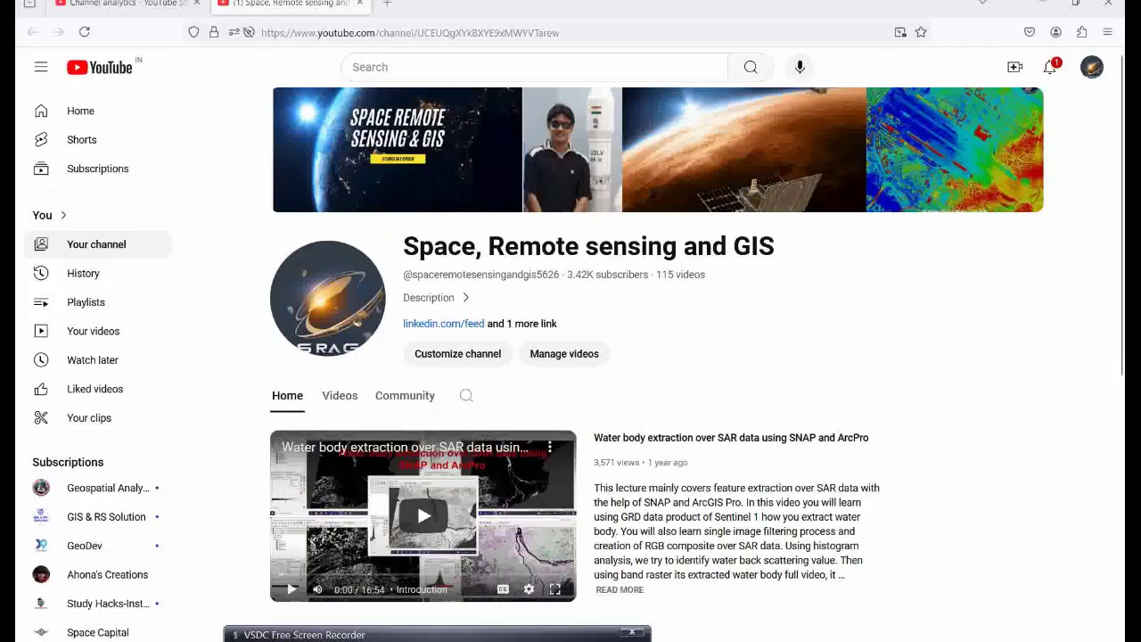
Switch to the ArcGIS Pro project showing the two multispectral Landsat scenes and keep its map in view.
{"action": "mouse_move", "coordinate": [765, 639]}
{"action": "left_click", "coordinate": [851, 602]}
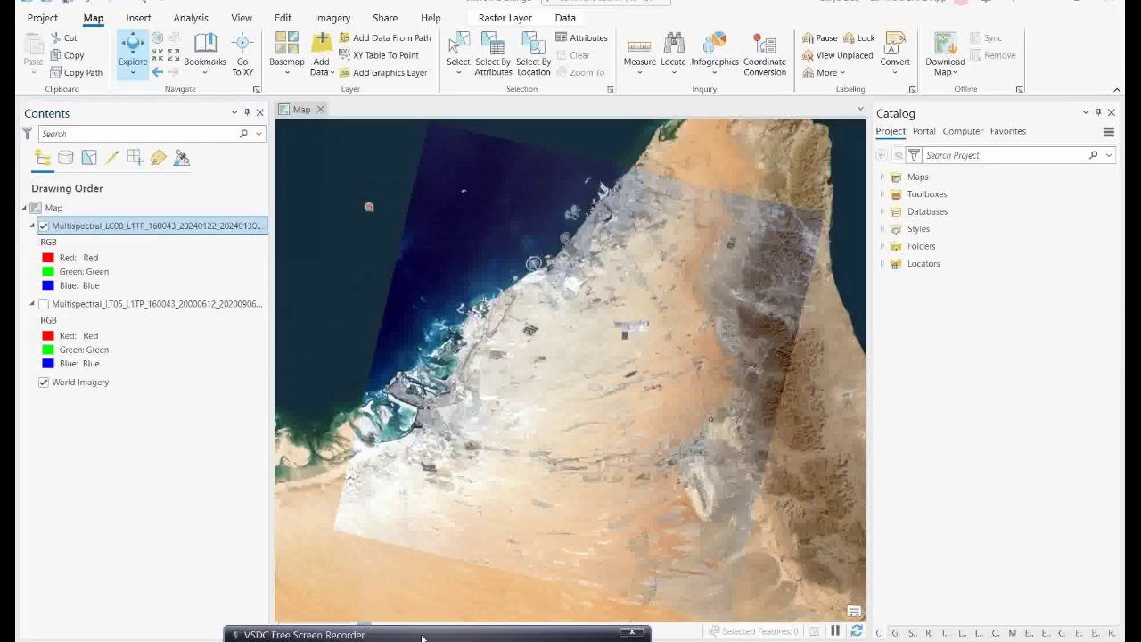
{"action": "left_click_drag", "start_coordinate": [422, 638], "coordinate": [389, 640]}
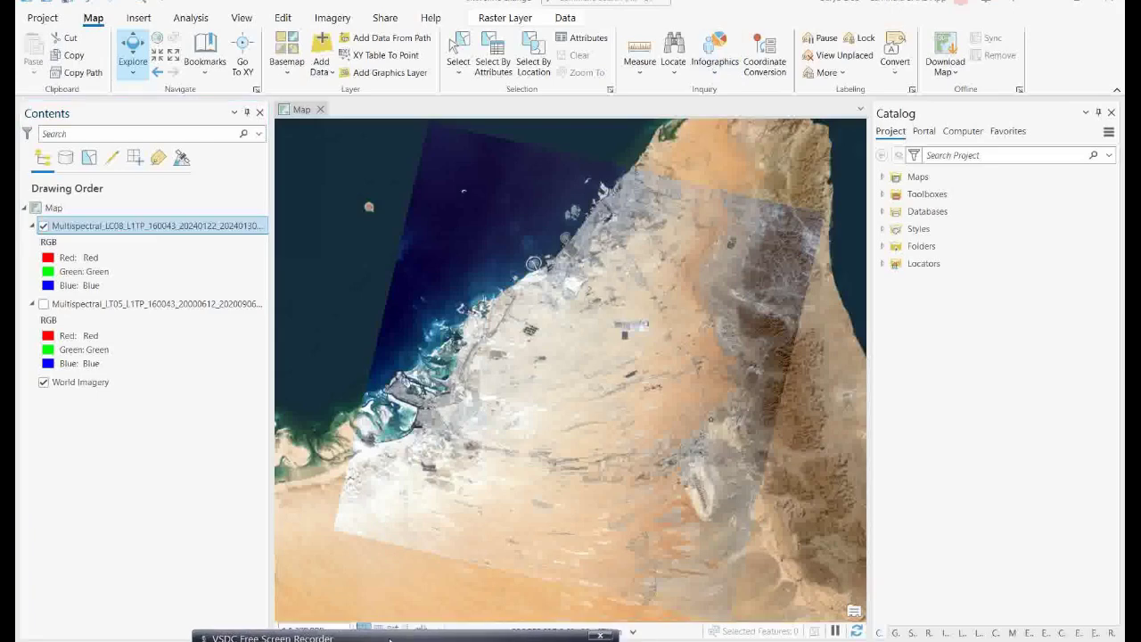
Compare the coastline in the 2000 LT05 and 2024 LC08 scenes by toggling the visibility of both multispectral layers.
{"action": "left_click", "coordinate": [43, 305]}
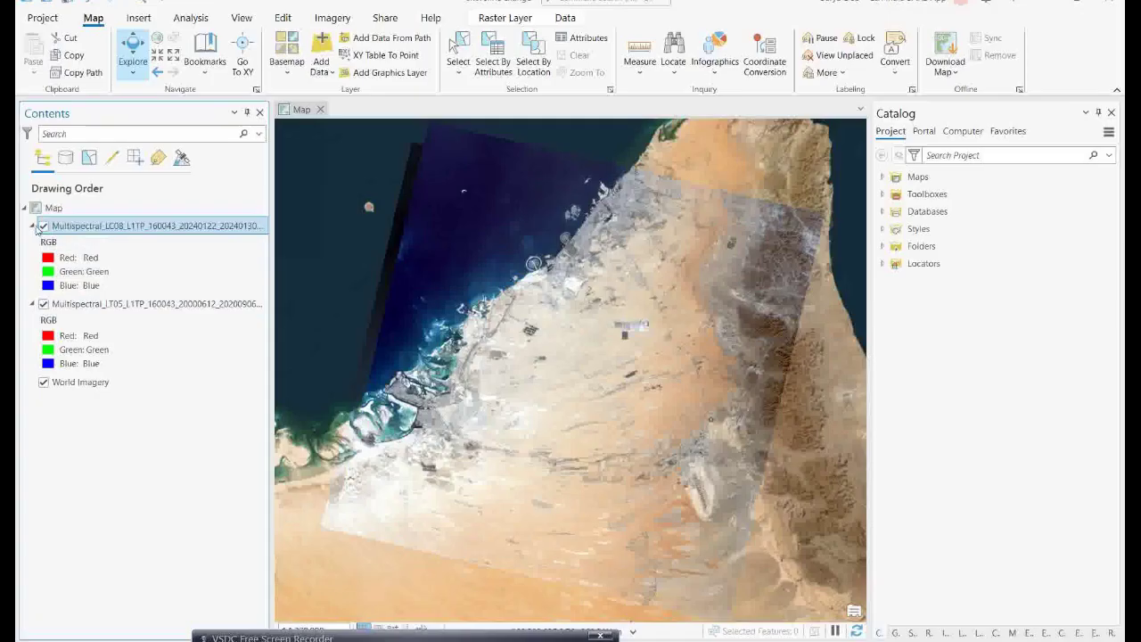
{"action": "left_click", "coordinate": [43, 227]}
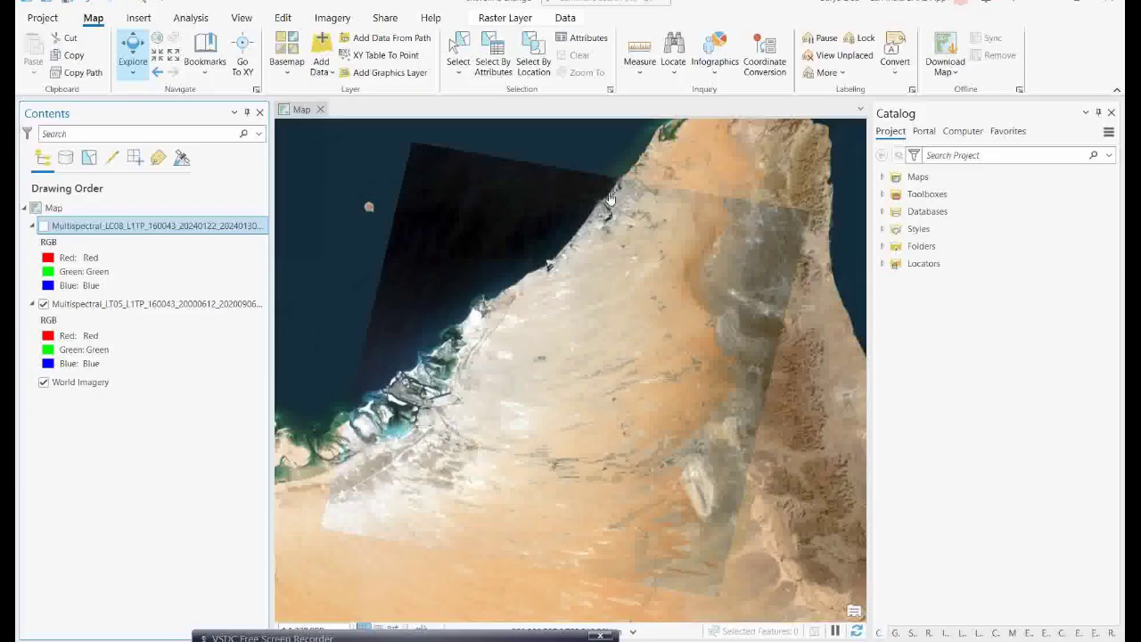
{"action": "left_click", "coordinate": [43, 225]}
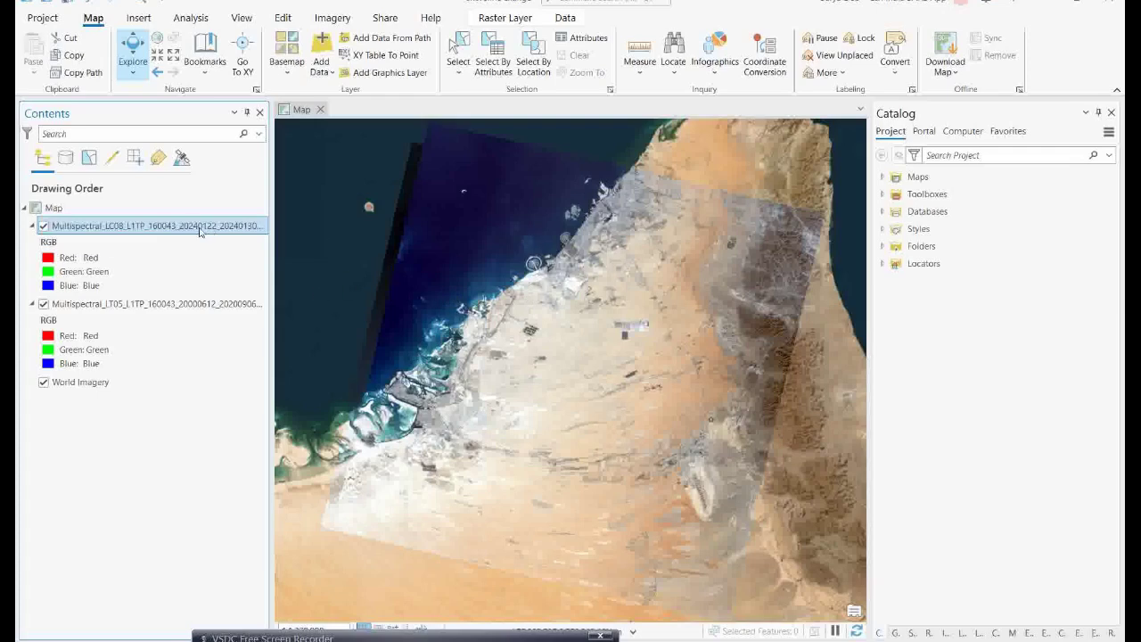
{"action": "left_click", "coordinate": [43, 227]}
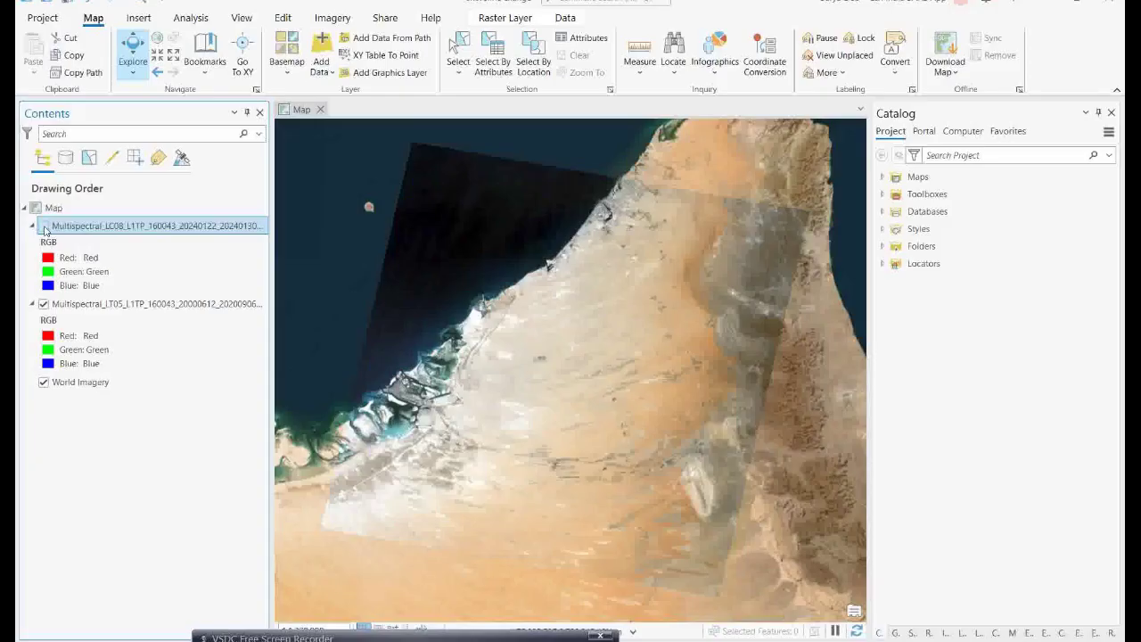
{"action": "left_click", "coordinate": [44, 228]}
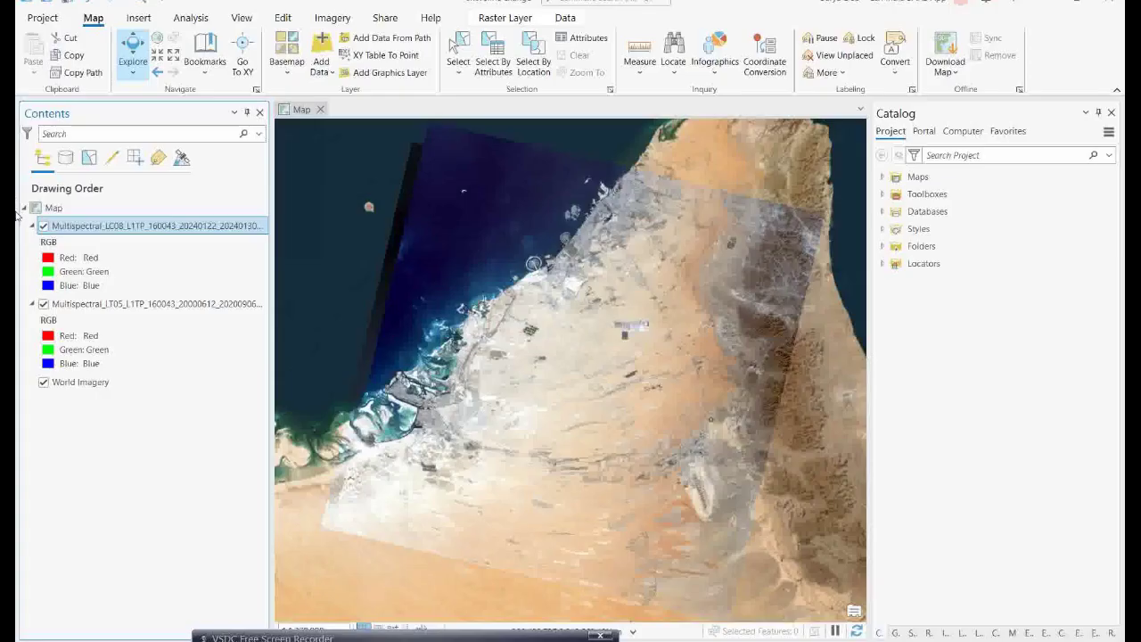
{"action": "left_click", "coordinate": [44, 304]}
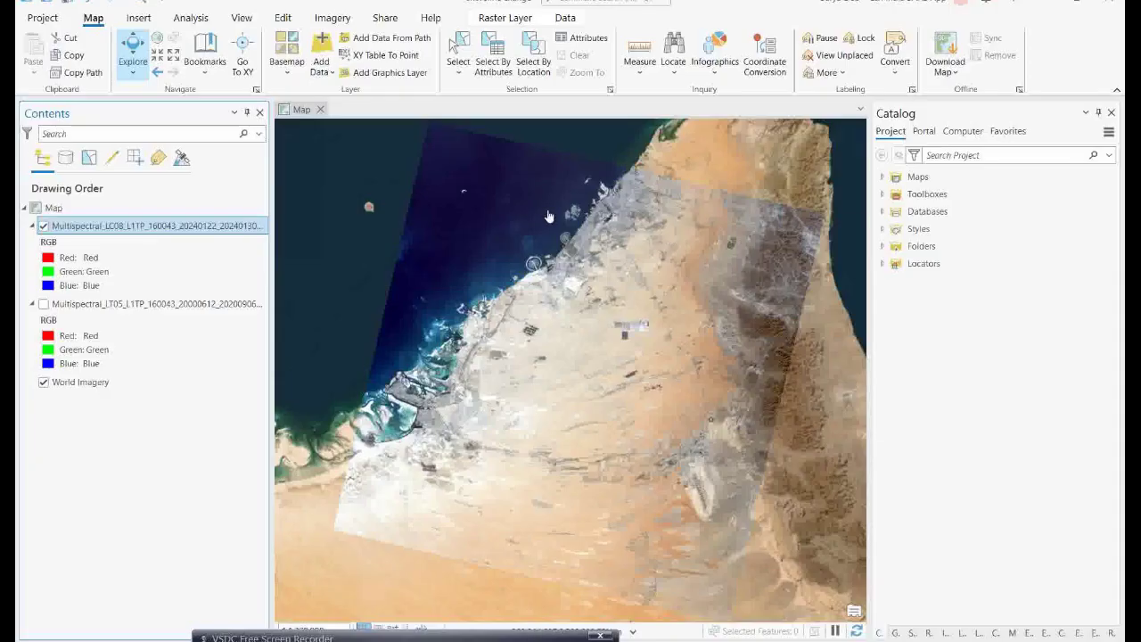
Add a project folder connection to "shore line change analysis" inside "My lecture topic" on New Volume (E:).
{"action": "left_click", "coordinate": [883, 248]}
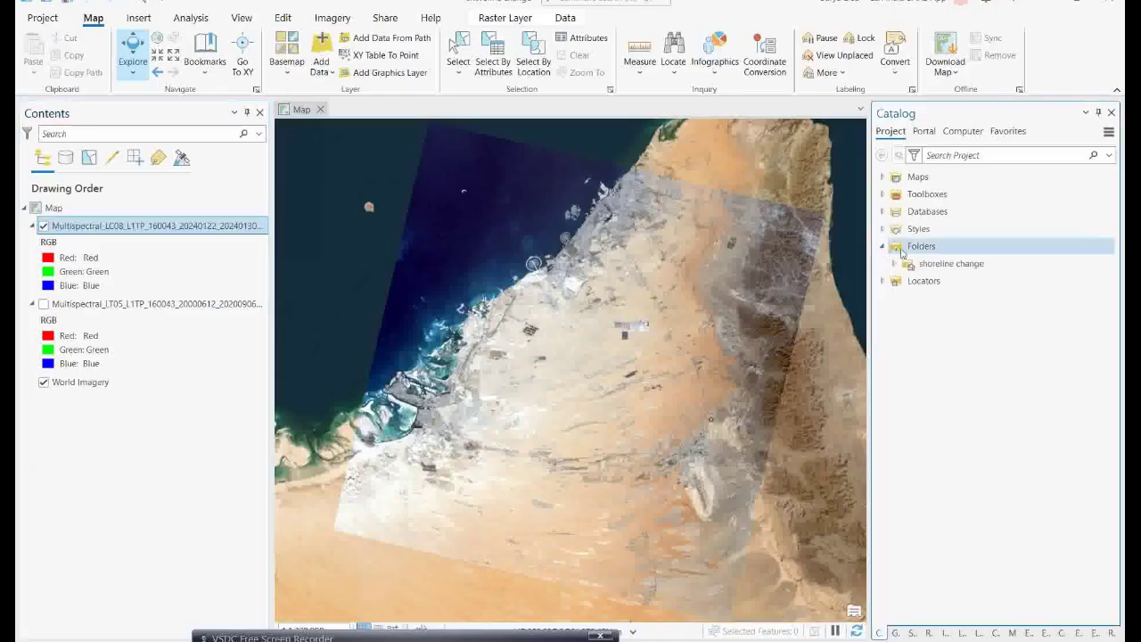
{"action": "right_click", "coordinate": [927, 252]}
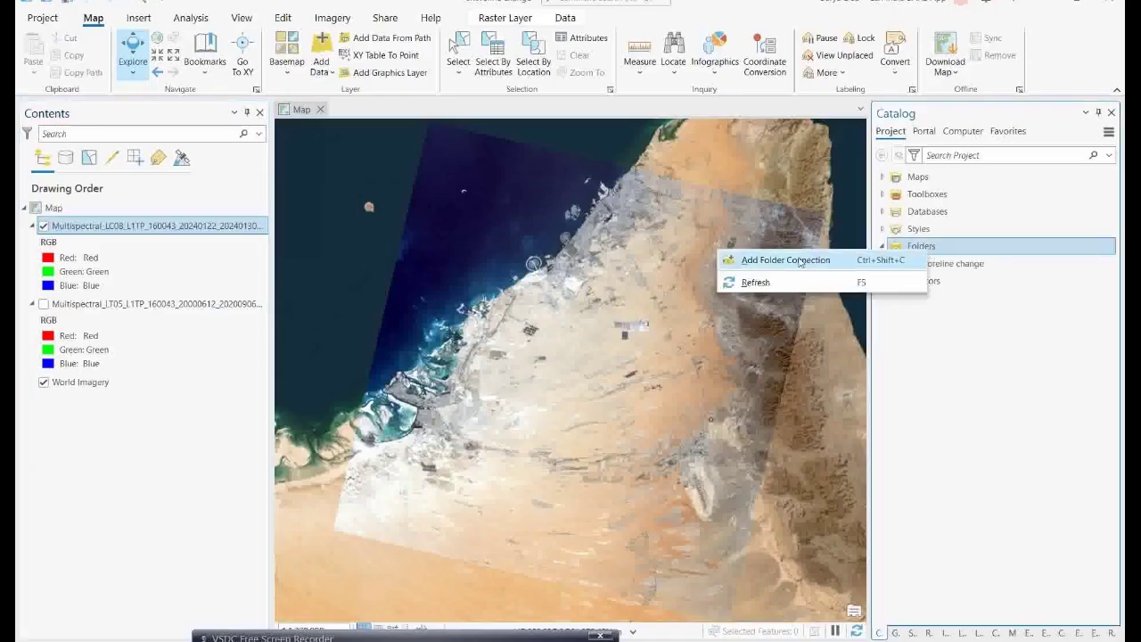
{"action": "left_click", "coordinate": [800, 261]}
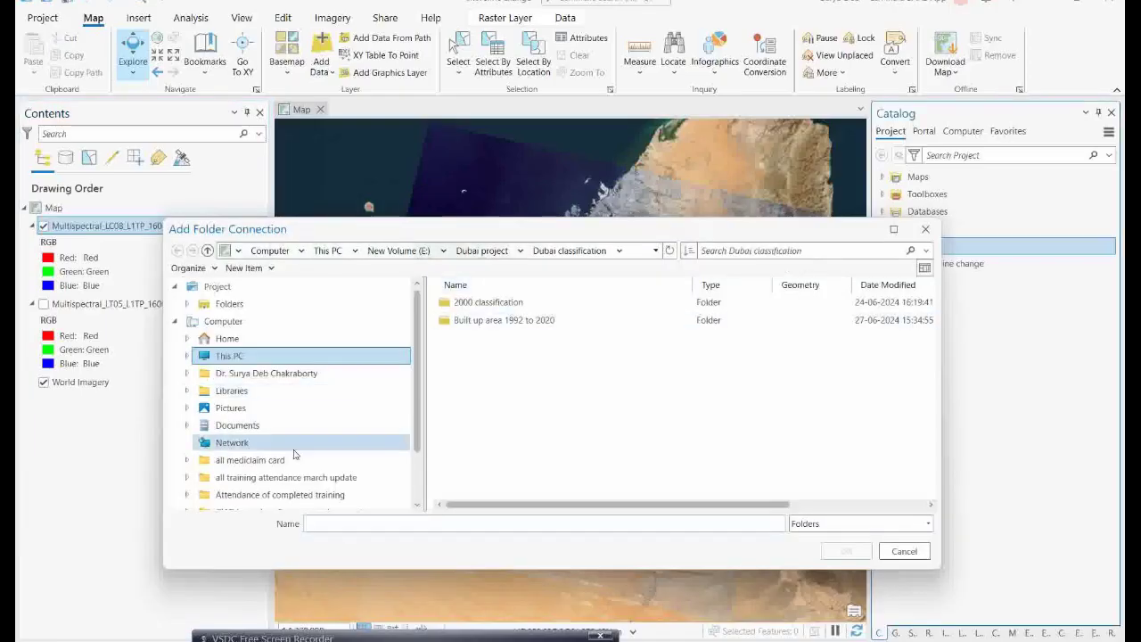
{"action": "left_click", "coordinate": [237, 358]}
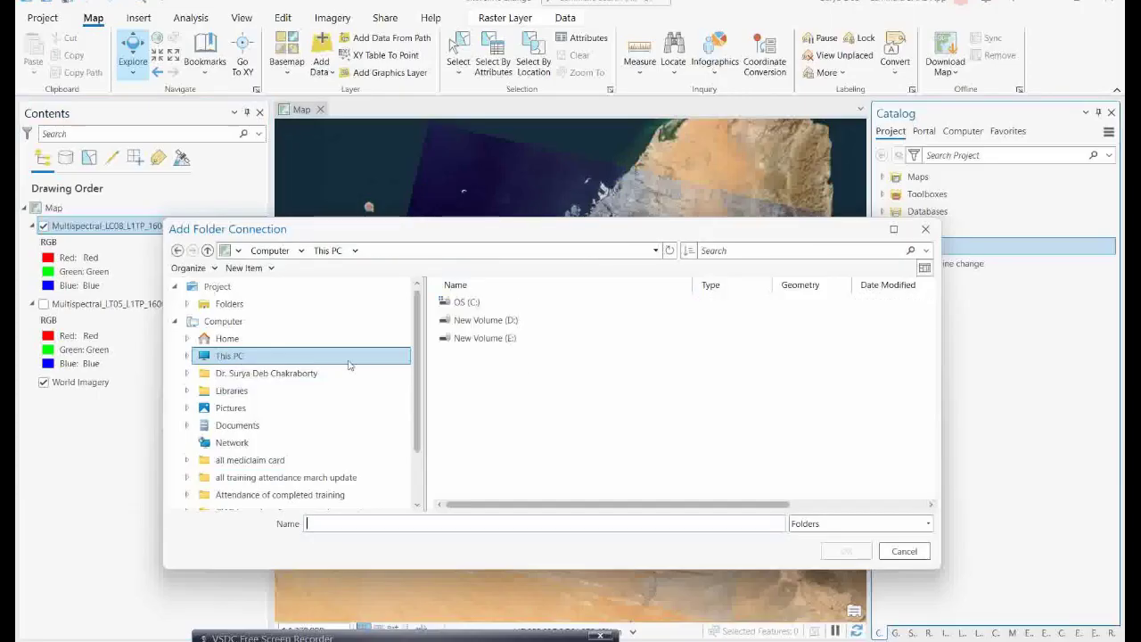
{"action": "double_click", "coordinate": [498, 344]}
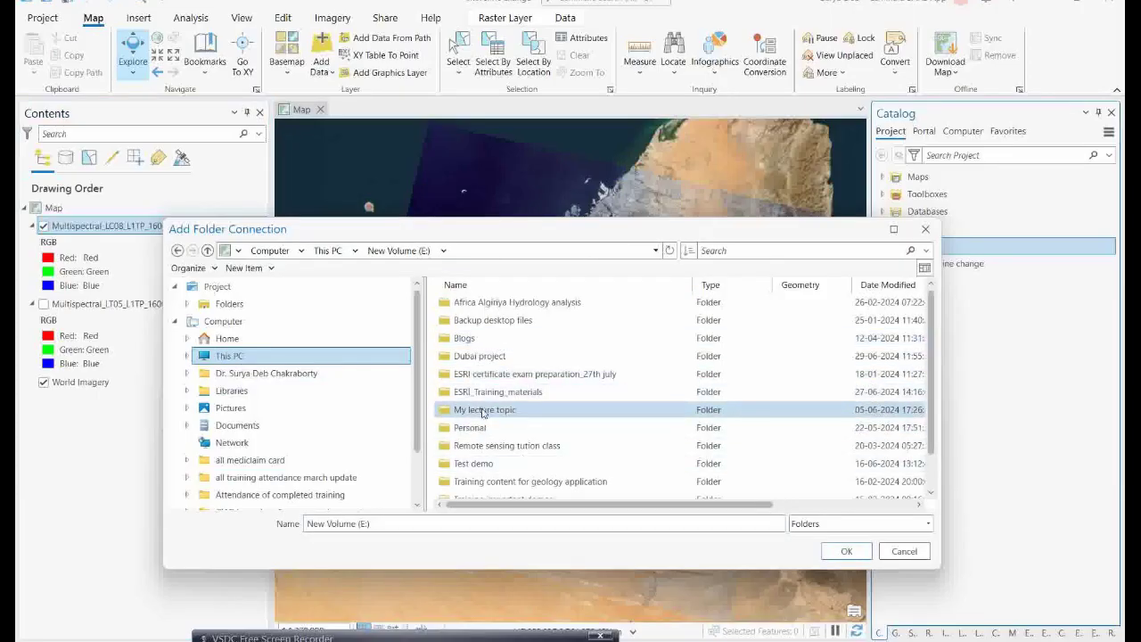
{"action": "double_click", "coordinate": [483, 410]}
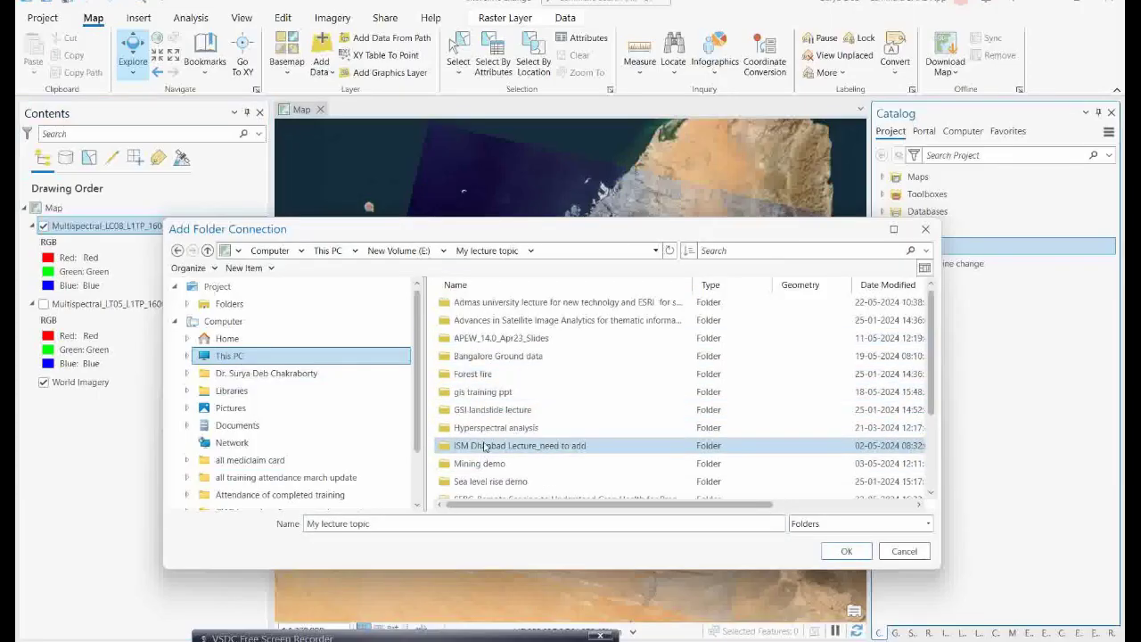
{"action": "left_click", "coordinate": [484, 446]}
{"action": "key", "text": "Down"}
{"action": "key", "text": "Down"}
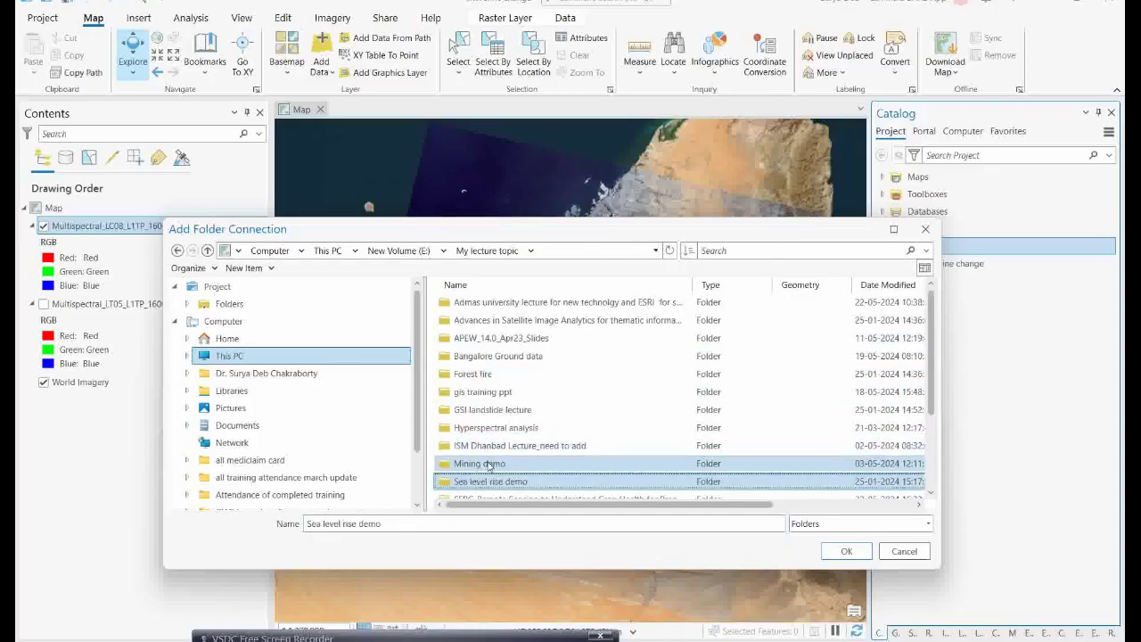
{"action": "key", "text": "Down"}
{"action": "key", "text": "Down"}
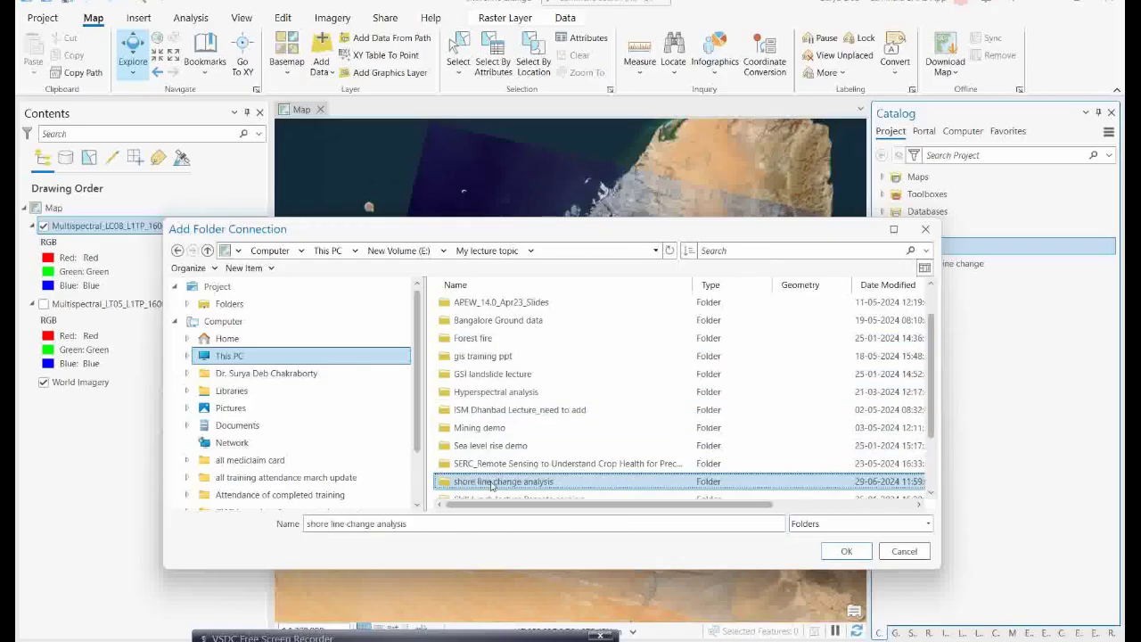
{"action": "left_click", "coordinate": [846, 551]}
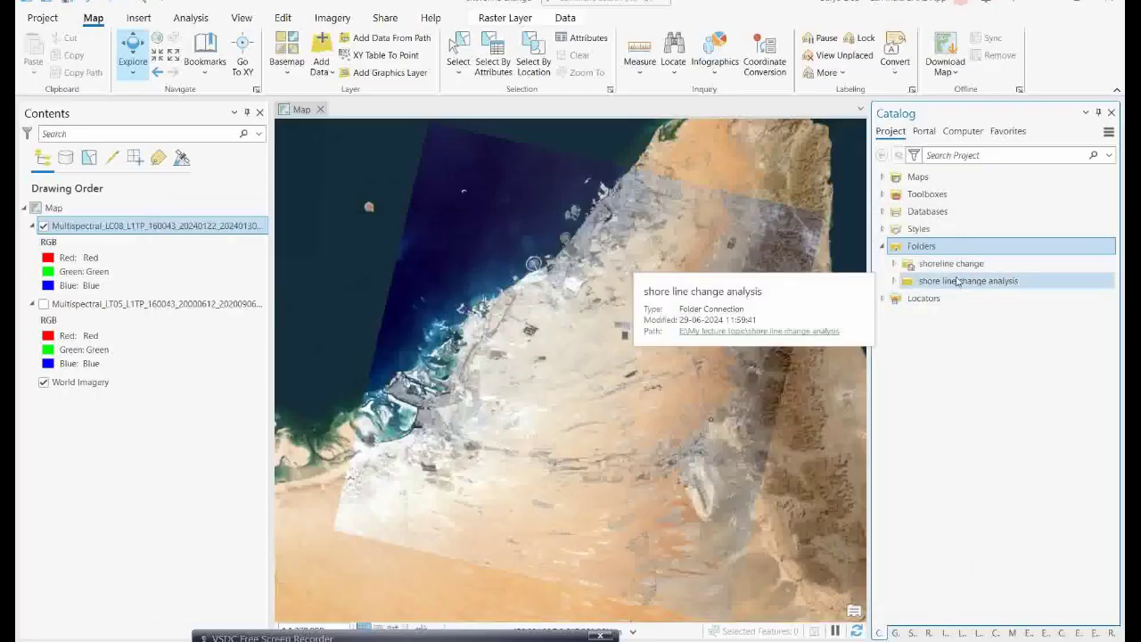
Create a polygon shapefile named "shore extent area" in the shore line change analysis folder, using the WGS_1984_UTM_Zone_40N coordinate system.
{"action": "right_click", "coordinate": [994, 283]}
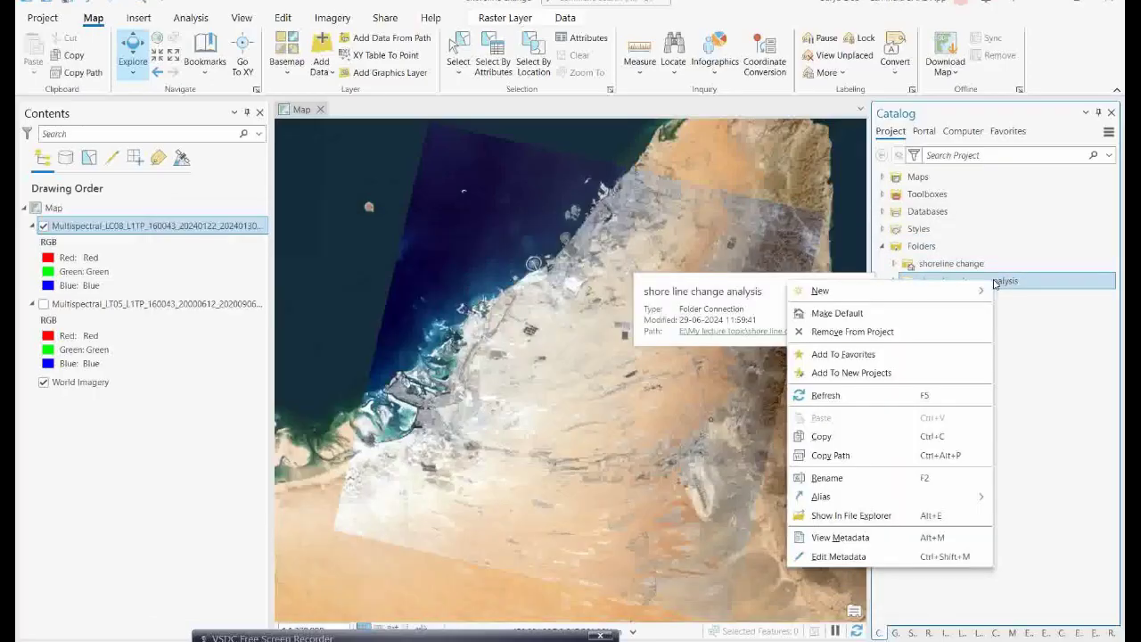
{"action": "mouse_move", "coordinate": [949, 286]}
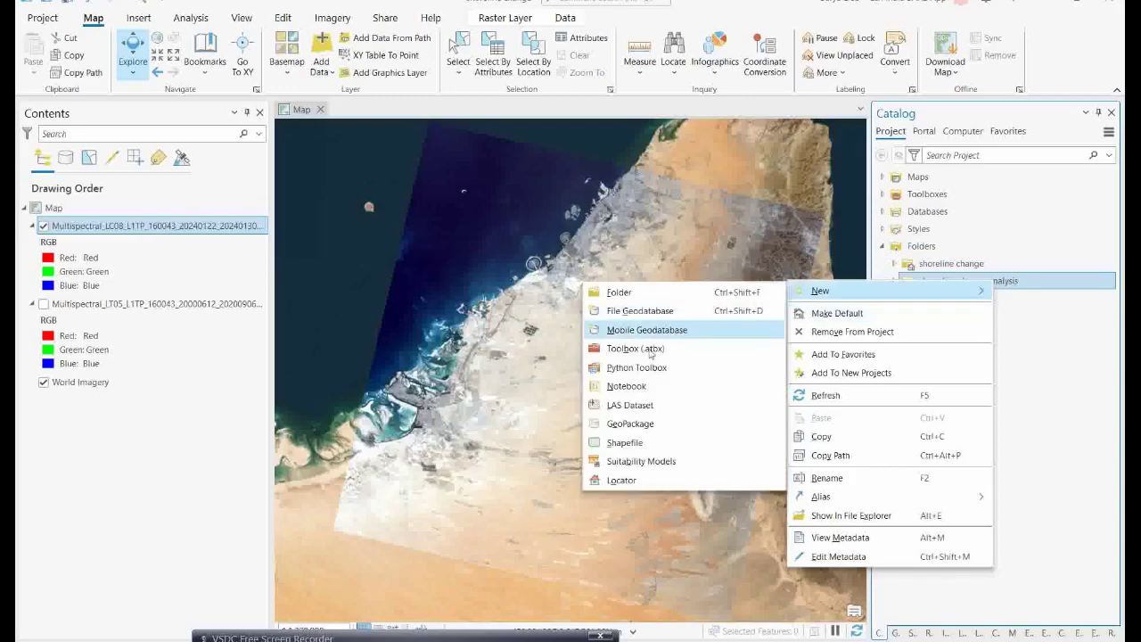
{"action": "left_click", "coordinate": [626, 443]}
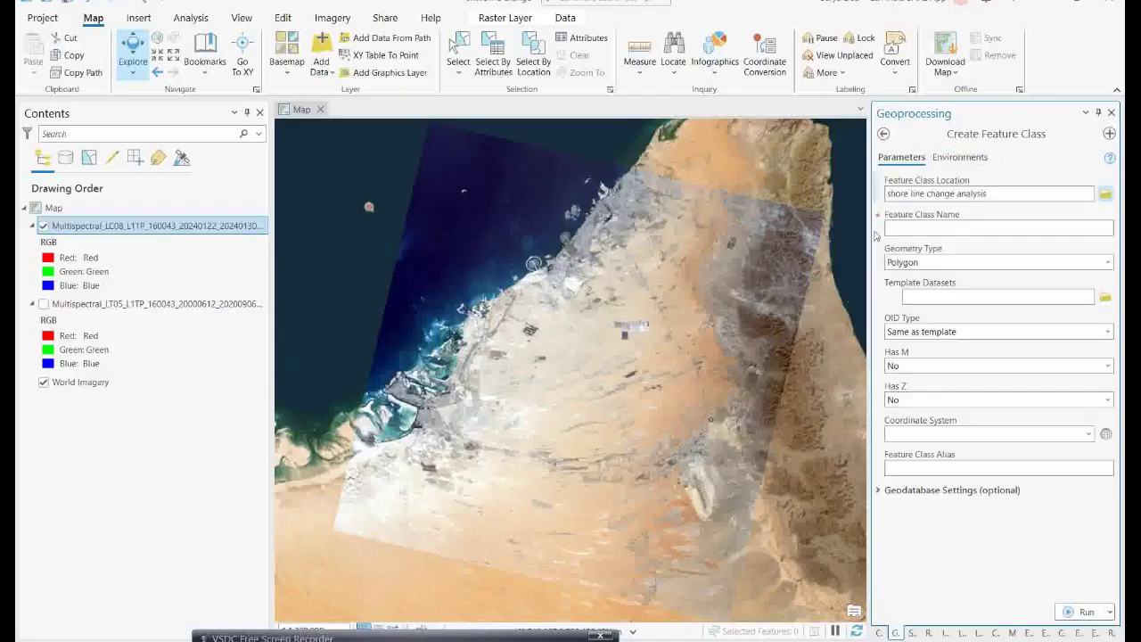
{"action": "left_click", "coordinate": [1004, 228]}
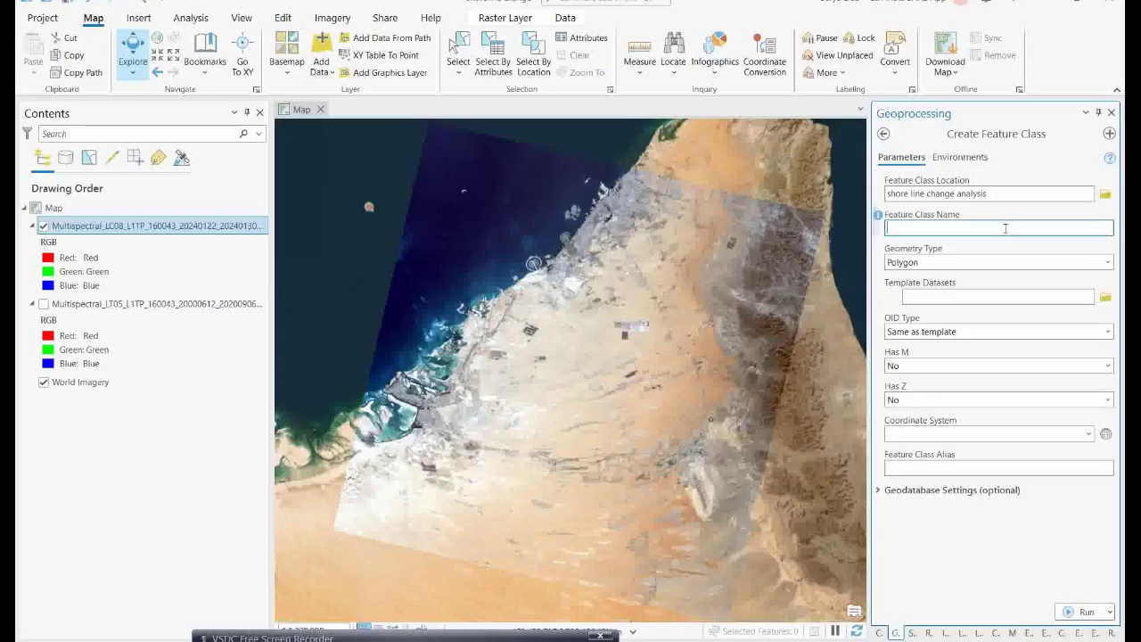
{"action": "type", "text": "shore extent area"}
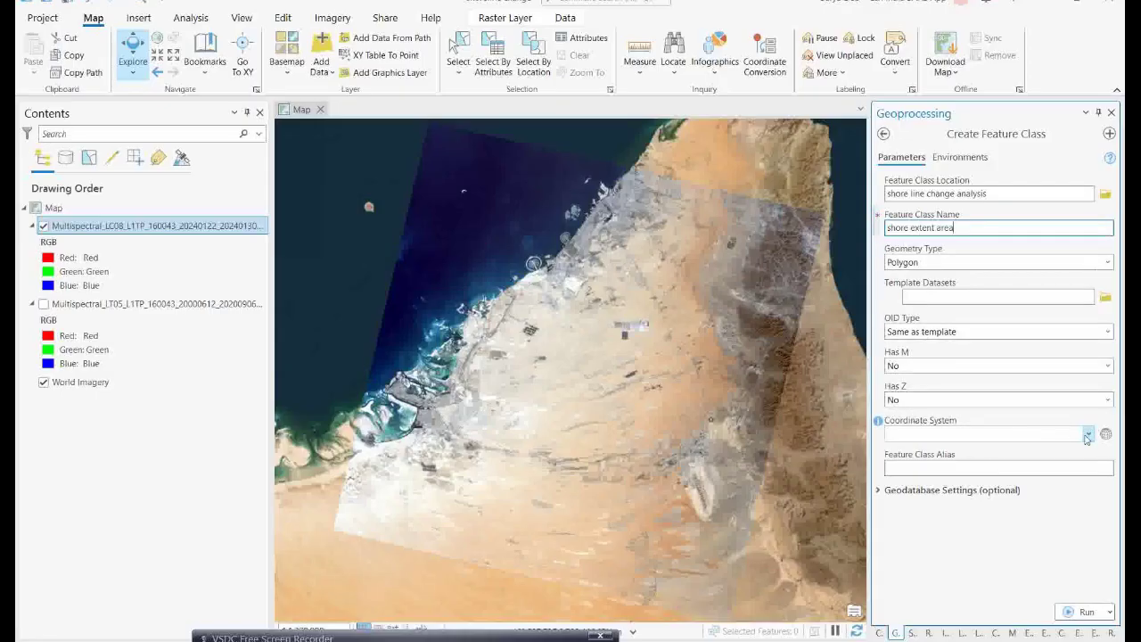
{"action": "left_click", "coordinate": [1088, 434]}
{"action": "left_click", "coordinate": [880, 452]}
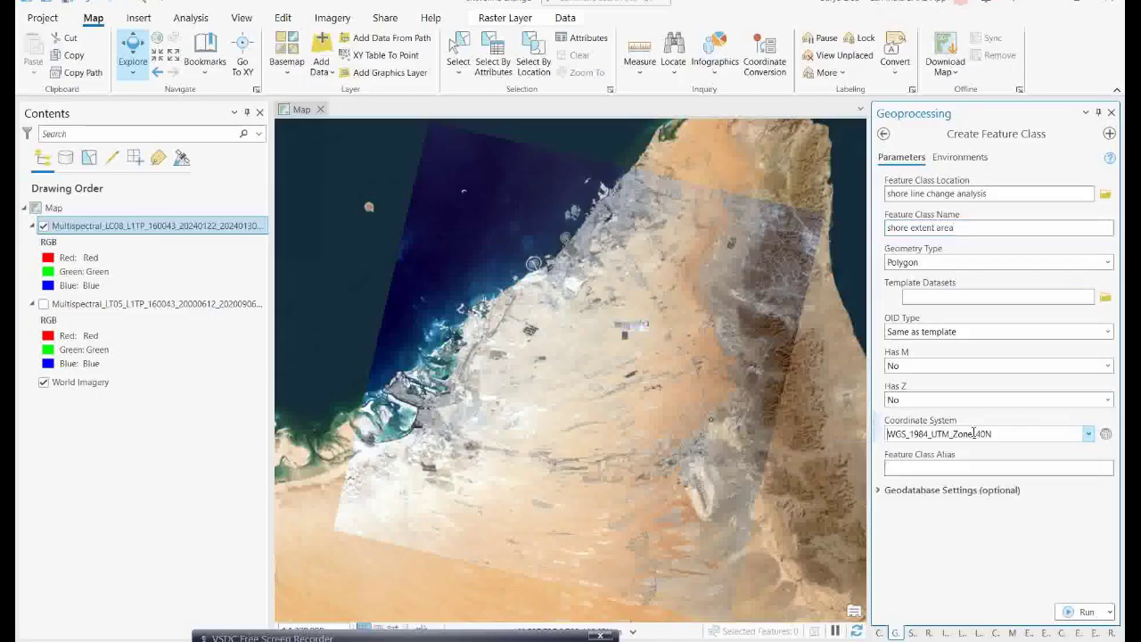
{"action": "left_click", "coordinate": [1072, 614]}
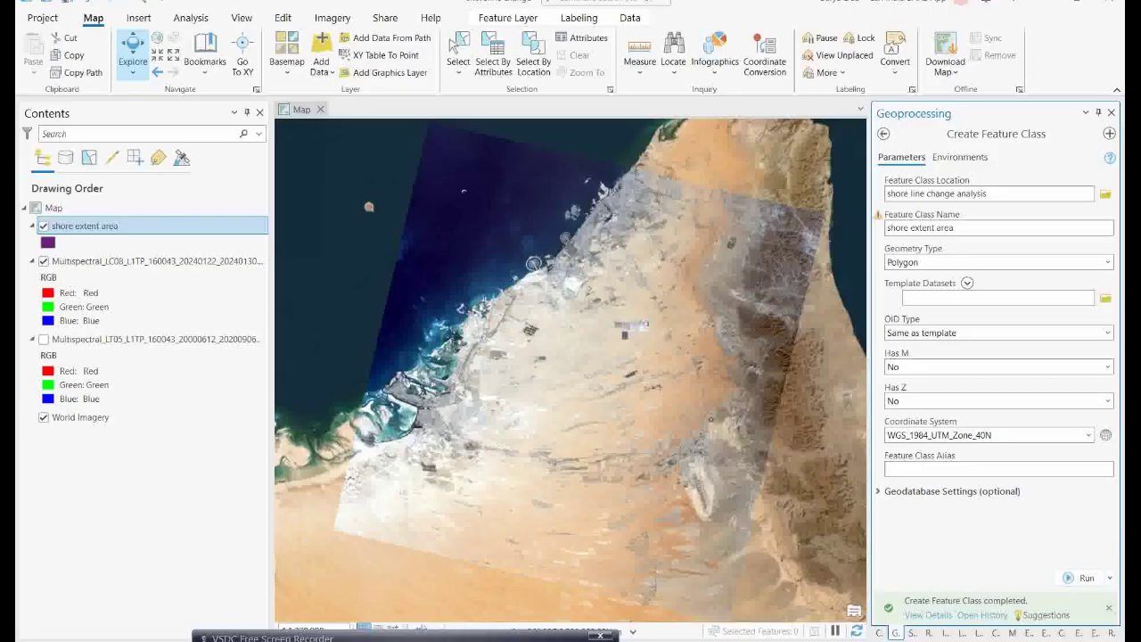
With the 2000 LT05 layer shown, start a "shore extent area" polygon down the scenes' western edge and northeast along the coast's inland side.
{"action": "left_click", "coordinate": [283, 18]}
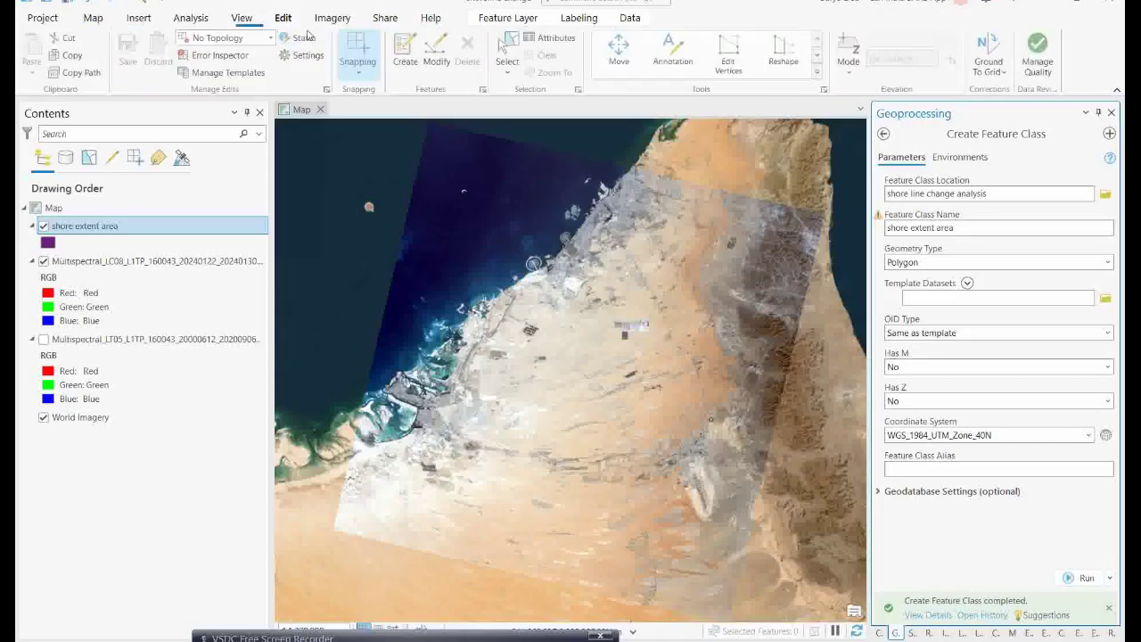
{"action": "left_click", "coordinate": [407, 52]}
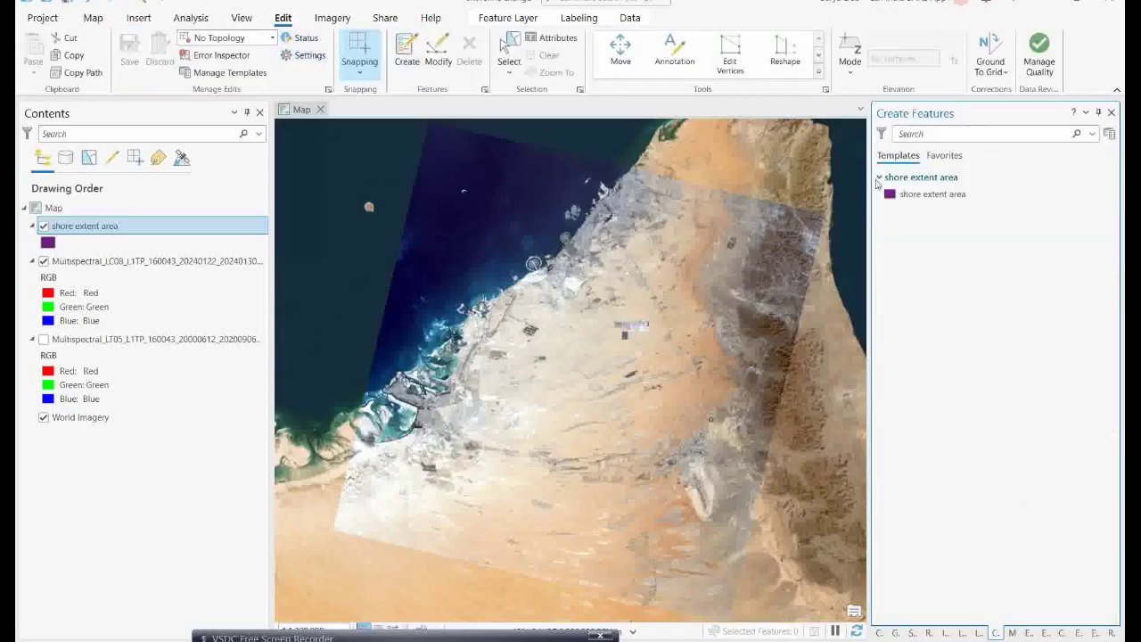
{"action": "left_click", "coordinate": [893, 195]}
{"action": "left_click", "coordinate": [893, 227]}
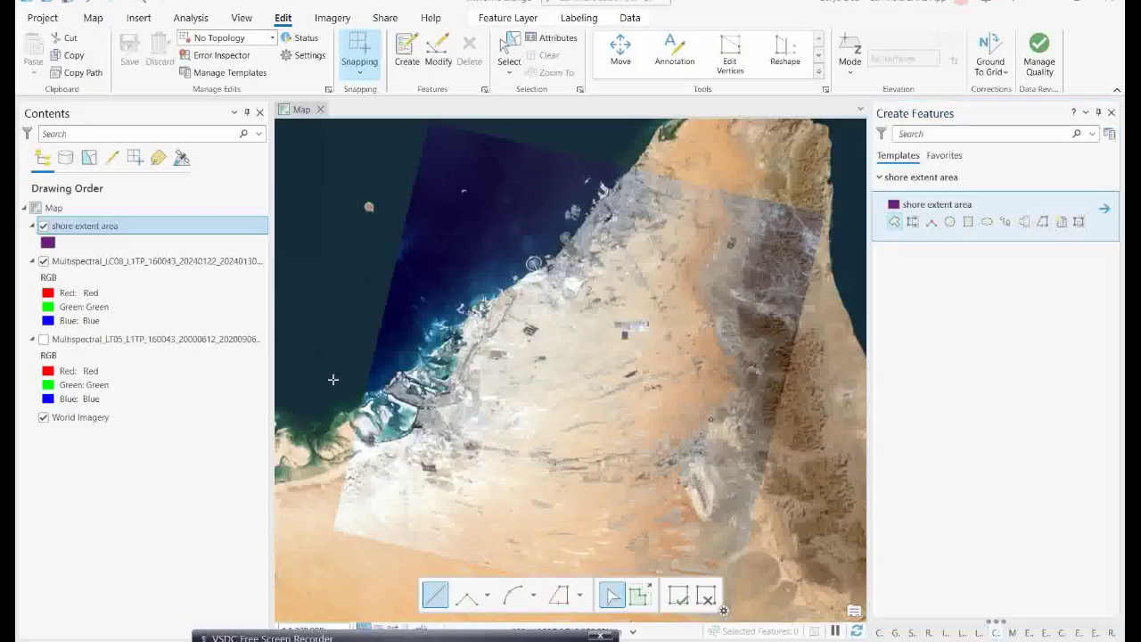
{"action": "left_click", "coordinate": [43, 339]}
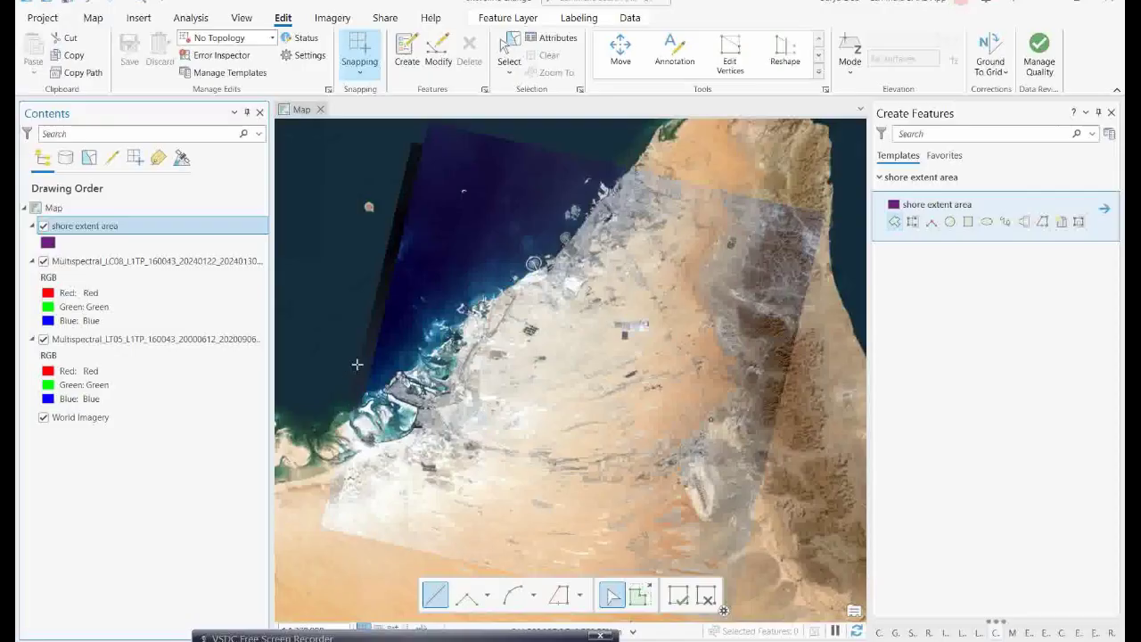
{"action": "left_click", "coordinate": [359, 364]}
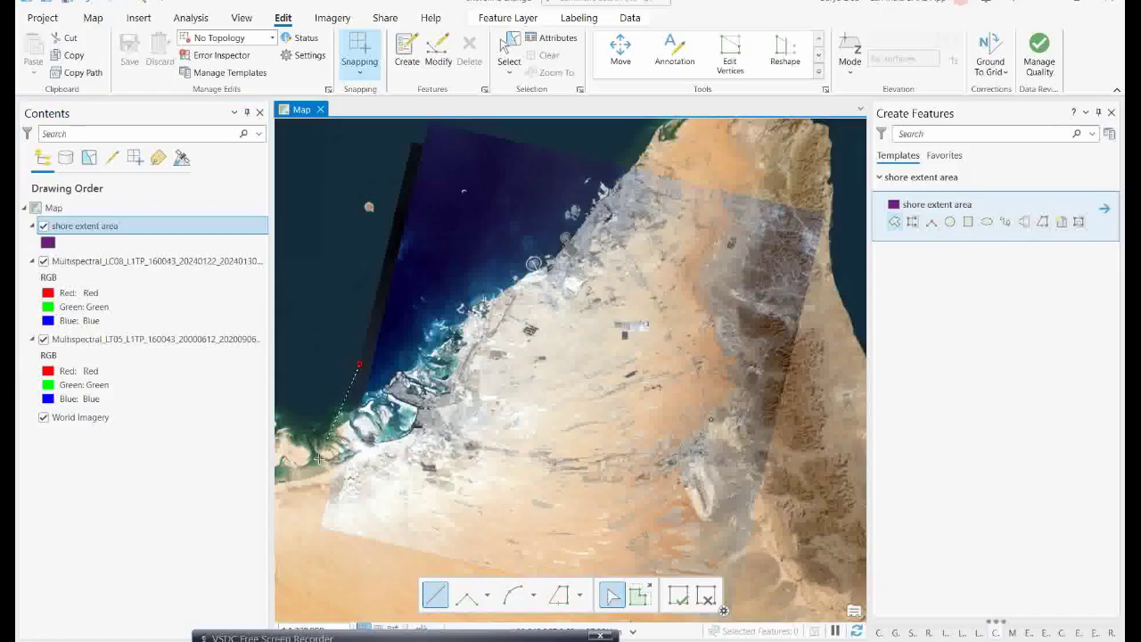
{"action": "left_click", "coordinate": [323, 515]}
{"action": "left_click", "coordinate": [320, 526]}
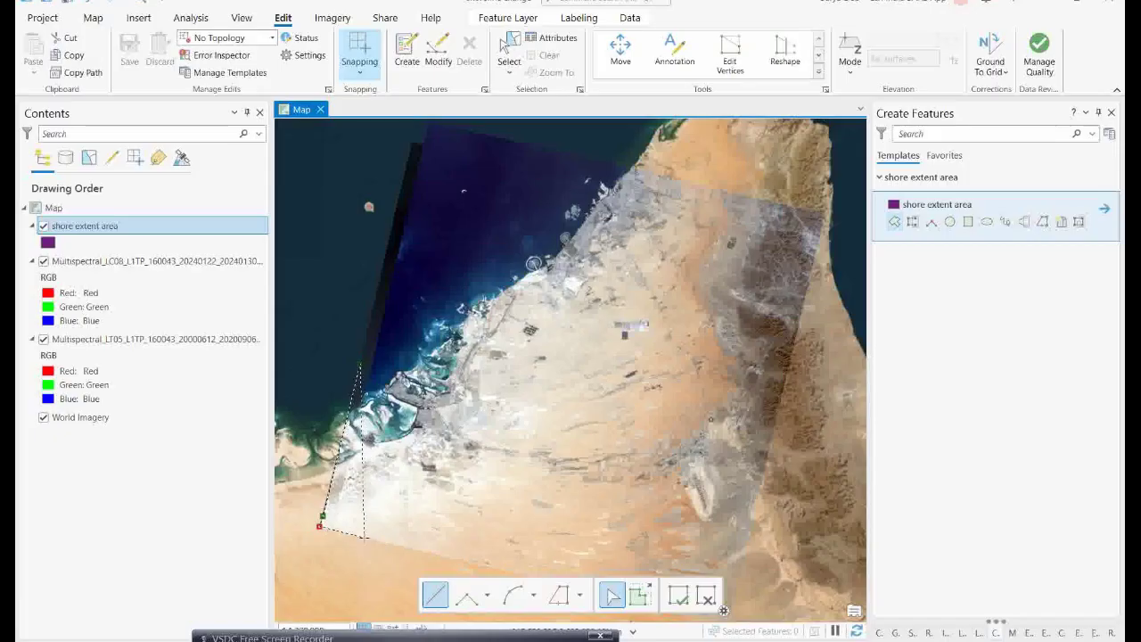
{"action": "left_click", "coordinate": [364, 538]}
{"action": "left_click", "coordinate": [480, 390]}
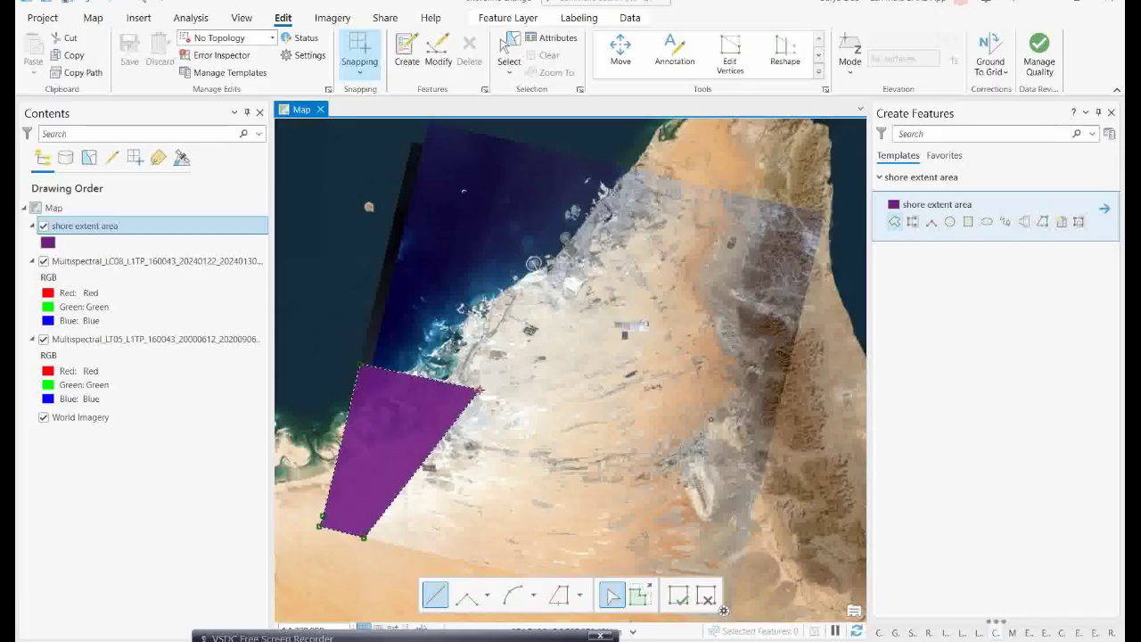
{"action": "left_click", "coordinate": [612, 279]}
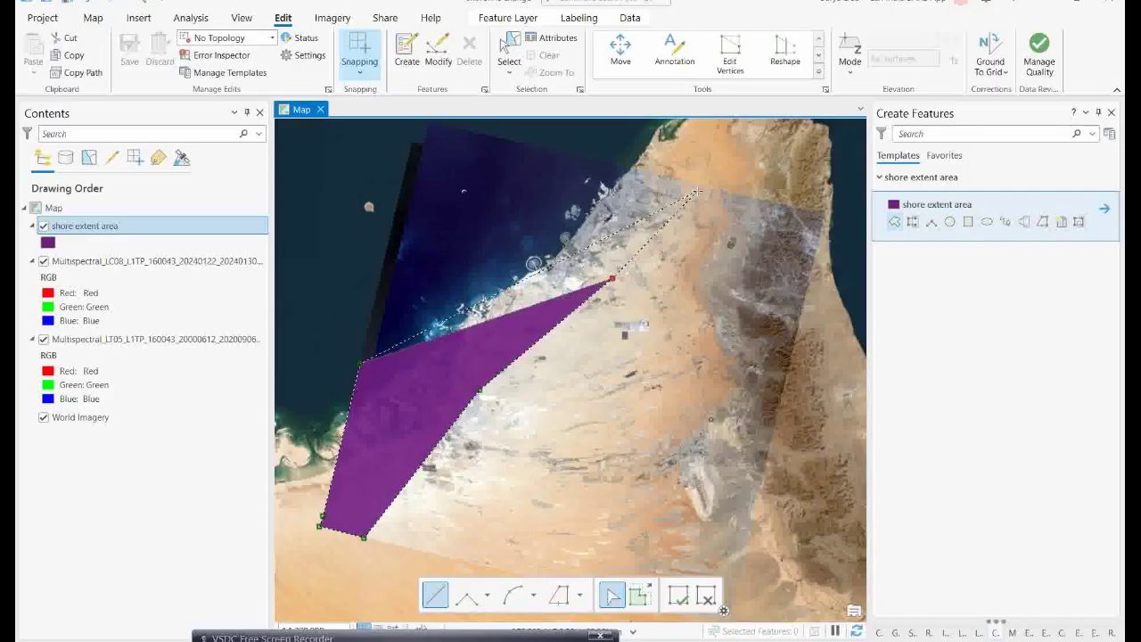
{"action": "left_click", "coordinate": [686, 184]}
{"action": "left_click", "coordinate": [684, 153]}
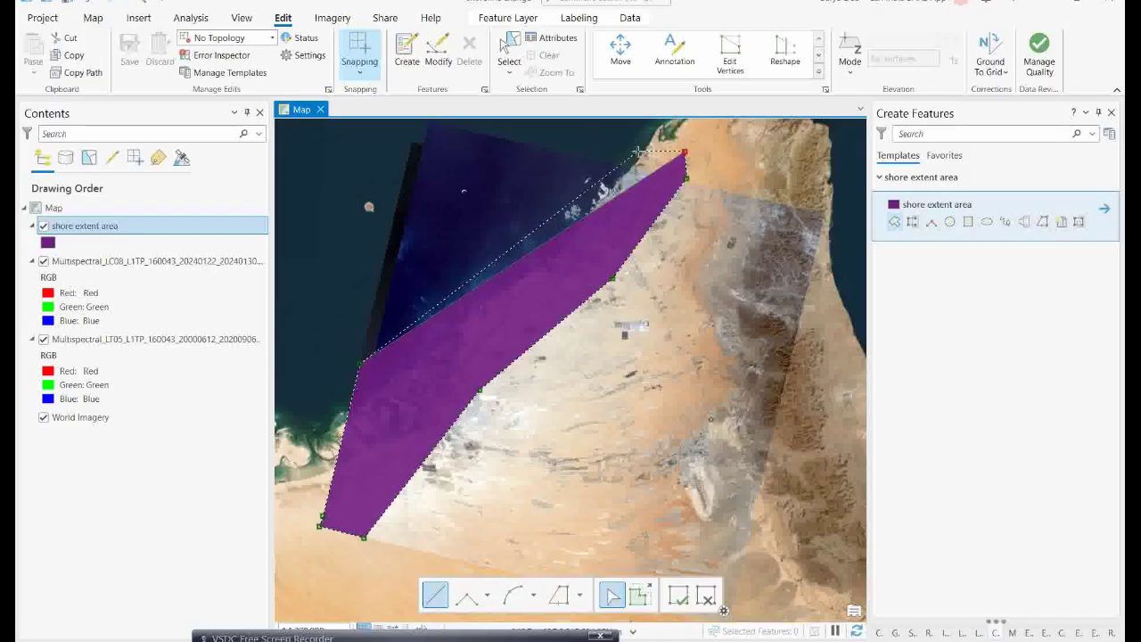
{"action": "key", "text": "ctrl+z"}
{"action": "key", "text": "ctrl+z"}
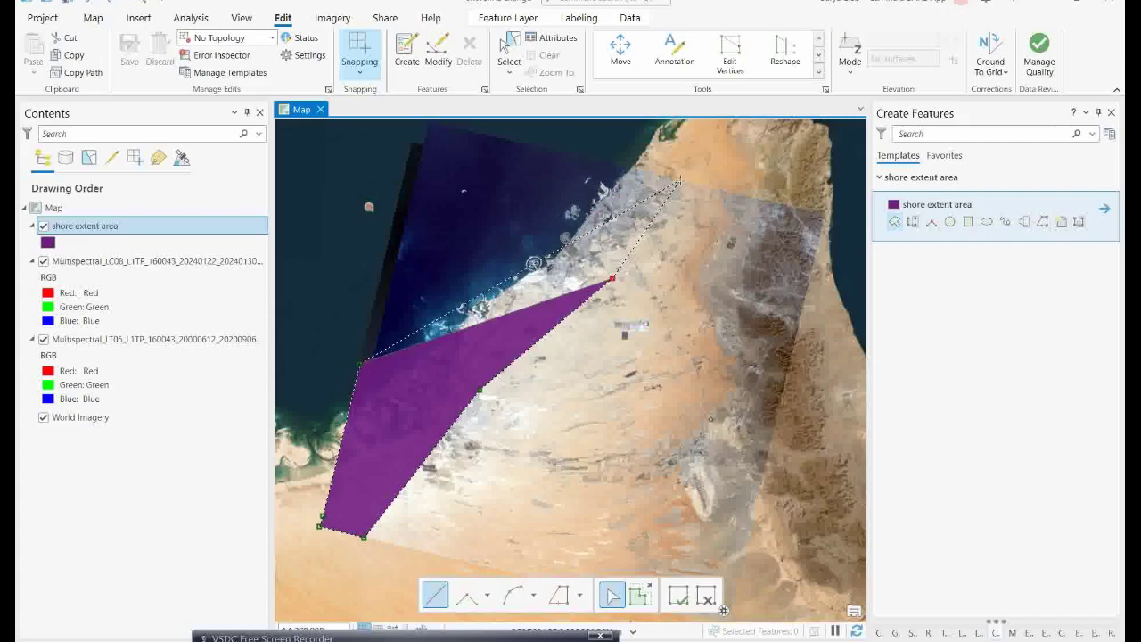
Complete the "shore extent area" polygon around the coast at the scenes' northern edge and save all edits.
{"action": "left_click", "coordinate": [682, 181]}
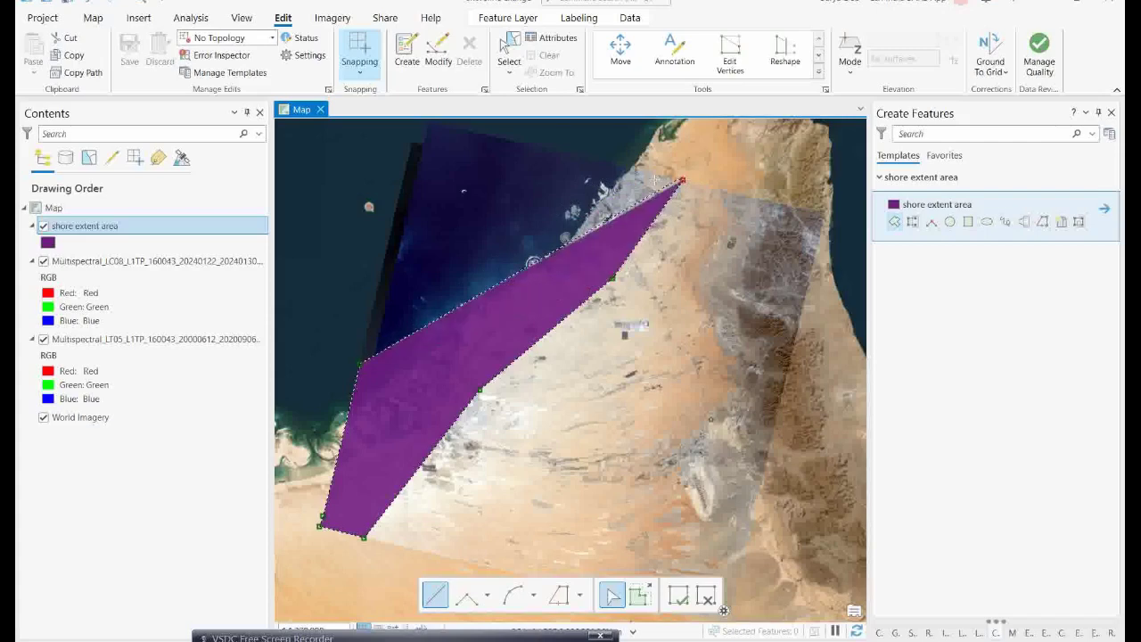
{"action": "double_click", "coordinate": [577, 157]}
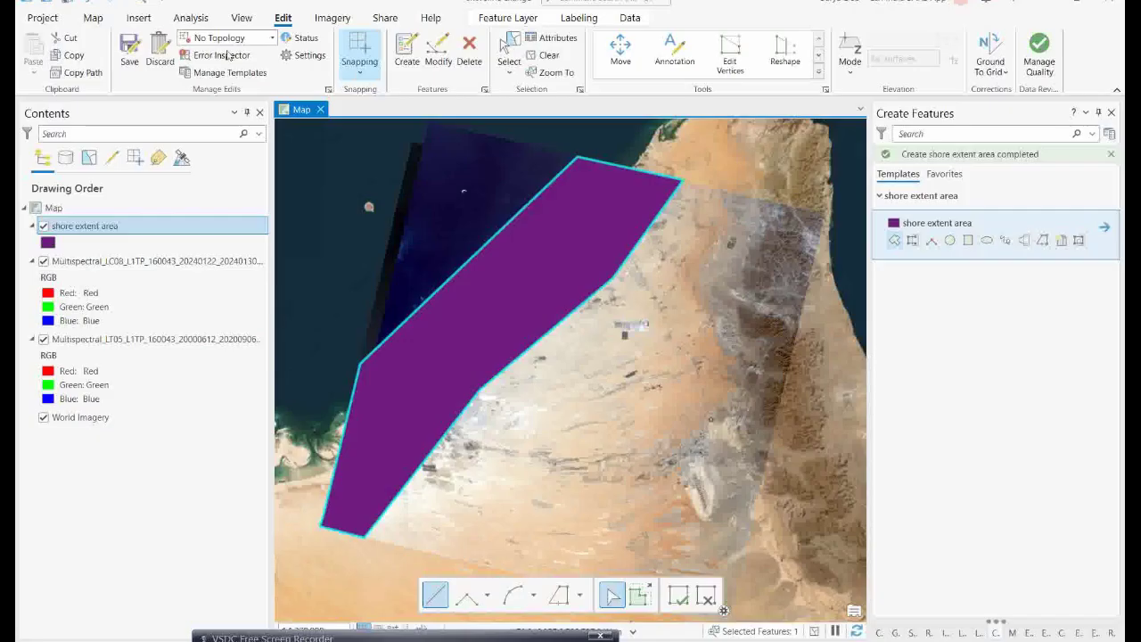
{"action": "left_click", "coordinate": [130, 51]}
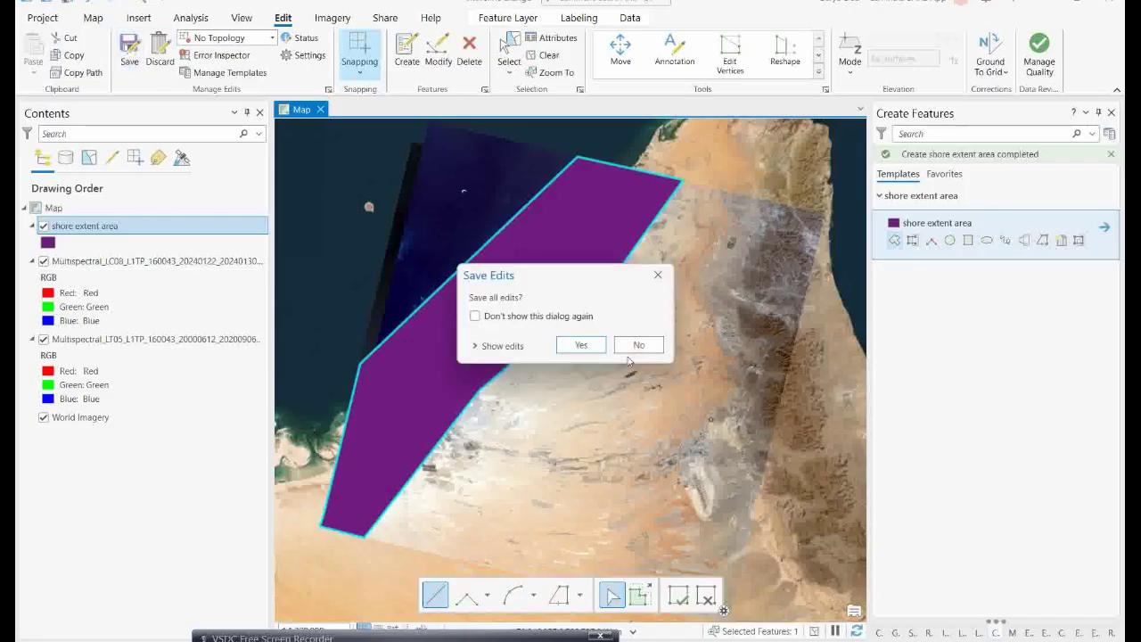
{"action": "left_click", "coordinate": [581, 345]}
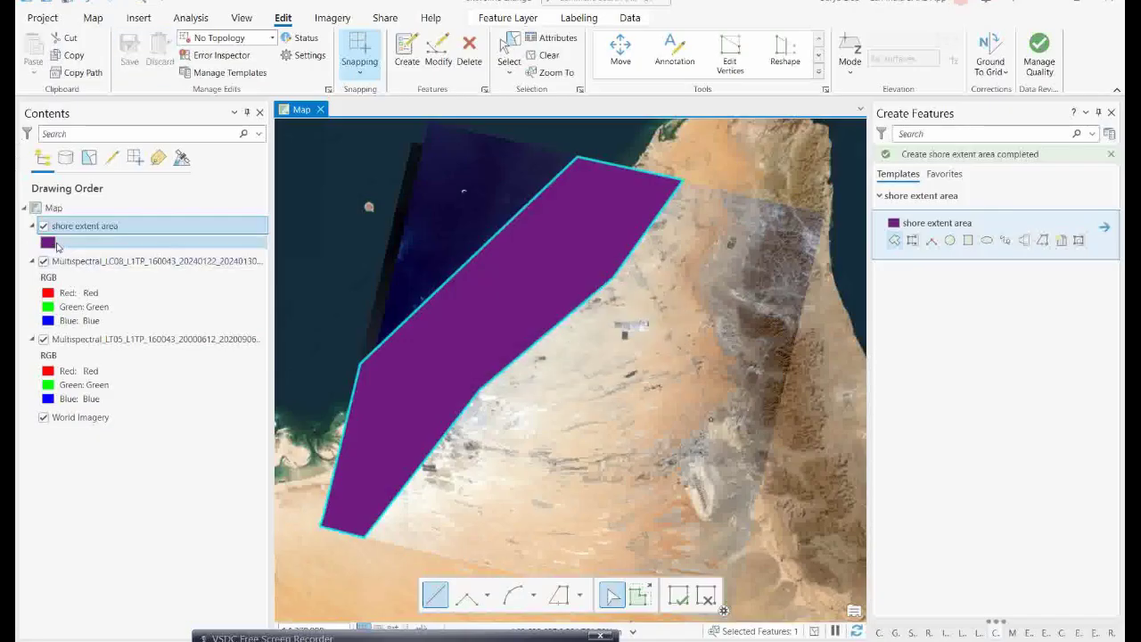
Symbolize the "shore extent area" layer with the thicker, unfilled Black Outline symbol and hide the 2000 LT05 layer.
{"action": "left_click", "coordinate": [48, 242]}
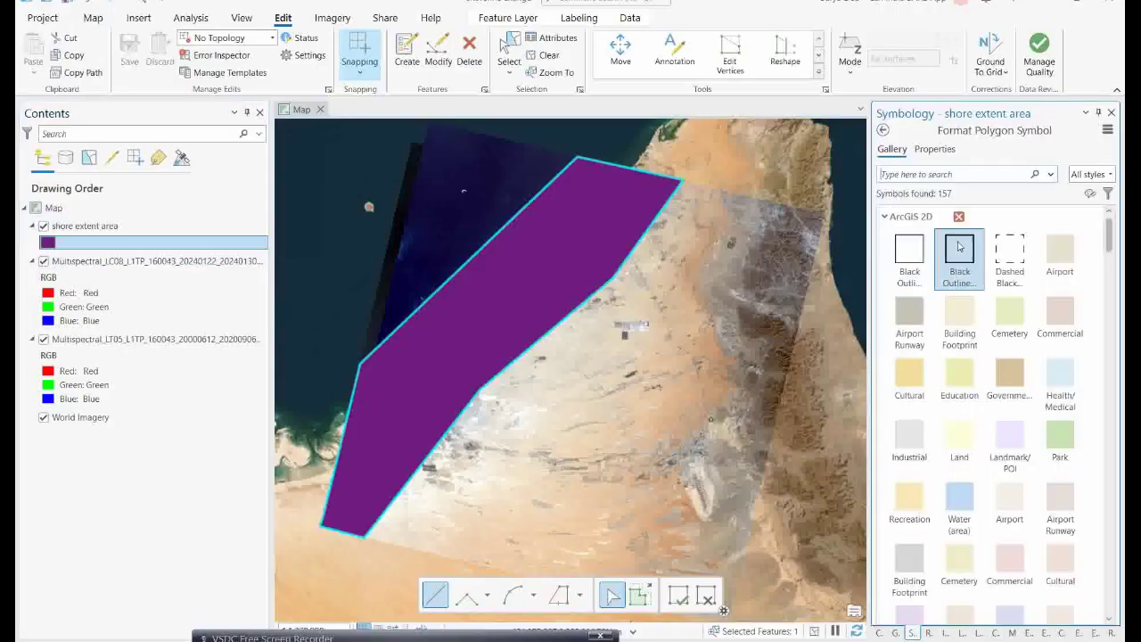
{"action": "left_click", "coordinate": [959, 247]}
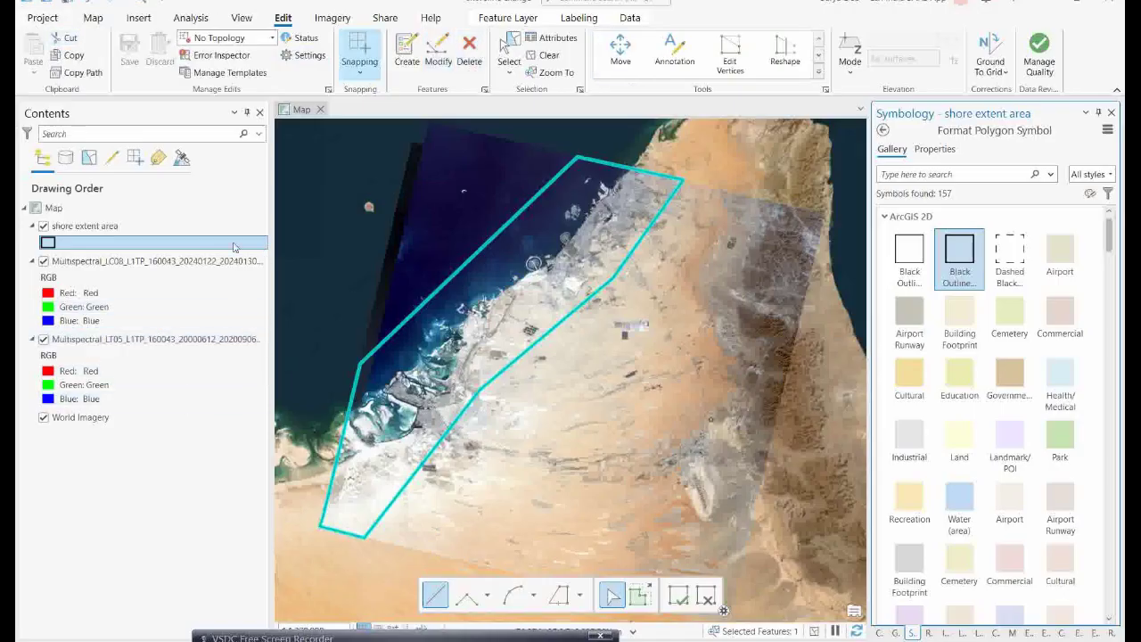
{"action": "left_click", "coordinate": [43, 340]}
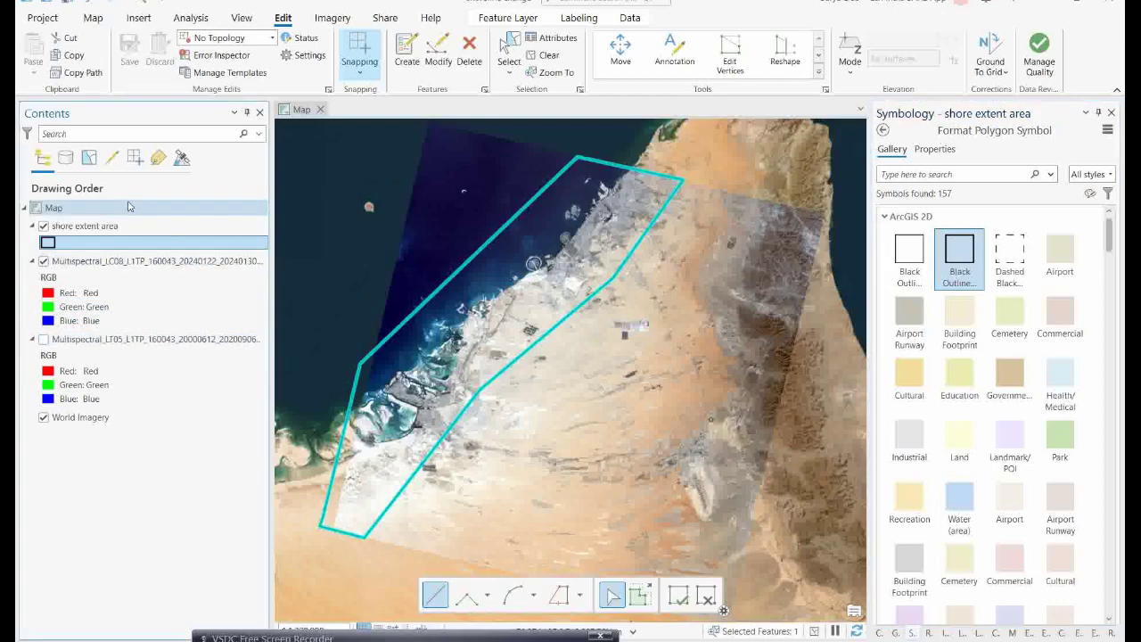
Select the 2024 LC08 multispectral layer, search the raster functions for "clip" and open the Clip function.
{"action": "left_click", "coordinate": [106, 263]}
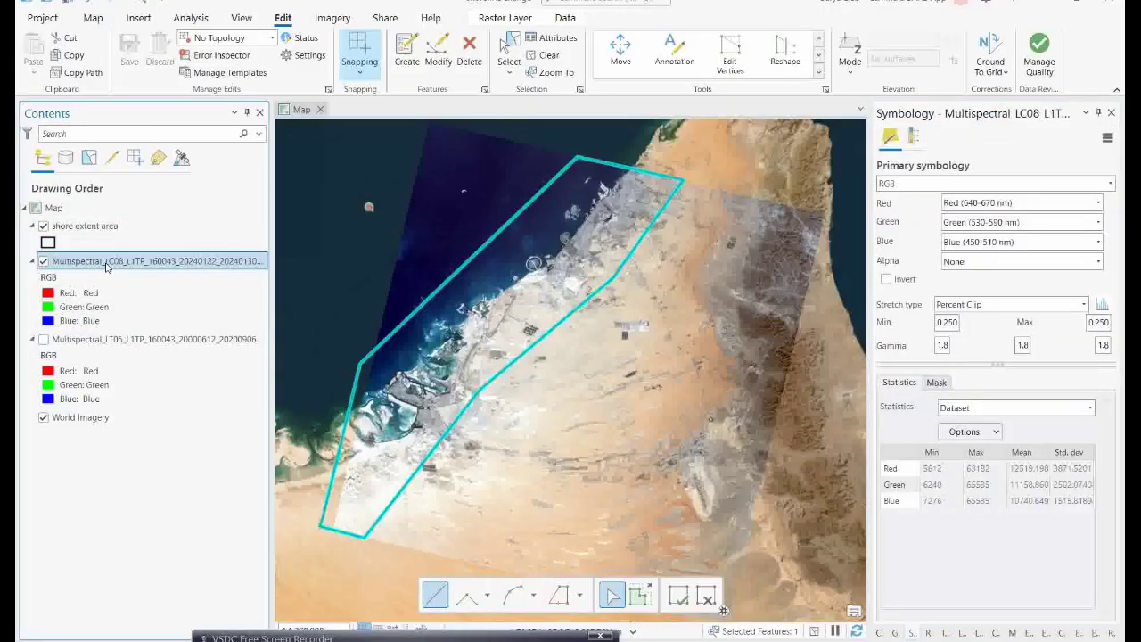
{"action": "left_click", "coordinate": [493, 20]}
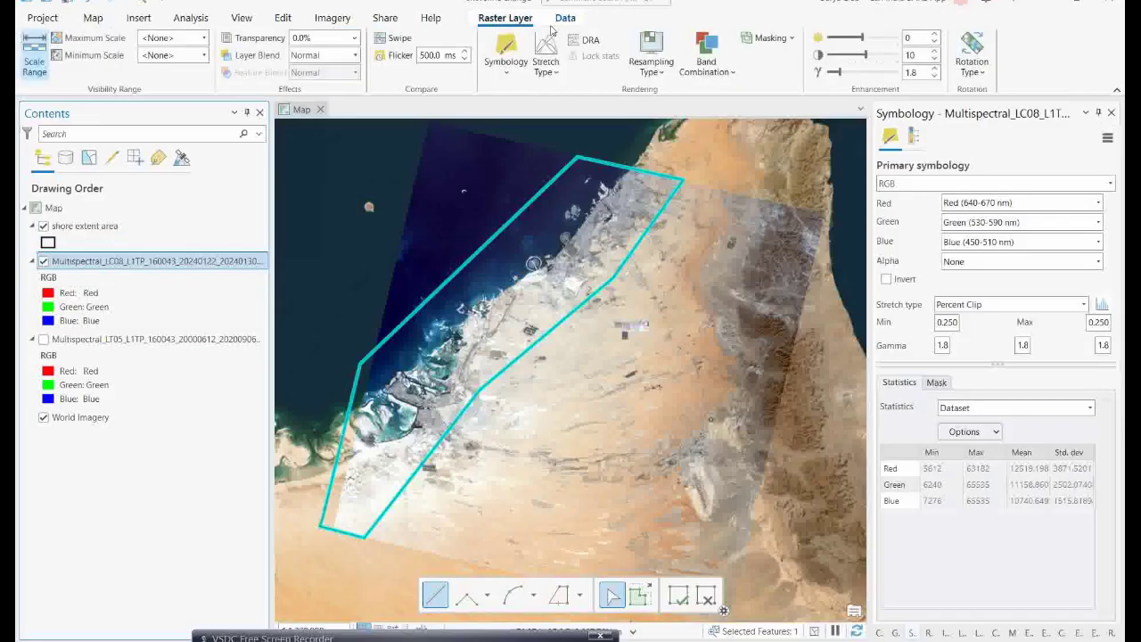
{"action": "left_click", "coordinate": [331, 18]}
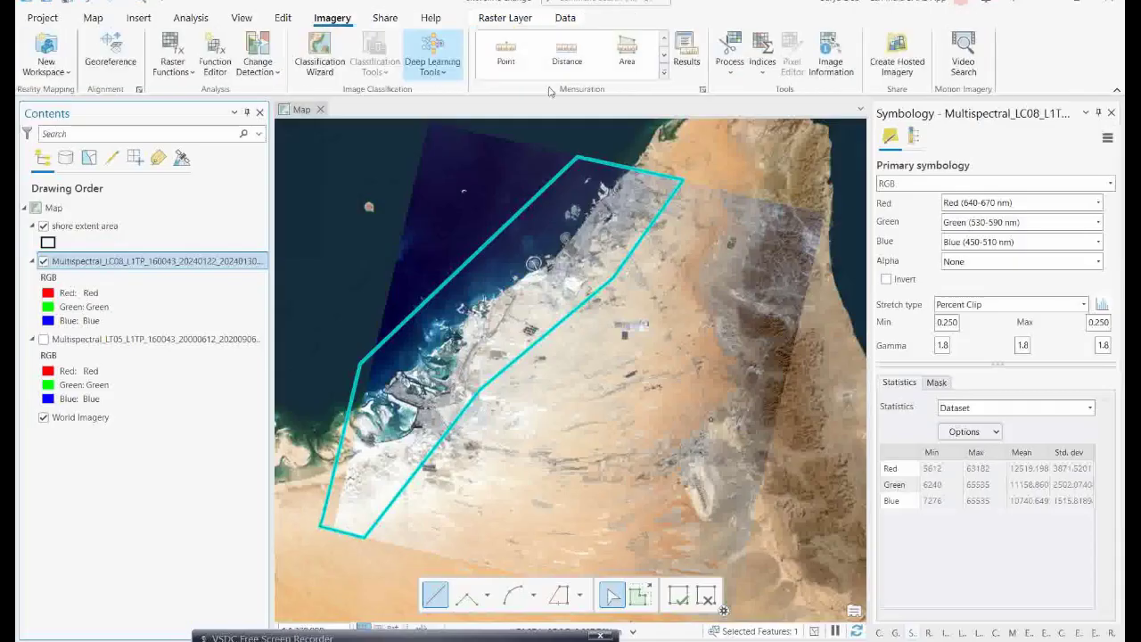
{"action": "left_click", "coordinate": [729, 74]}
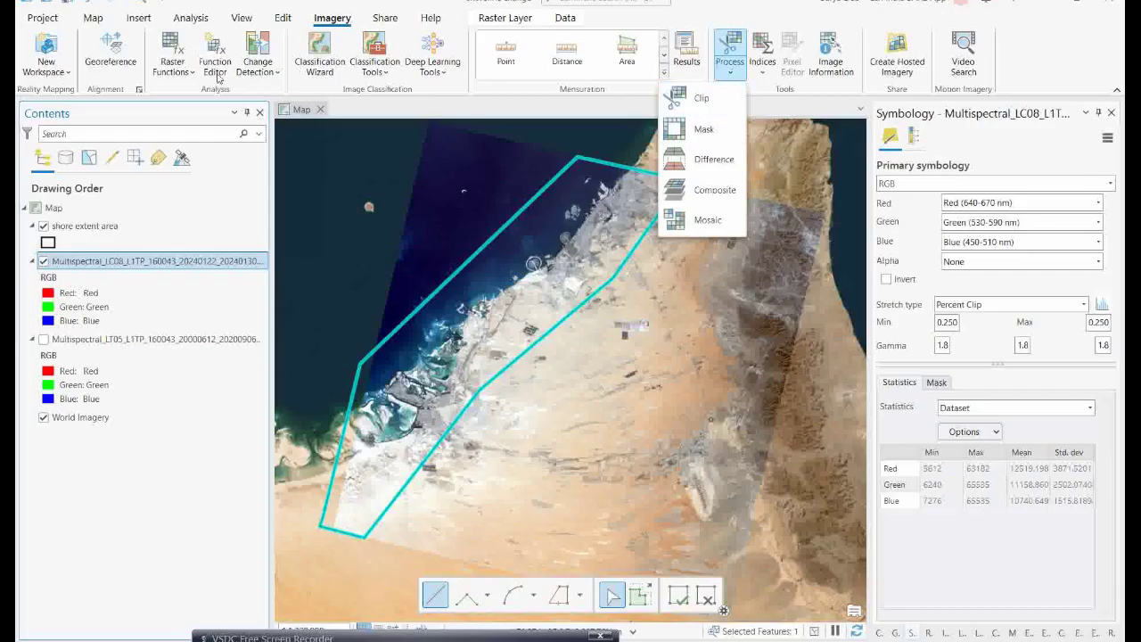
{"action": "left_click", "coordinate": [166, 61]}
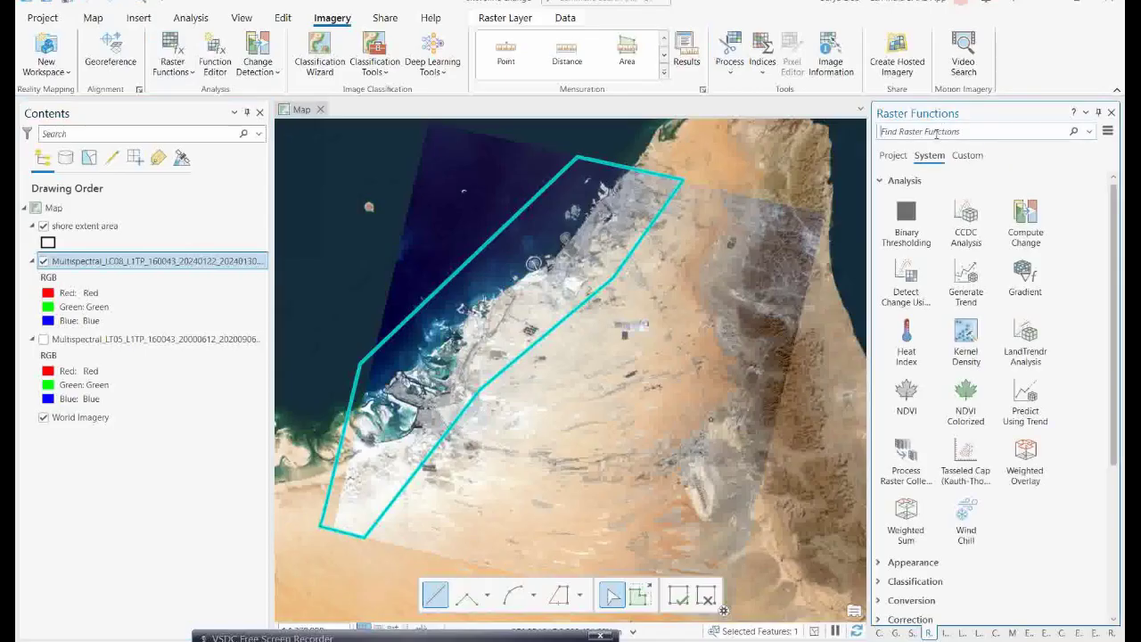
{"action": "left_click", "coordinate": [936, 133]}
{"action": "type", "text": "clip"}
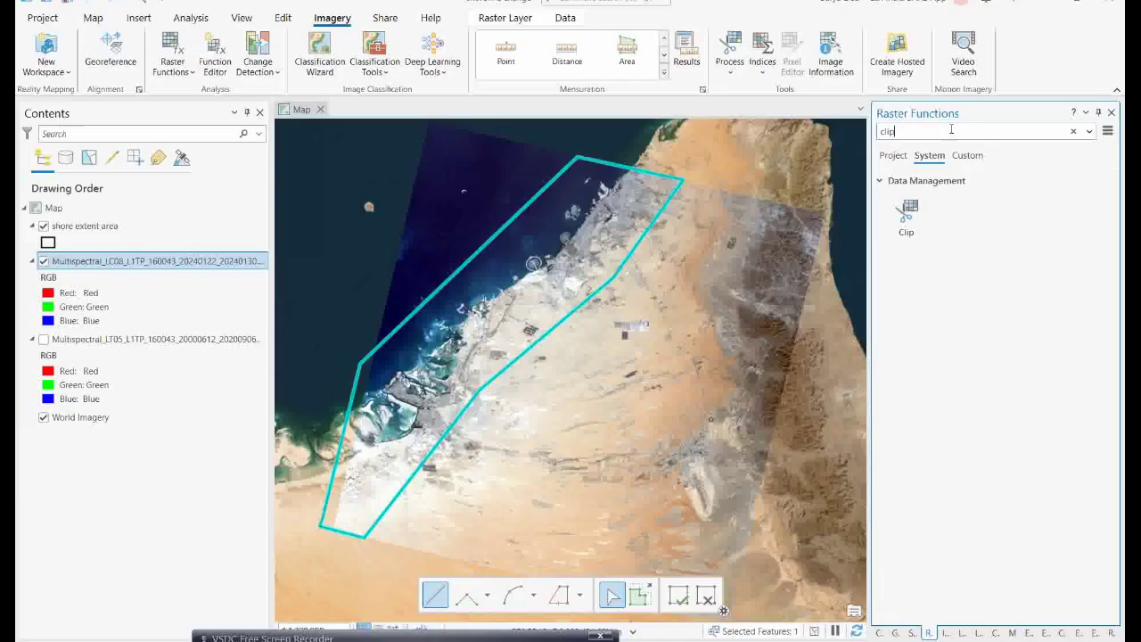
{"action": "left_click", "coordinate": [907, 212]}
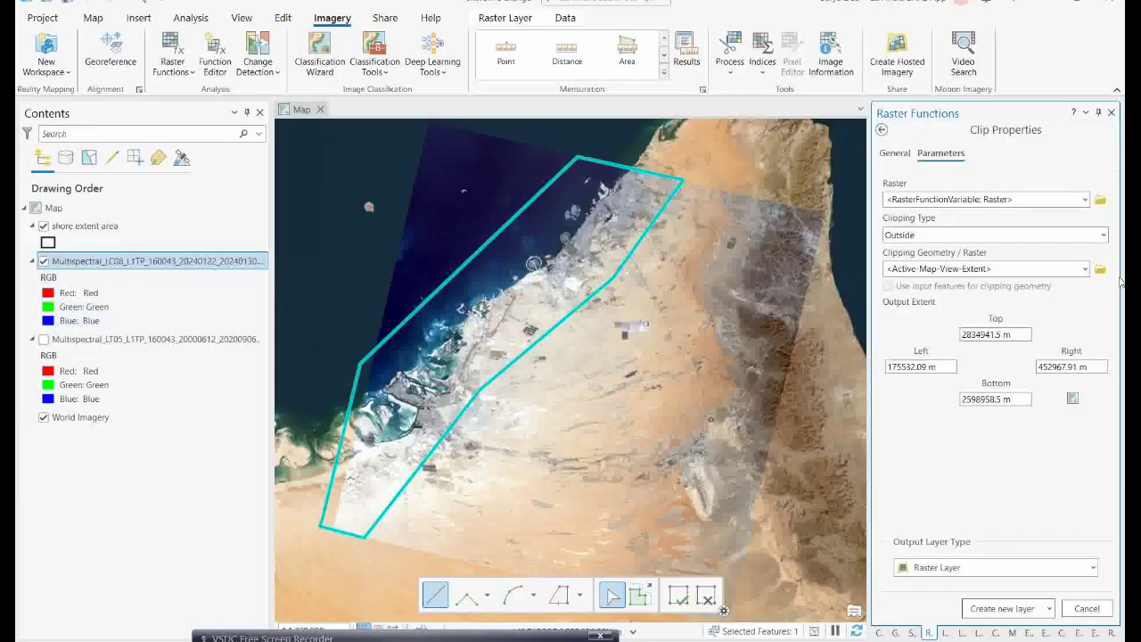
Clip the 2024 LC08 raster to "shore extent area" with clipping type Outside, using input features for clipping geometry, as a new raster layer.
{"action": "left_click", "coordinate": [1084, 200]}
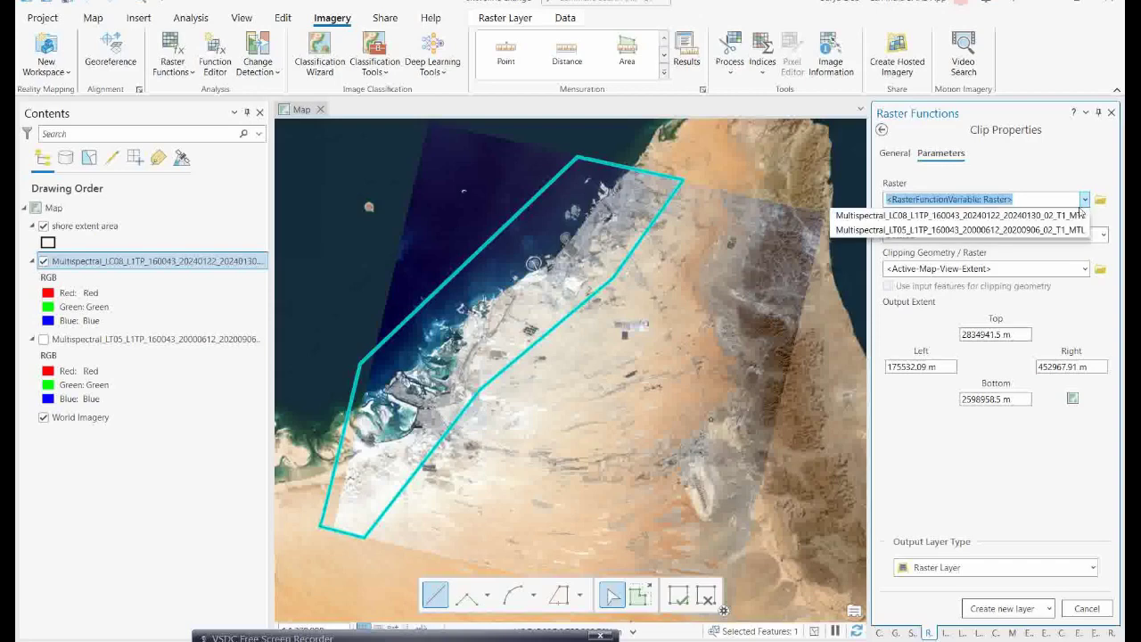
{"action": "left_click", "coordinate": [999, 218]}
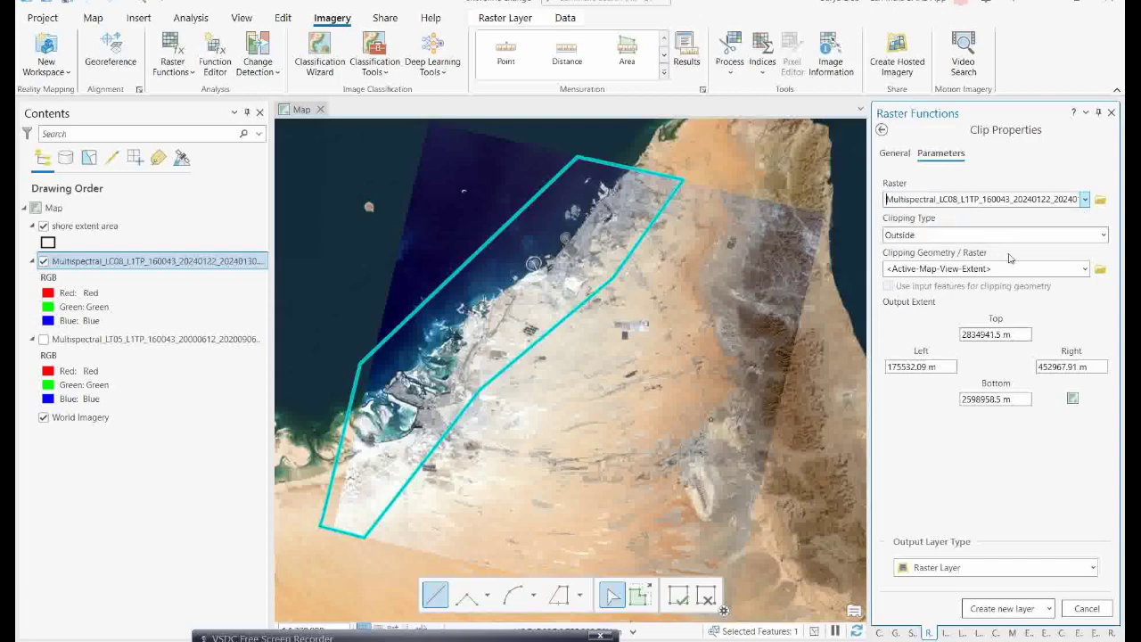
{"action": "left_click", "coordinate": [1085, 269]}
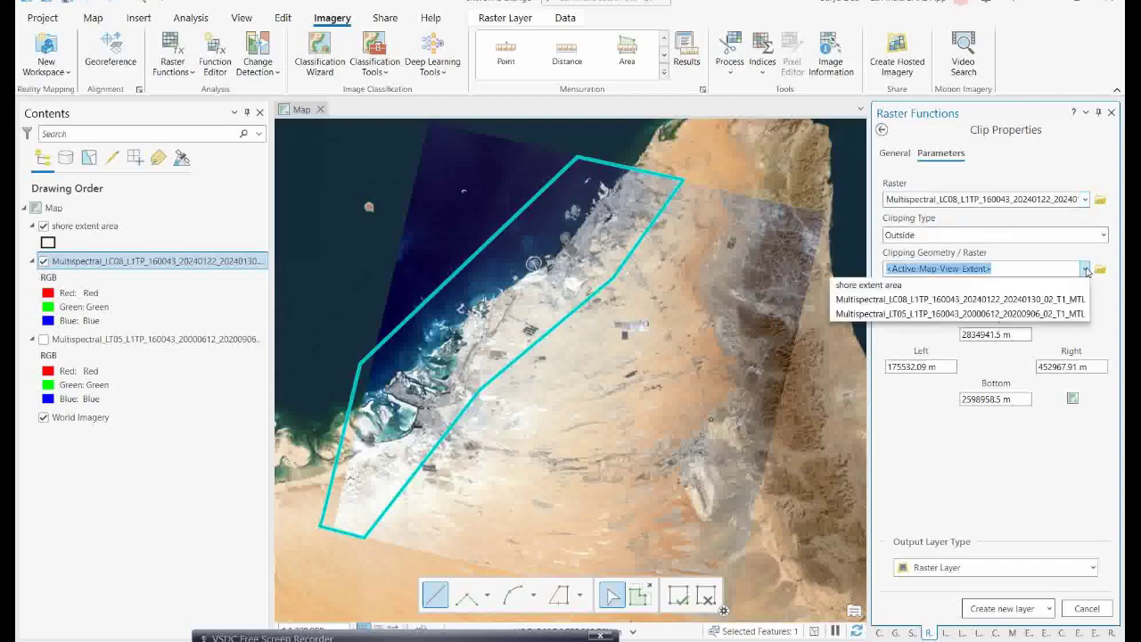
{"action": "left_click", "coordinate": [855, 286]}
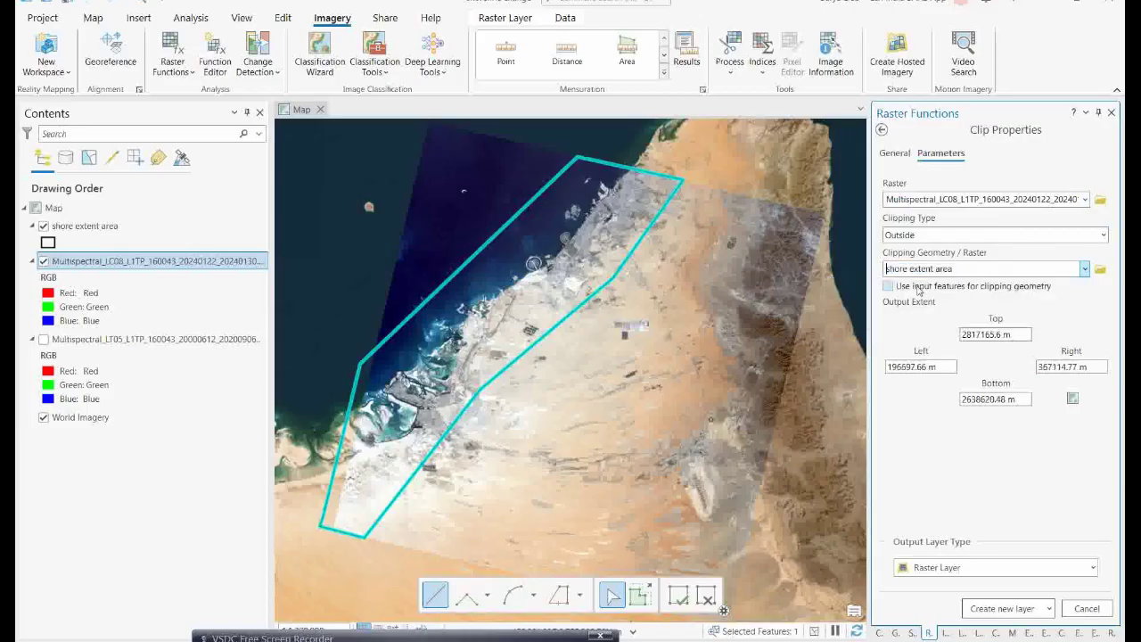
{"action": "left_click", "coordinate": [887, 286]}
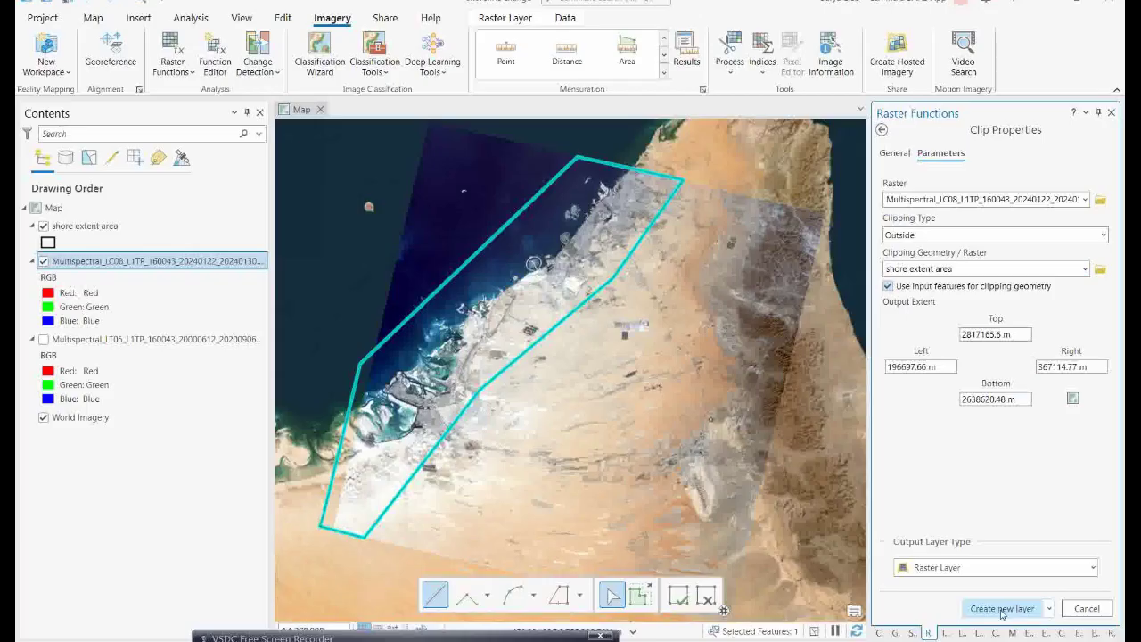
{"action": "left_click", "coordinate": [1001, 612]}
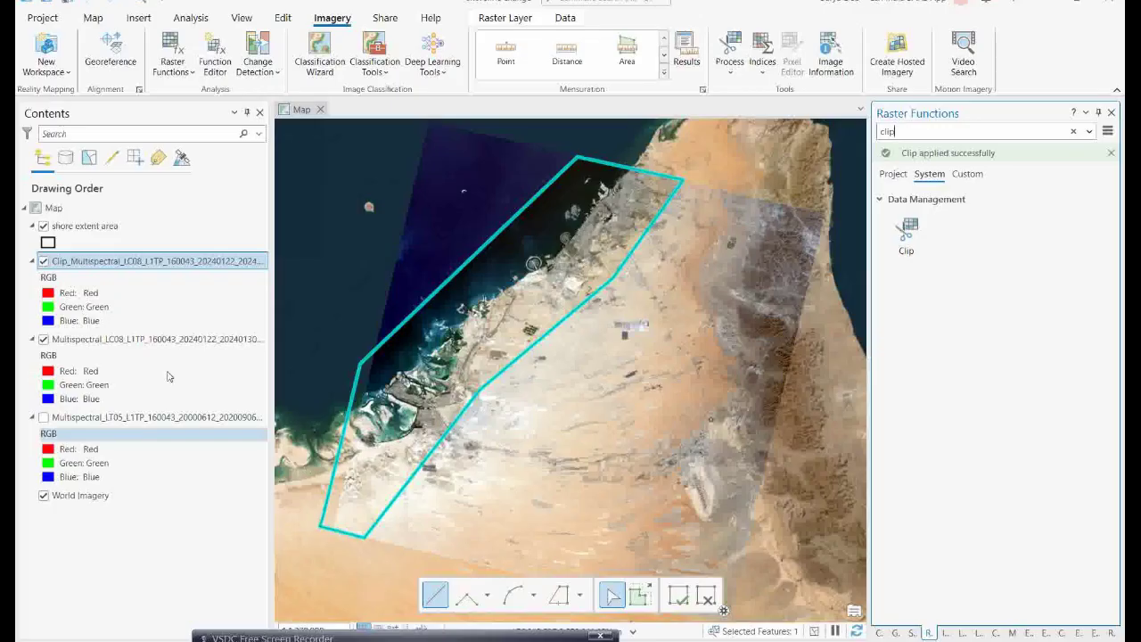
Check the clipped 2024 raster by toggling its visibility, and hide the original LC08 scene and "shore extent area" layers.
{"action": "left_click", "coordinate": [44, 340]}
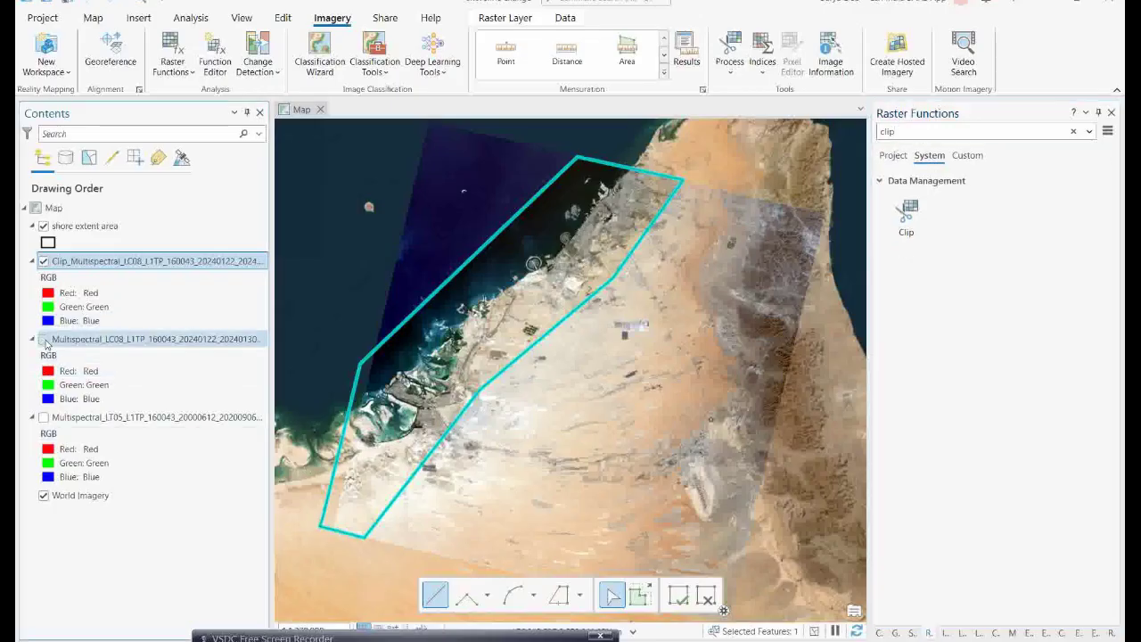
{"action": "left_click", "coordinate": [44, 261]}
{"action": "left_click", "coordinate": [43, 261]}
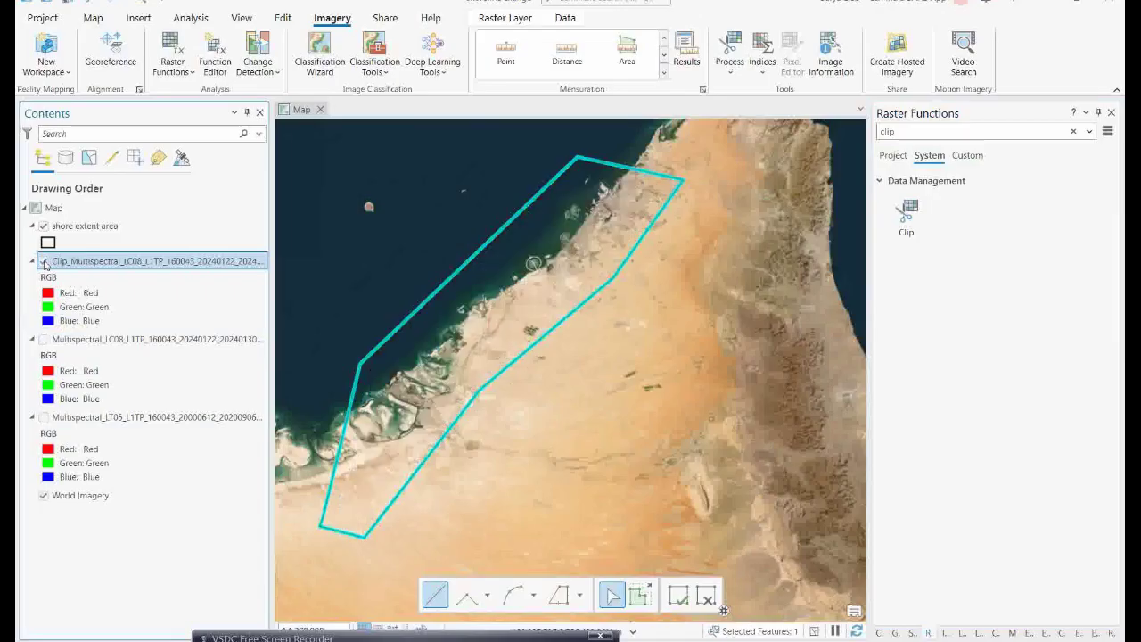
{"action": "left_click", "coordinate": [44, 226]}
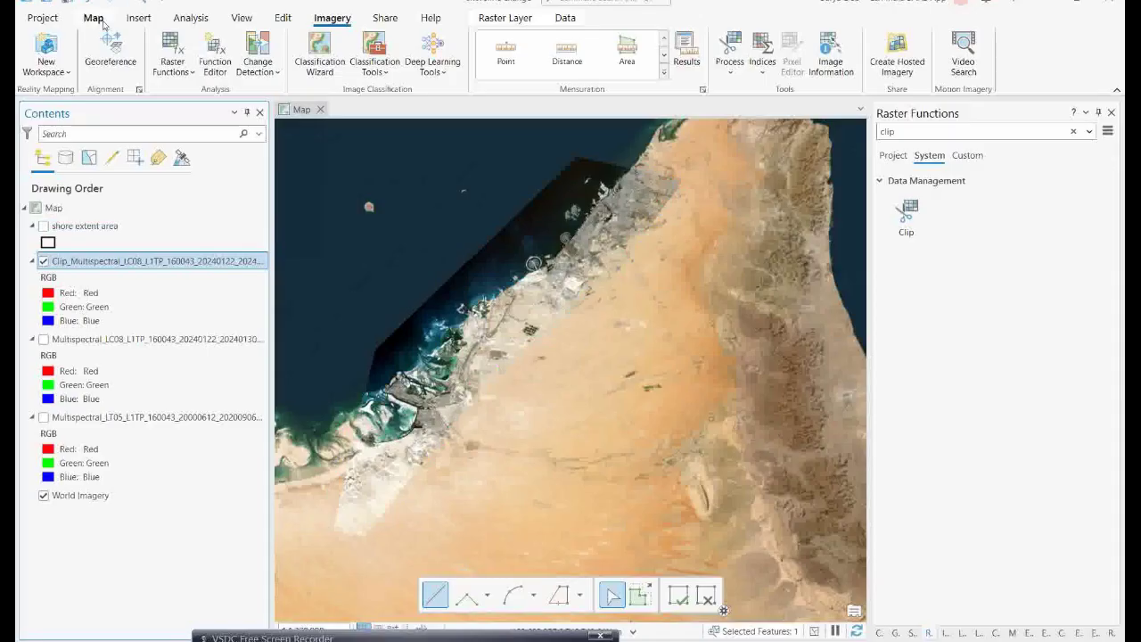
Examine the clipped 2024 coastal strip up close and frame its full extent in the map.
{"action": "left_click", "coordinate": [93, 17]}
{"action": "left_click", "coordinate": [131, 50]}
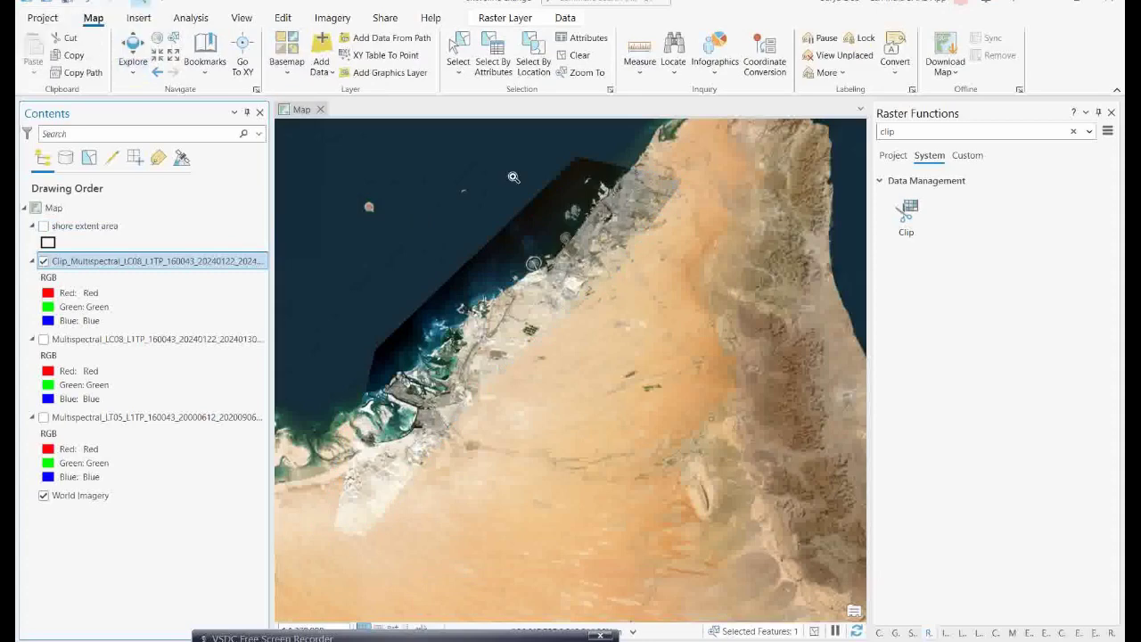
{"action": "left_click_drag", "start_coordinate": [305, 168], "coordinate": [716, 486]}
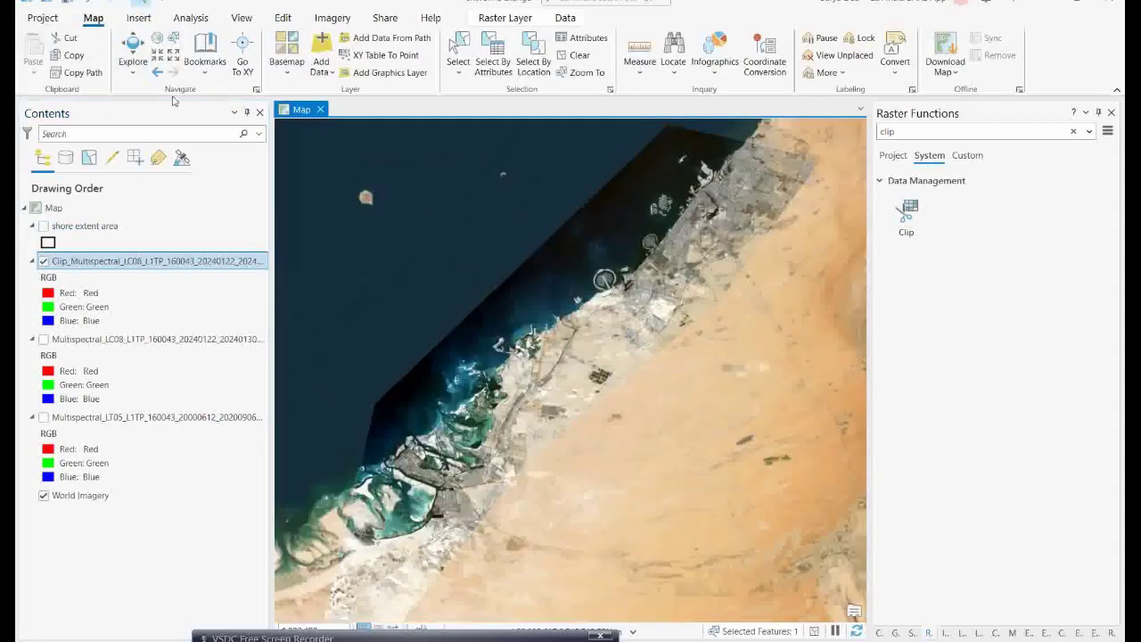
{"action": "left_click", "coordinate": [160, 57]}
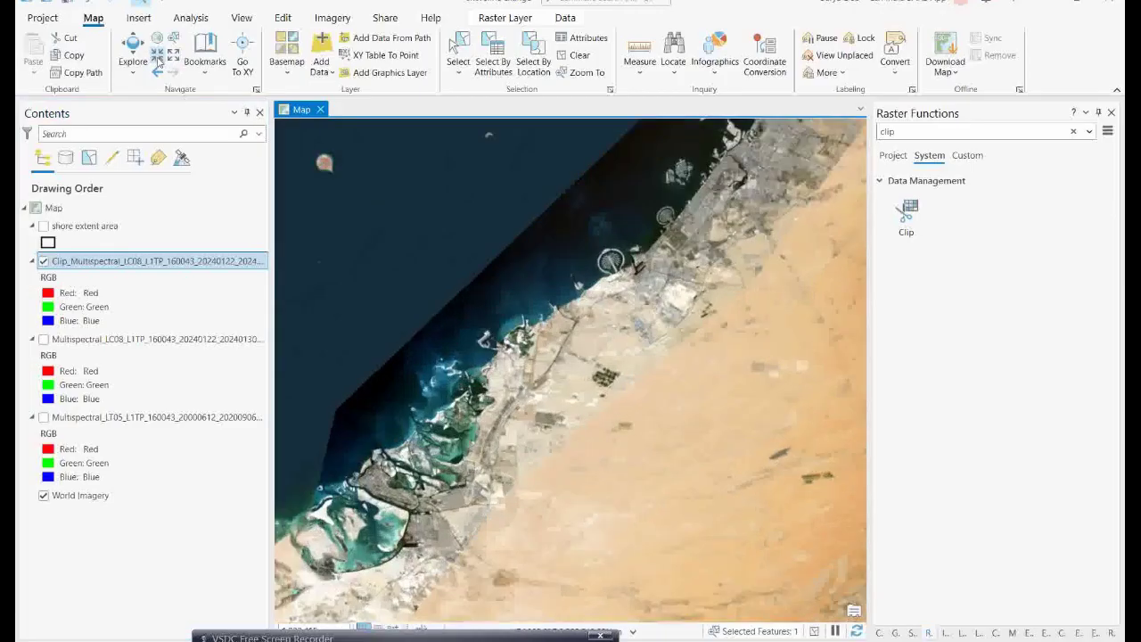
{"action": "left_click", "coordinate": [175, 59]}
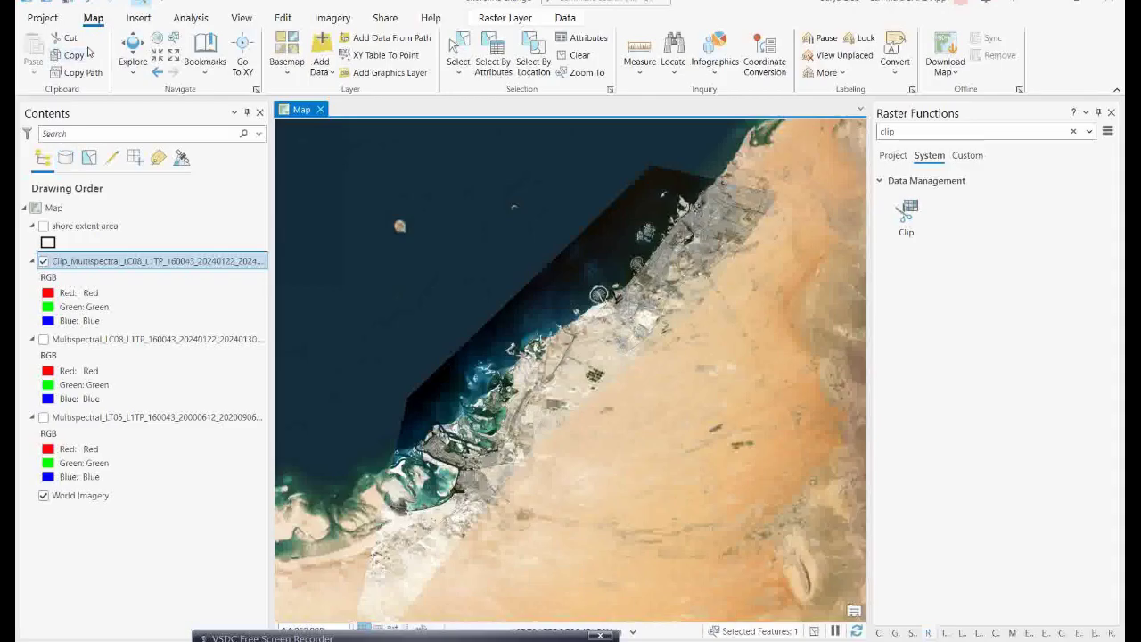
{"action": "left_click", "coordinate": [132, 45]}
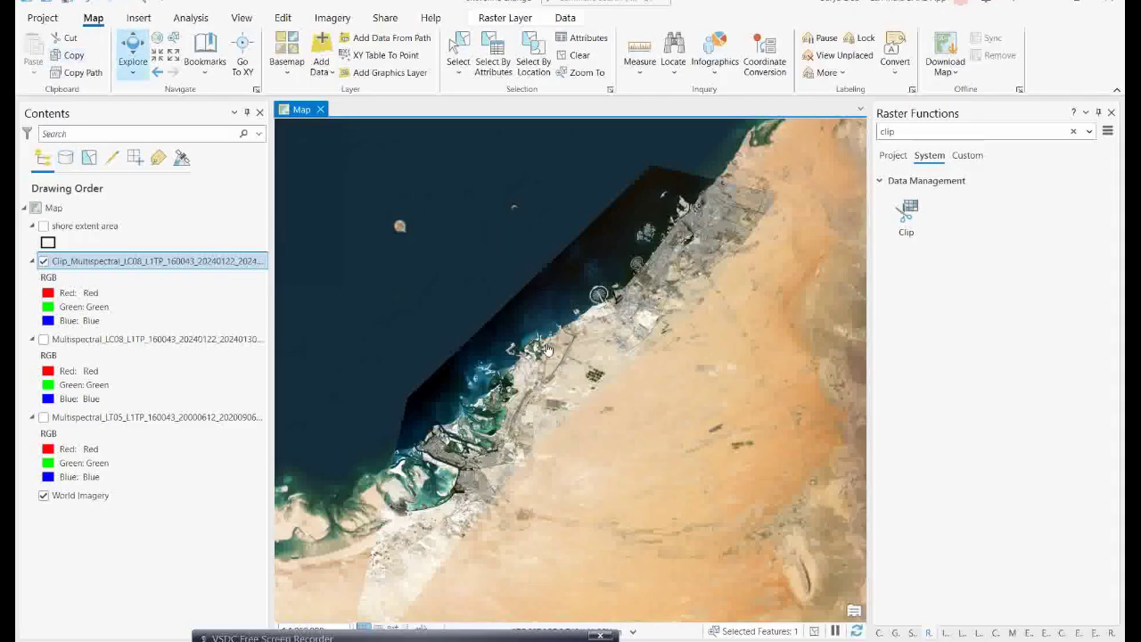
{"action": "left_click_drag", "start_coordinate": [548, 347], "coordinate": [546, 321]}
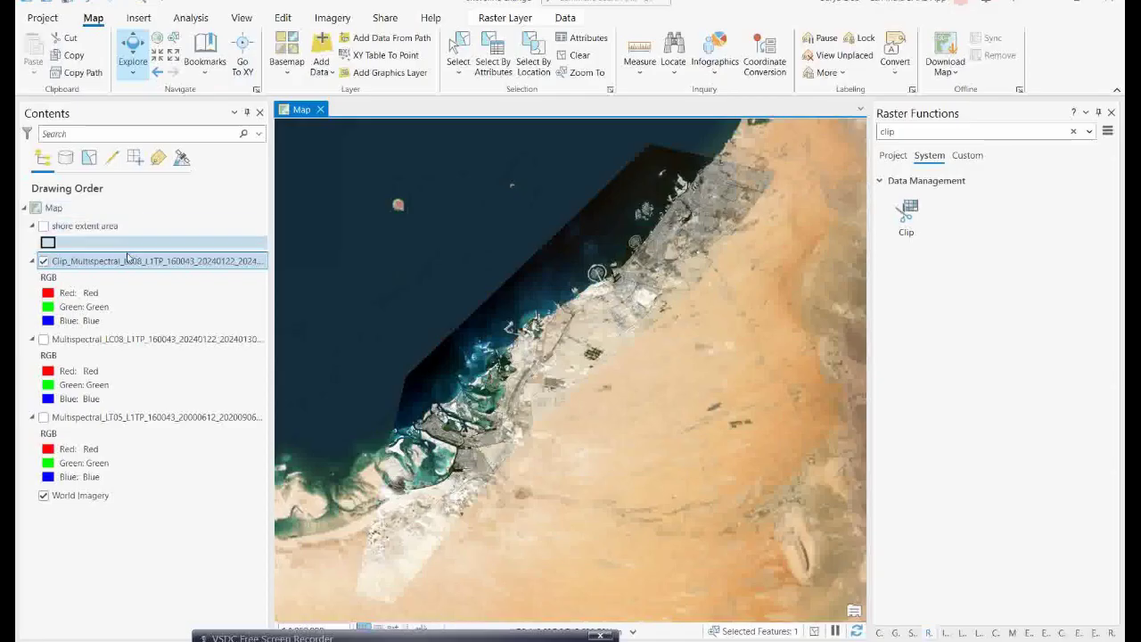
Open the Training Samples Manager for the clipped 2024 LC08 raster.
{"action": "left_click", "coordinate": [343, 20]}
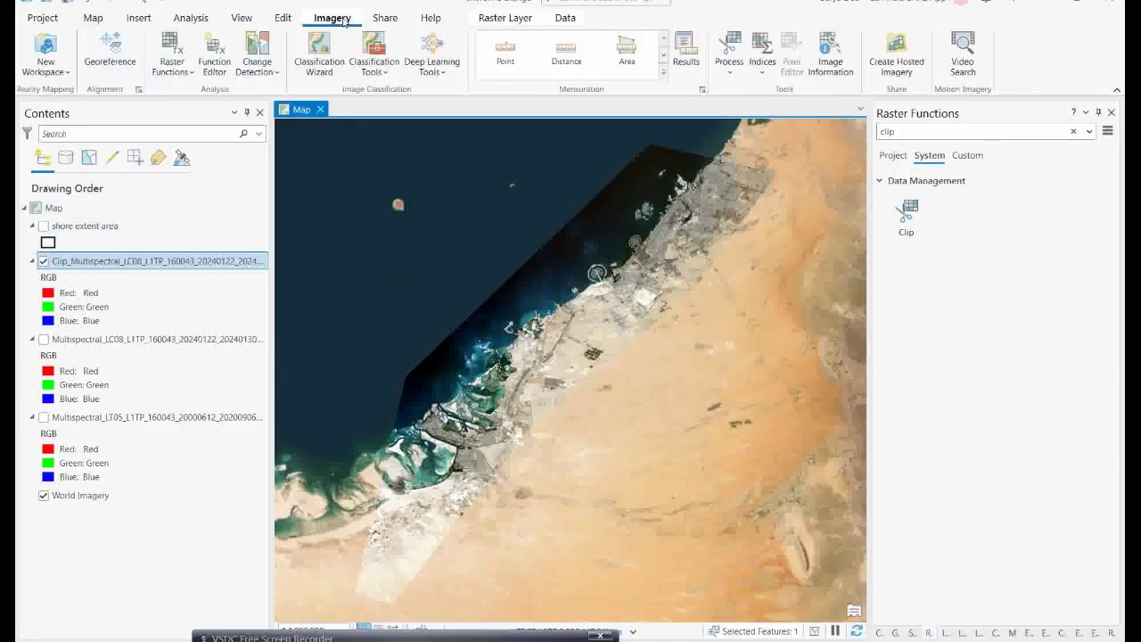
{"action": "left_click", "coordinate": [381, 76]}
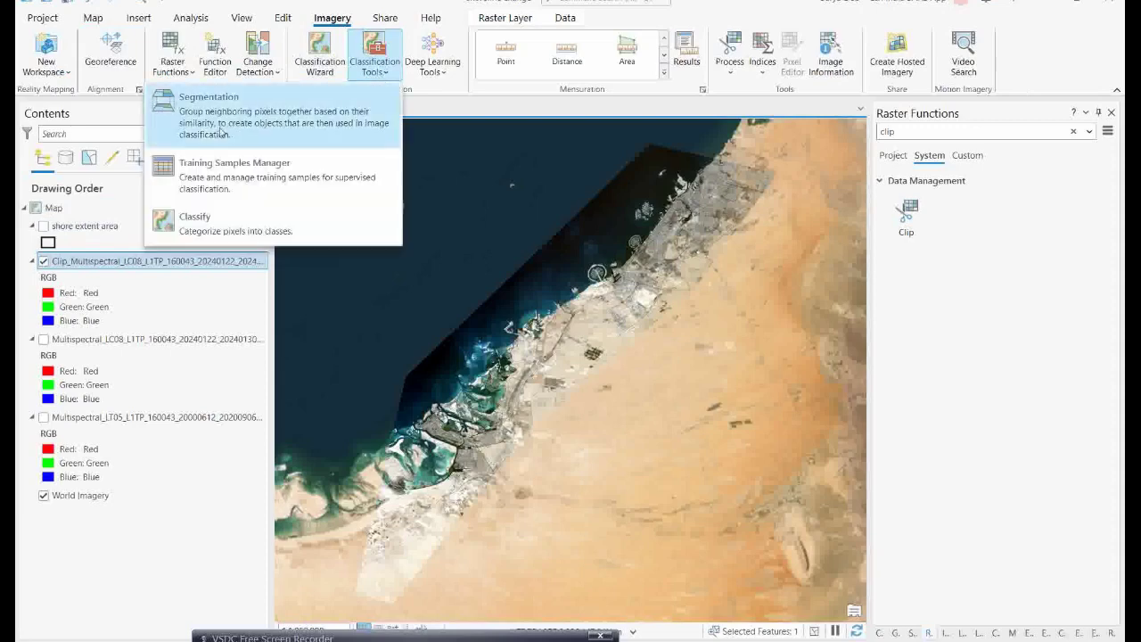
{"action": "left_click", "coordinate": [244, 179]}
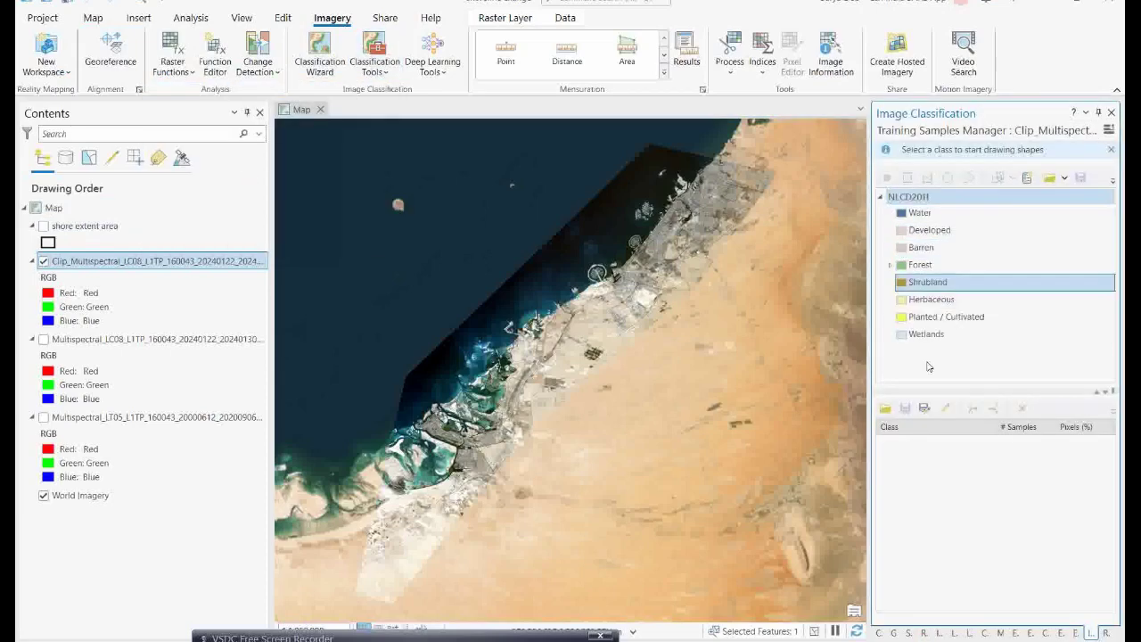
Draw two polygon training samples for the Water class over the dark offshore water in the northeastern half of the clipped strip.
{"action": "left_click", "coordinate": [903, 215]}
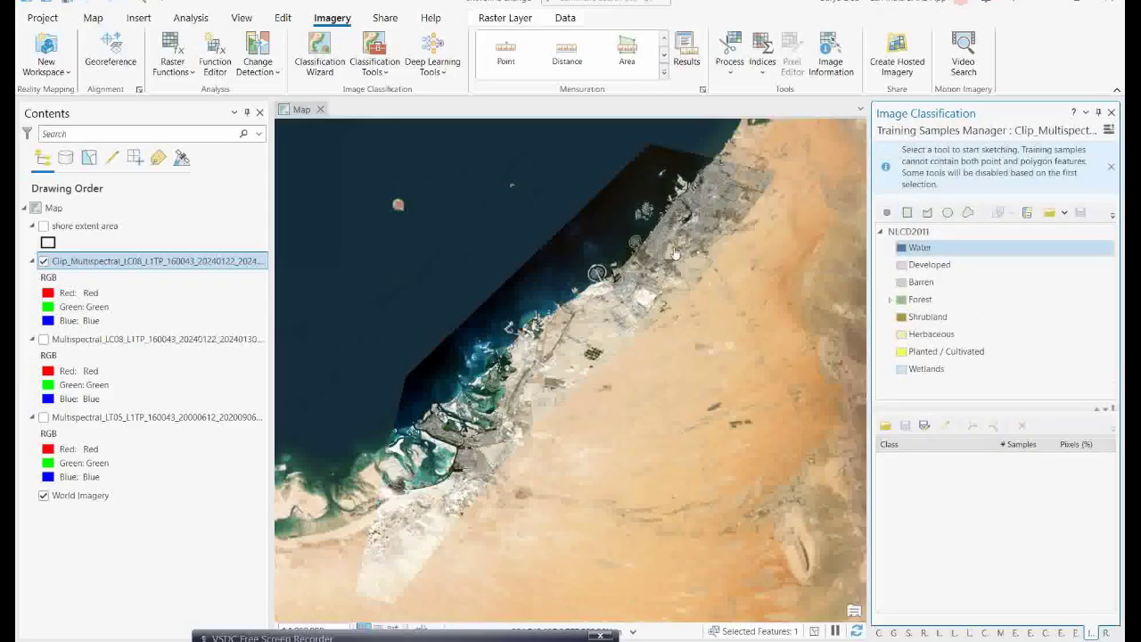
{"action": "left_click", "coordinate": [927, 214]}
{"action": "left_click", "coordinate": [571, 247]}
{"action": "left_click", "coordinate": [594, 215]}
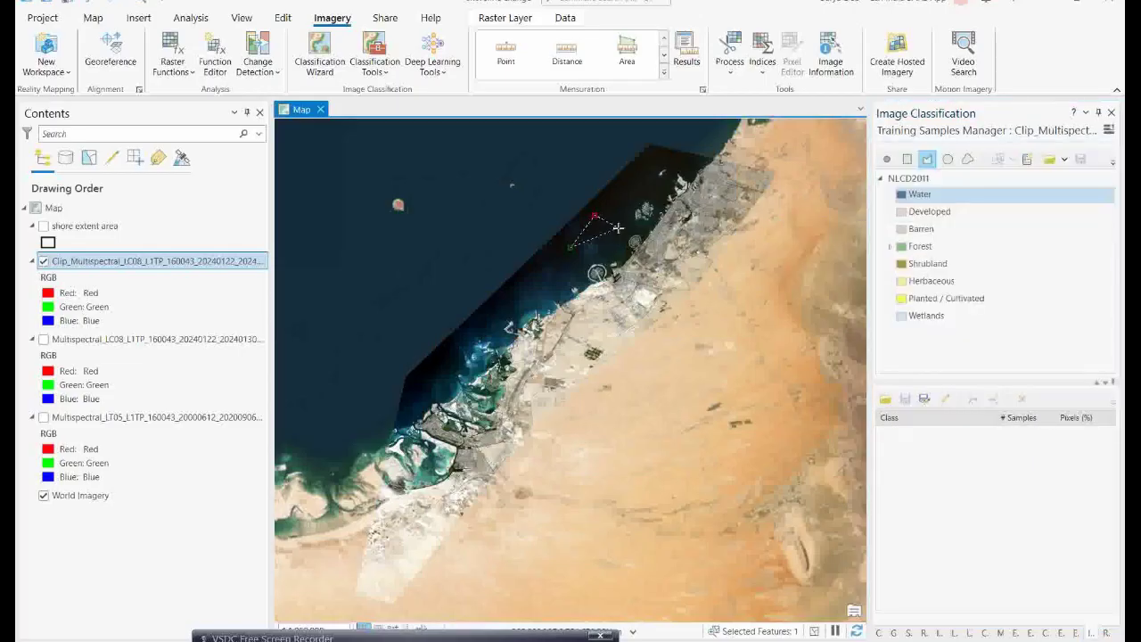
{"action": "left_click", "coordinate": [616, 229]}
{"action": "double_click", "coordinate": [600, 245]}
{"action": "left_click", "coordinate": [511, 297]}
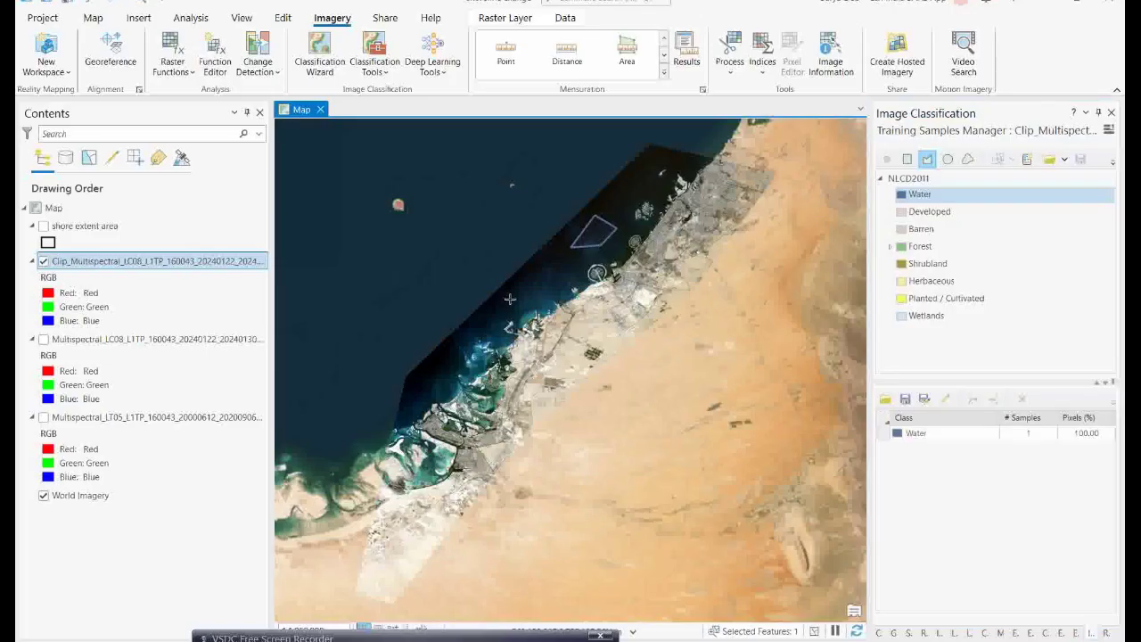
{"action": "left_click", "coordinate": [534, 274]}
{"action": "left_click", "coordinate": [545, 284]}
{"action": "double_click", "coordinate": [533, 301]}
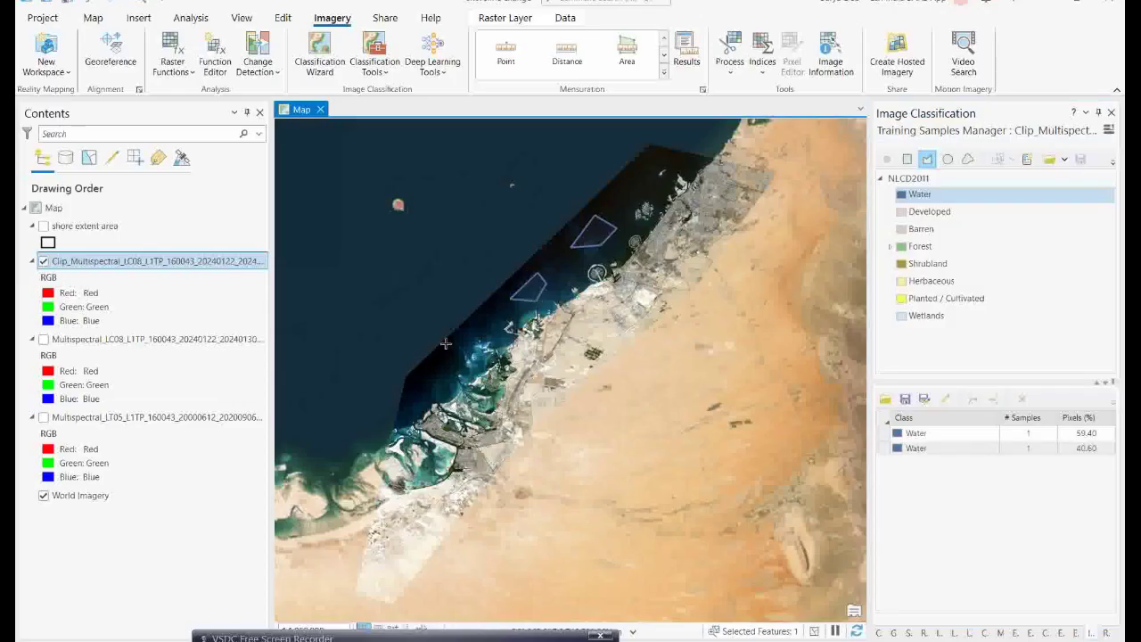
Add three smaller Water polygon samples in the southwestern part of the strip, including one in the shallow water near the coast.
{"action": "left_click", "coordinate": [427, 371]}
{"action": "left_click", "coordinate": [436, 360]}
{"action": "left_click", "coordinate": [443, 375]}
{"action": "double_click", "coordinate": [443, 382]}
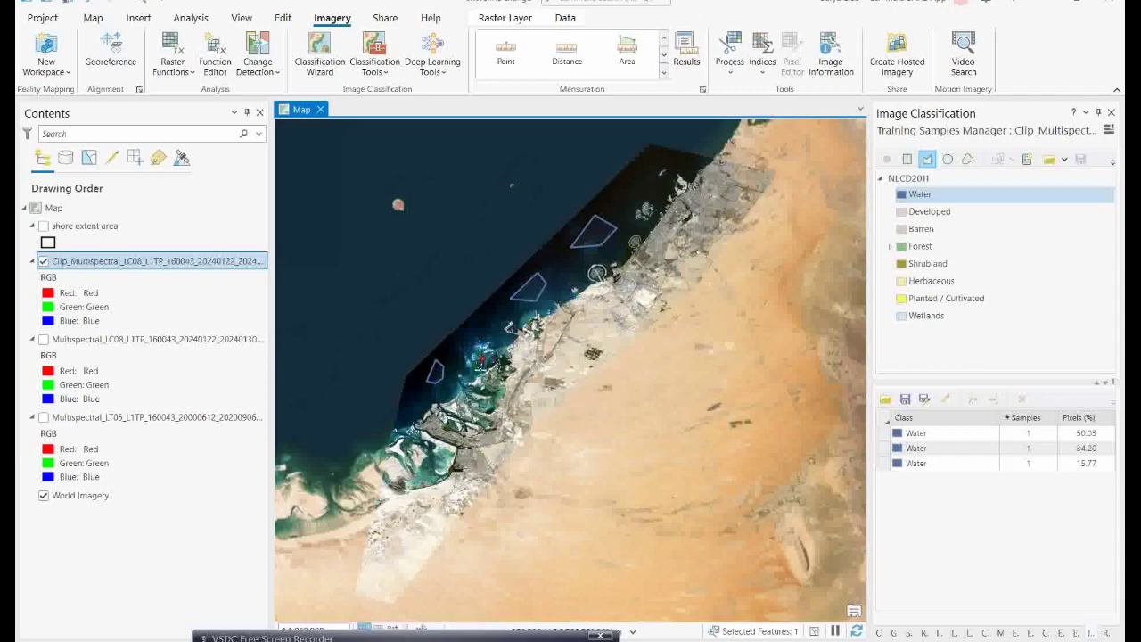
{"action": "double_click", "coordinate": [480, 367]}
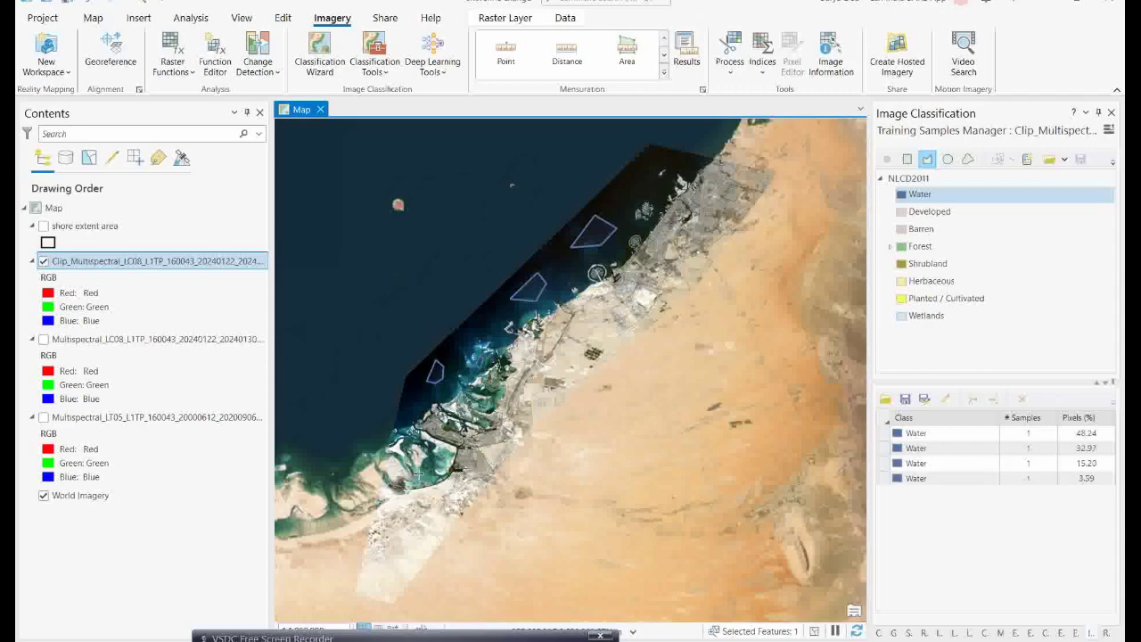
{"action": "left_click", "coordinate": [408, 411]}
{"action": "left_click", "coordinate": [417, 389]}
{"action": "double_click", "coordinate": [425, 406]}
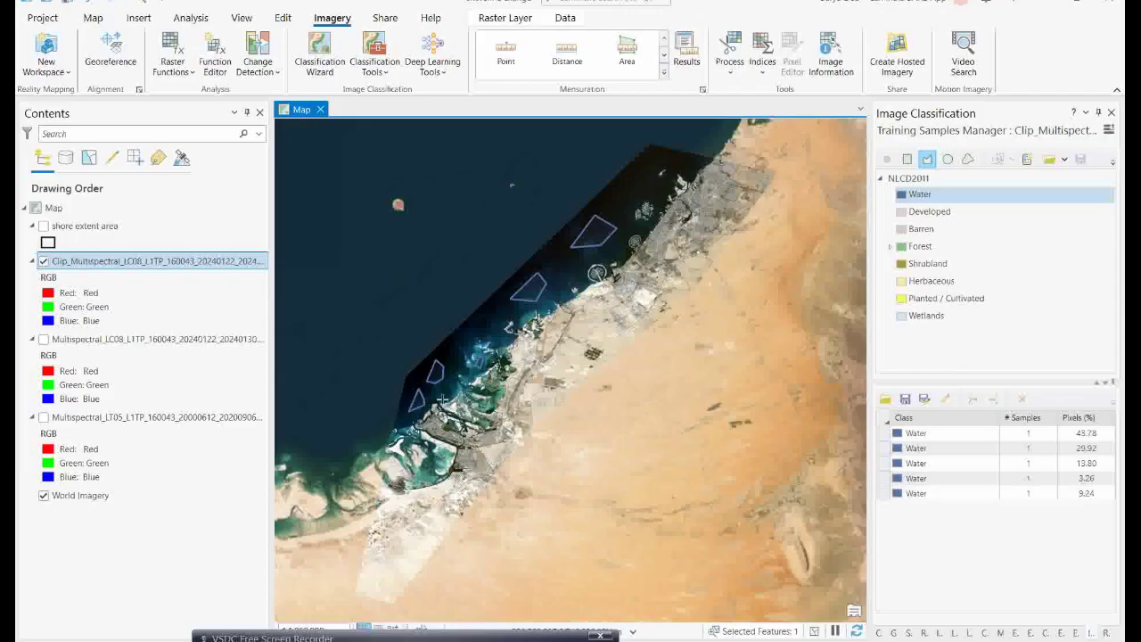
Merge all five Water training samples into a single Water class entry.
{"action": "left_click", "coordinate": [879, 436]}
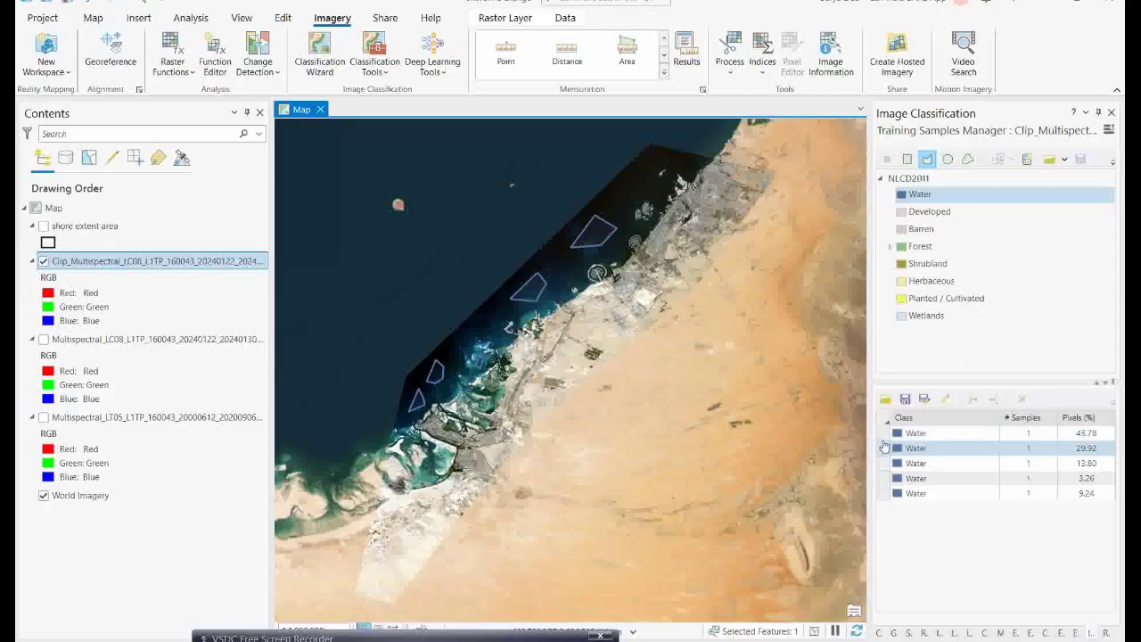
{"action": "left_click", "coordinate": [883, 435]}
{"action": "left_click", "coordinate": [883, 448], "text": "ctrl"}
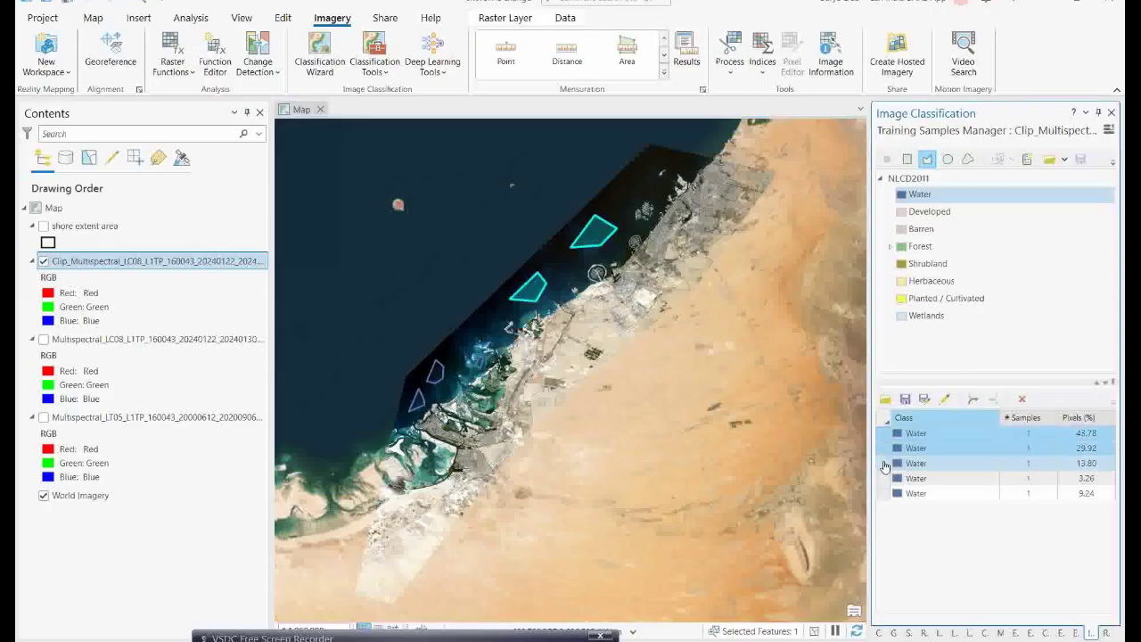
{"action": "left_click", "coordinate": [884, 464], "text": "ctrl"}
{"action": "left_click", "coordinate": [883, 479], "text": "ctrl"}
{"action": "left_click", "coordinate": [883, 493], "text": "ctrl"}
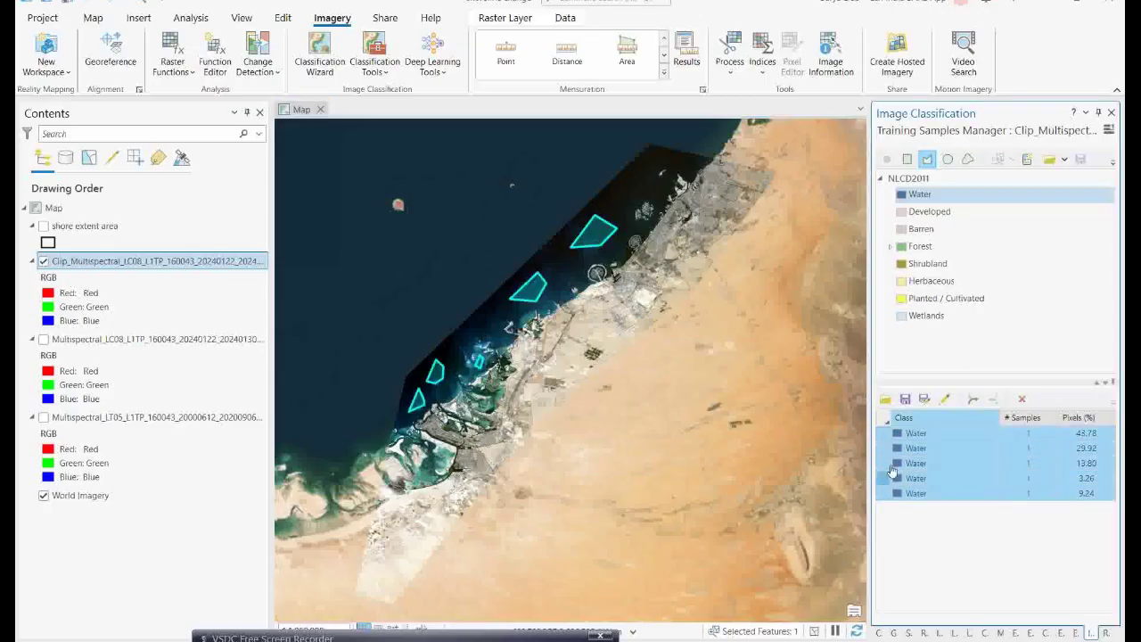
{"action": "left_click", "coordinate": [976, 401]}
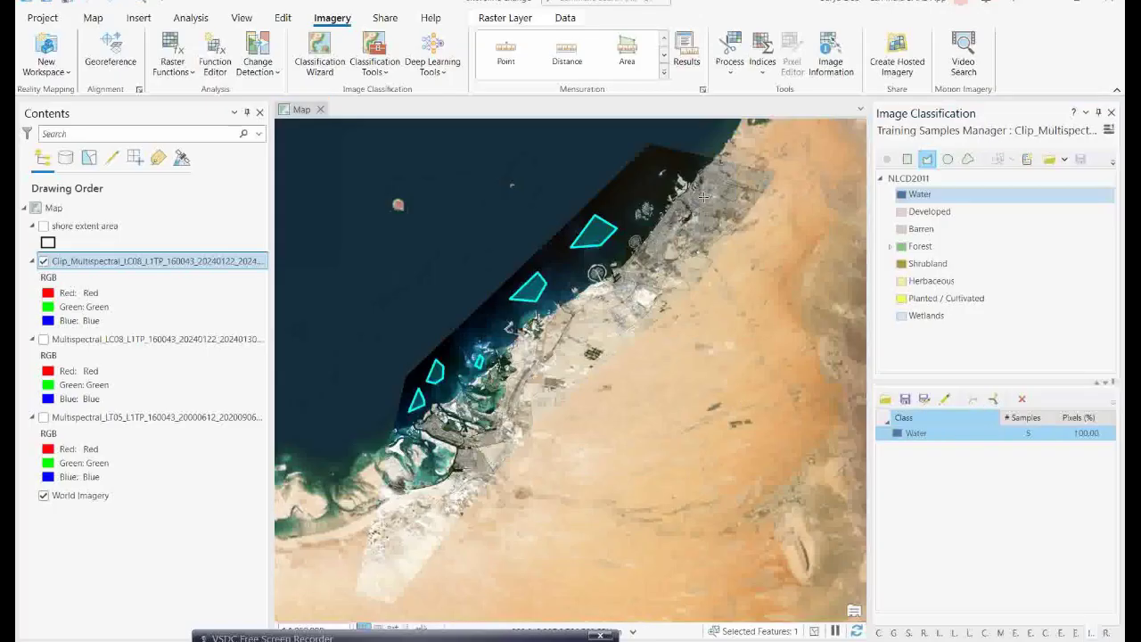
Draw two polygon training samples for the Developed class, over the northeastern urban area and the central coastal built-up area.
{"action": "left_click", "coordinate": [923, 218]}
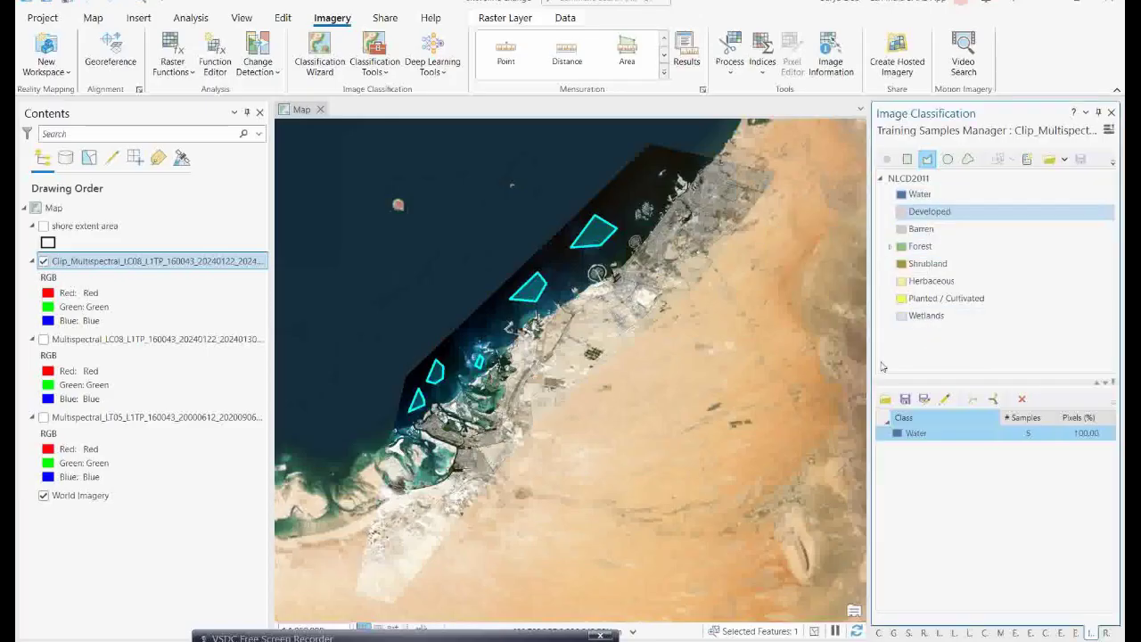
{"action": "left_click", "coordinate": [691, 202]}
{"action": "left_click", "coordinate": [710, 189]}
{"action": "left_click", "coordinate": [712, 200]}
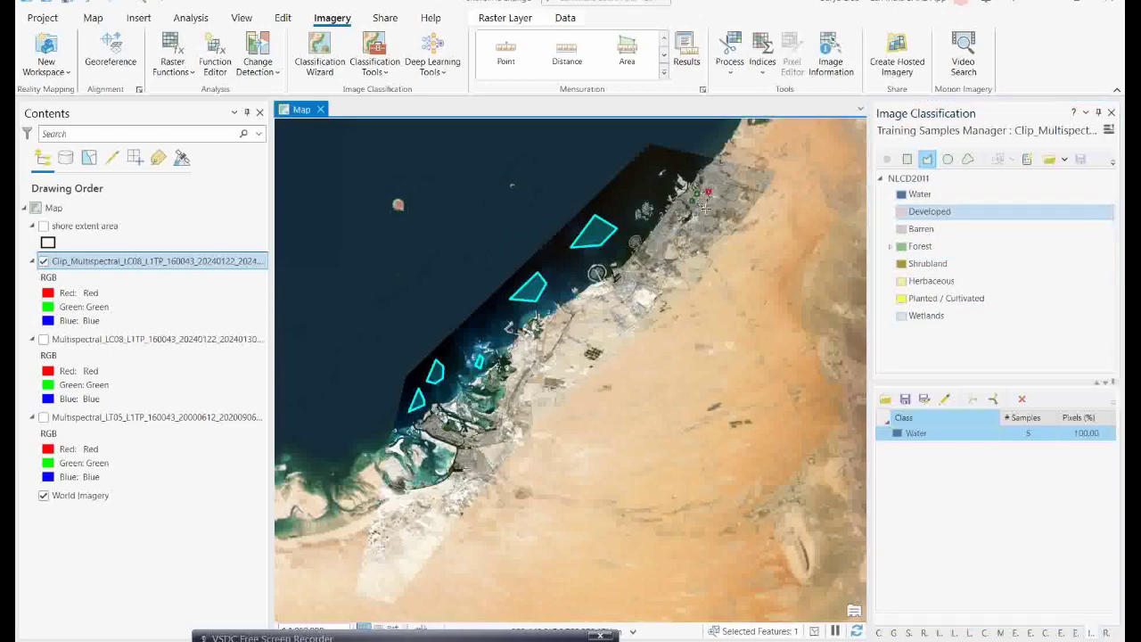
{"action": "double_click", "coordinate": [704, 208]}
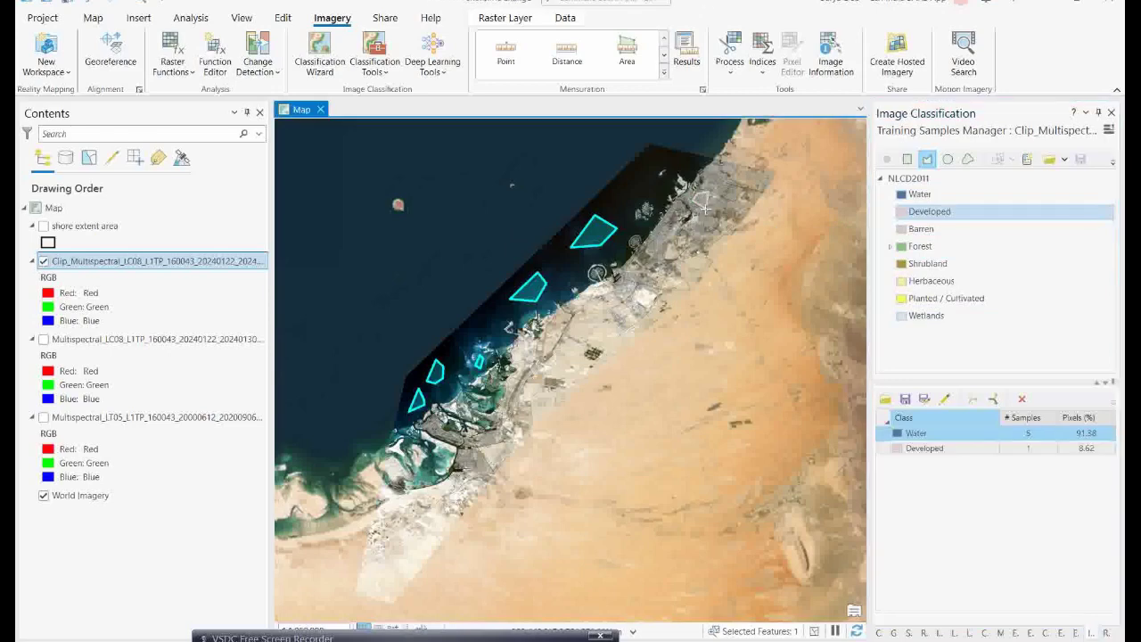
{"action": "left_click", "coordinate": [580, 306]}
{"action": "left_click", "coordinate": [603, 326]}
{"action": "double_click", "coordinate": [595, 319]}
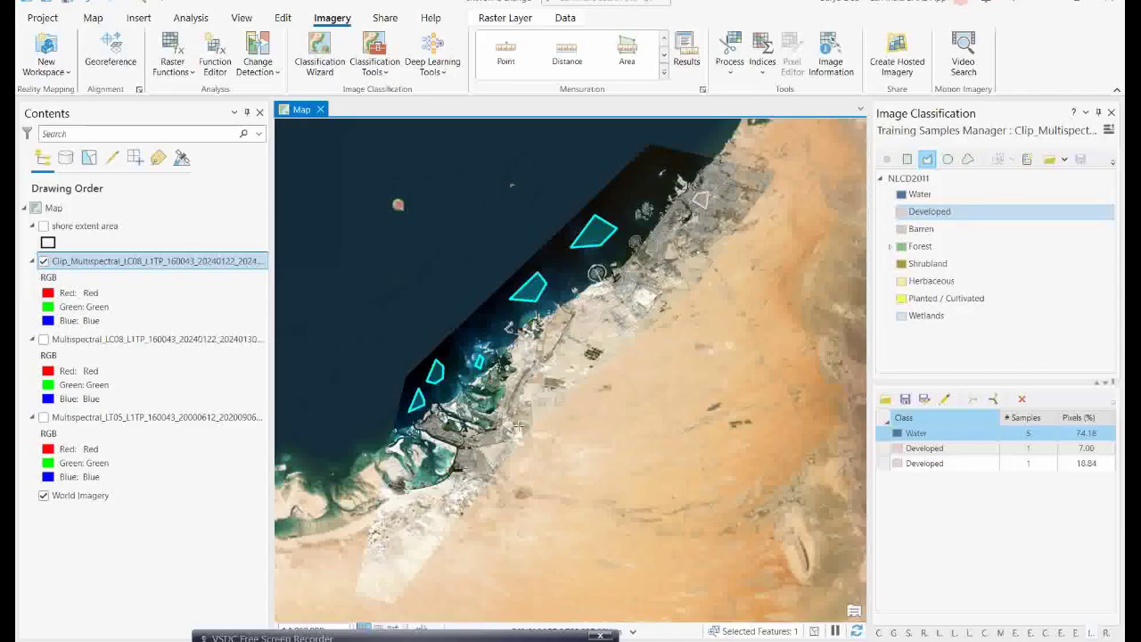
Add three more Developed polygon samples on the land in the southwestern half of the clipped strip.
{"action": "left_click", "coordinate": [536, 392]}
{"action": "double_click", "coordinate": [541, 404]}
{"action": "left_click", "coordinate": [396, 532]}
{"action": "left_click", "coordinate": [419, 507]}
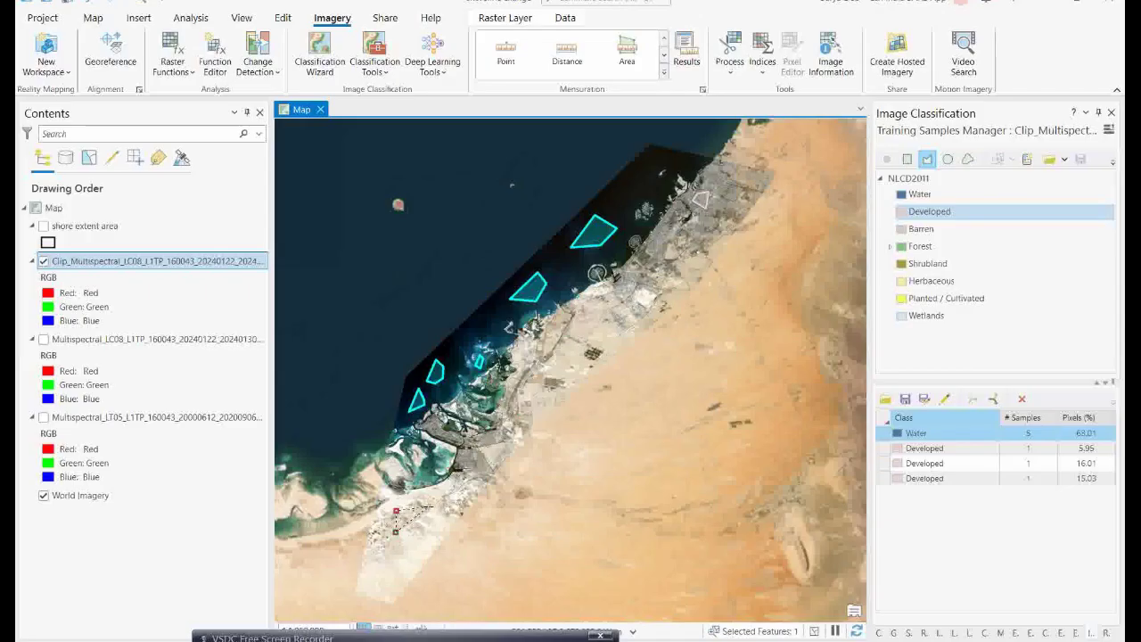
{"action": "left_click", "coordinate": [435, 521]}
{"action": "double_click", "coordinate": [414, 532]}
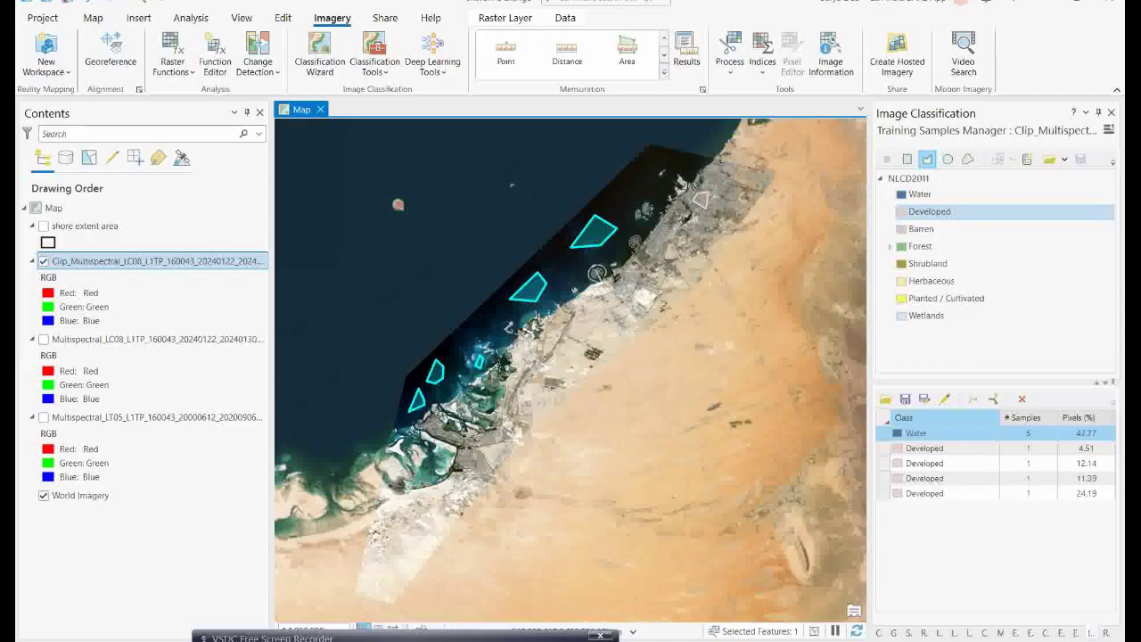
{"action": "left_click", "coordinate": [478, 455]}
{"action": "left_click", "coordinate": [489, 474]}
{"action": "double_click", "coordinate": [472, 478]}
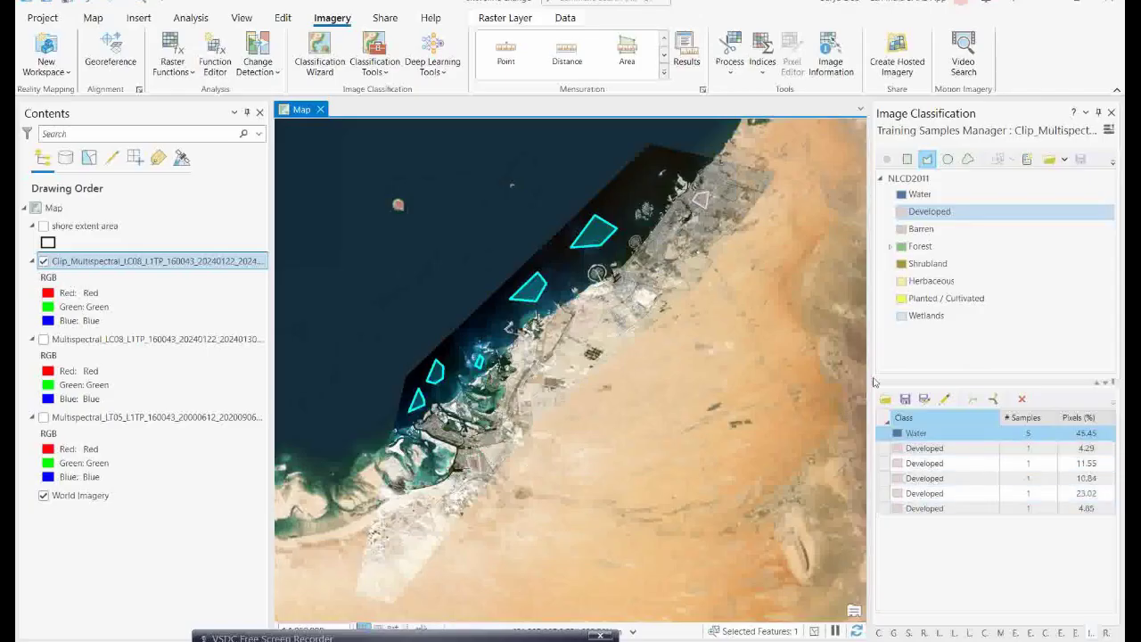
Merge all five Developed training samples into a single Developed class entry.
{"action": "left_click", "coordinate": [881, 453]}
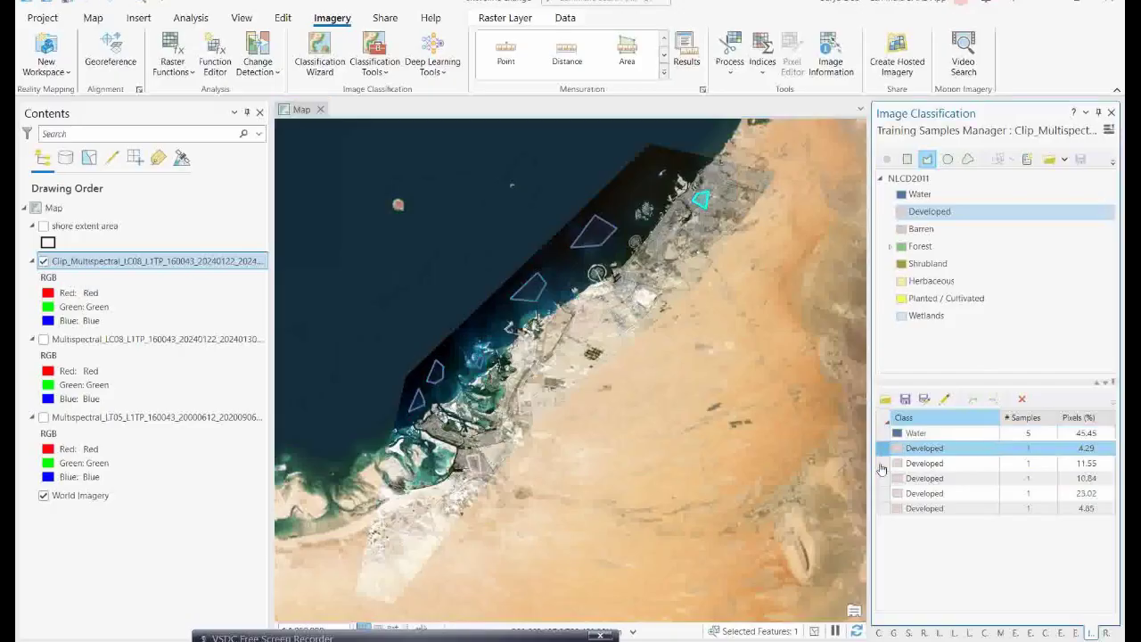
{"action": "left_click", "coordinate": [883, 463], "text": "ctrl"}
{"action": "left_click", "coordinate": [882, 477], "text": "ctrl"}
{"action": "left_click", "coordinate": [881, 493], "text": "ctrl"}
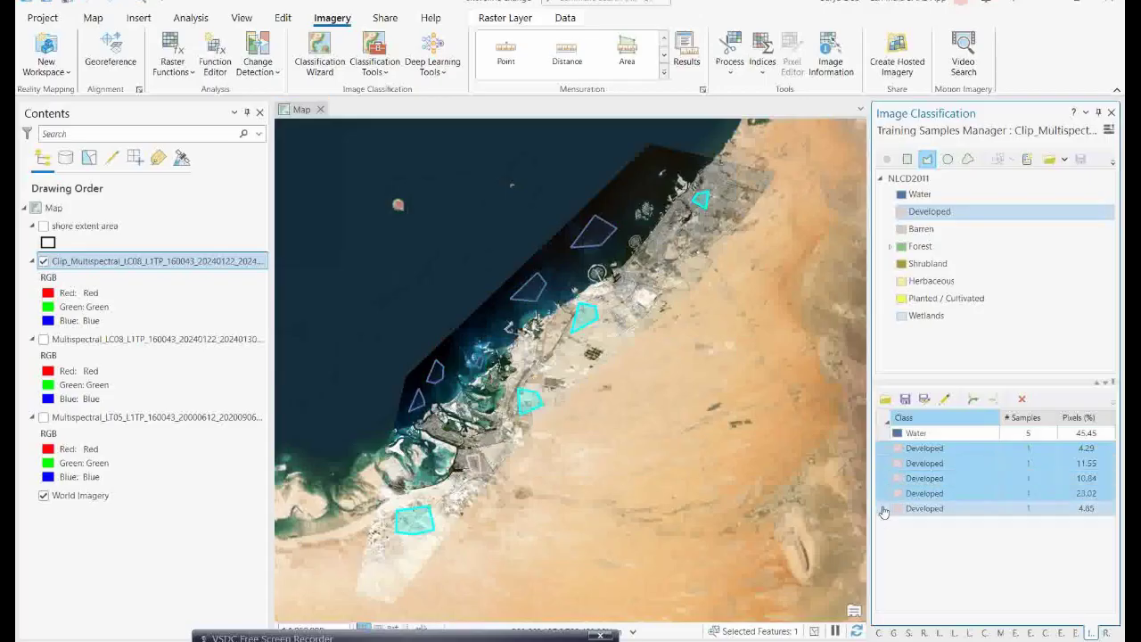
{"action": "left_click", "coordinate": [881, 508], "text": "ctrl"}
{"action": "left_click", "coordinate": [978, 400]}
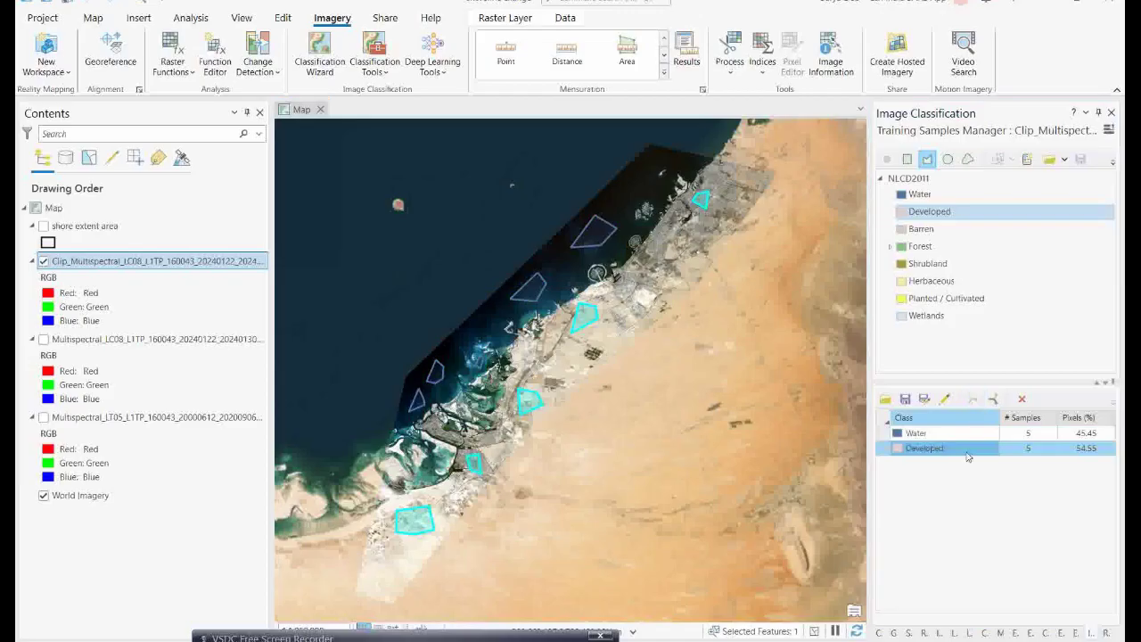
Save the training samples as "shoresignature" in the E: drive folder "My lecture topic\shore line change analysis".
{"action": "left_click", "coordinate": [906, 403]}
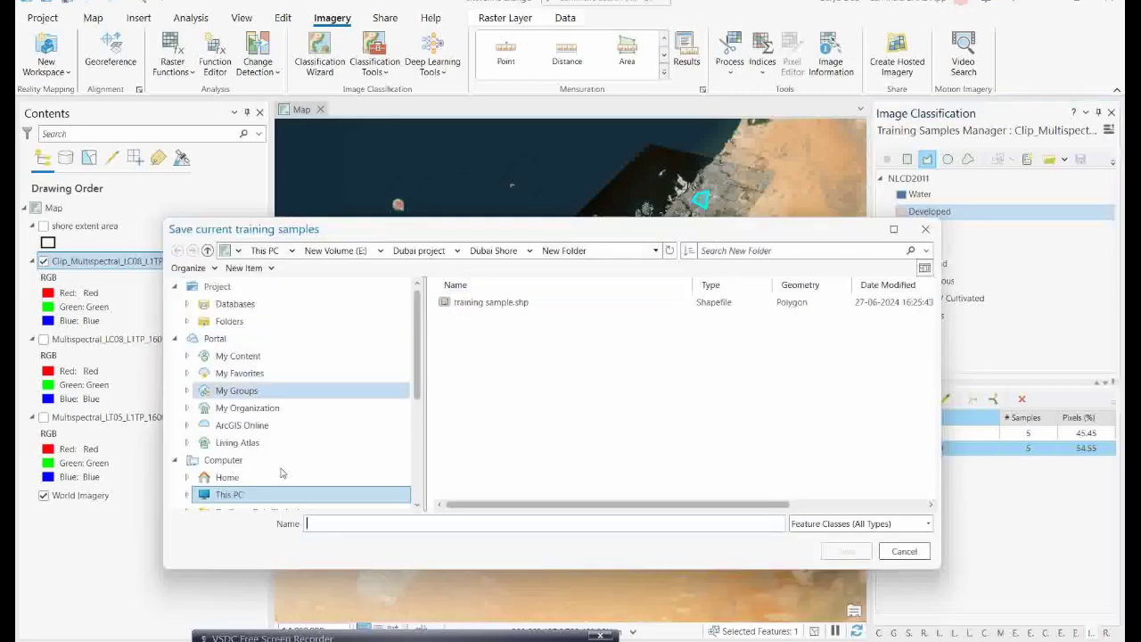
{"action": "left_click", "coordinate": [223, 496]}
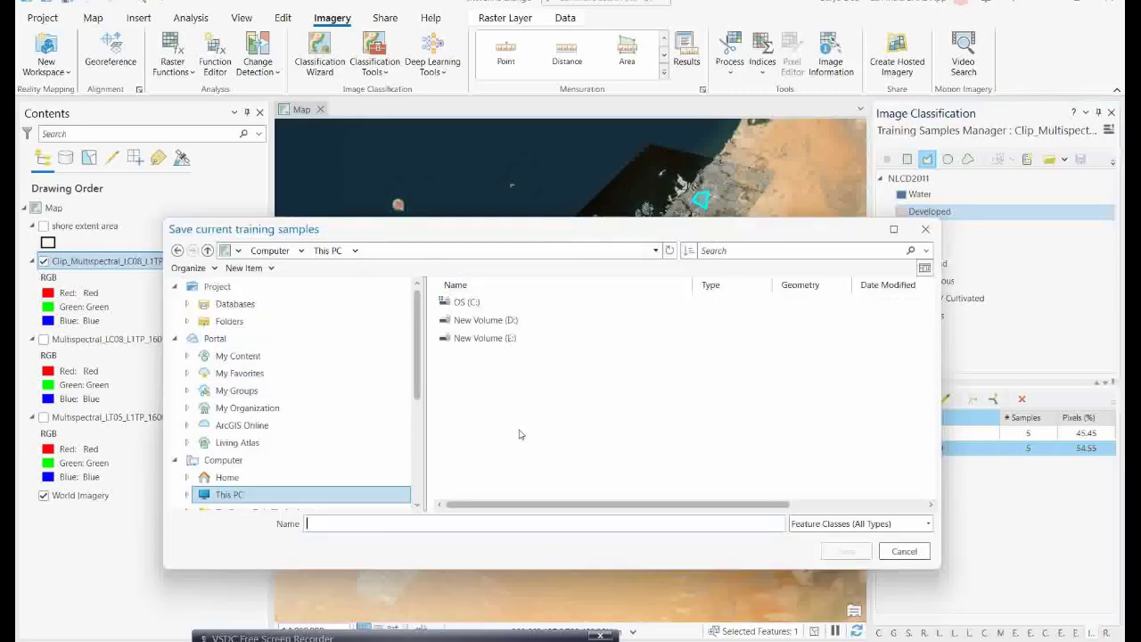
{"action": "double_click", "coordinate": [468, 338]}
{"action": "double_click", "coordinate": [478, 409]}
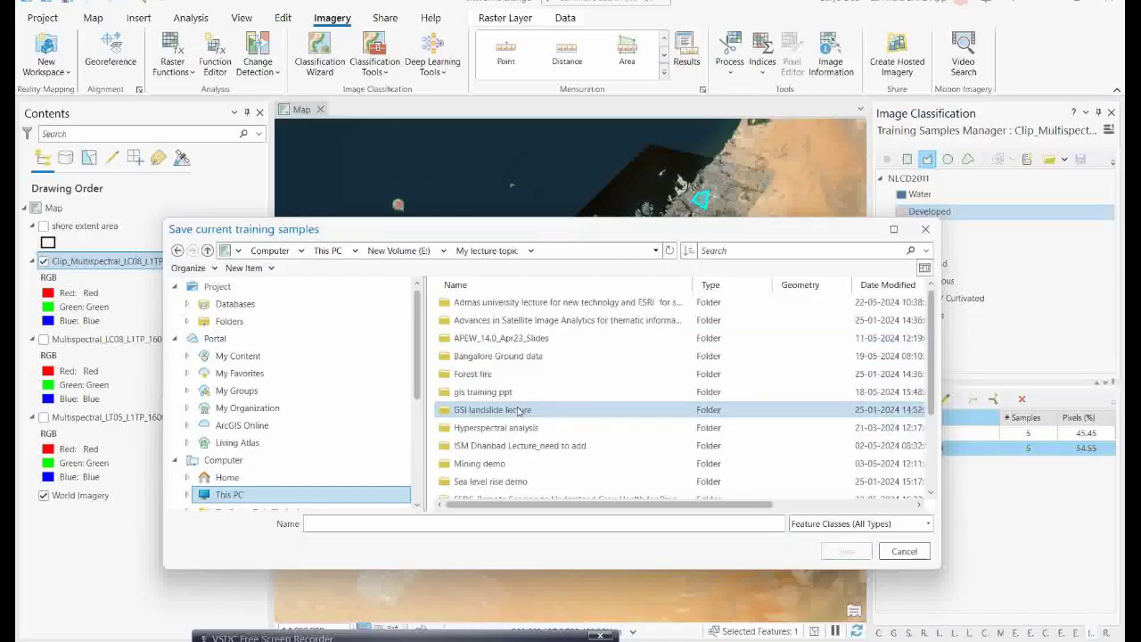
{"action": "left_click", "coordinate": [481, 465]}
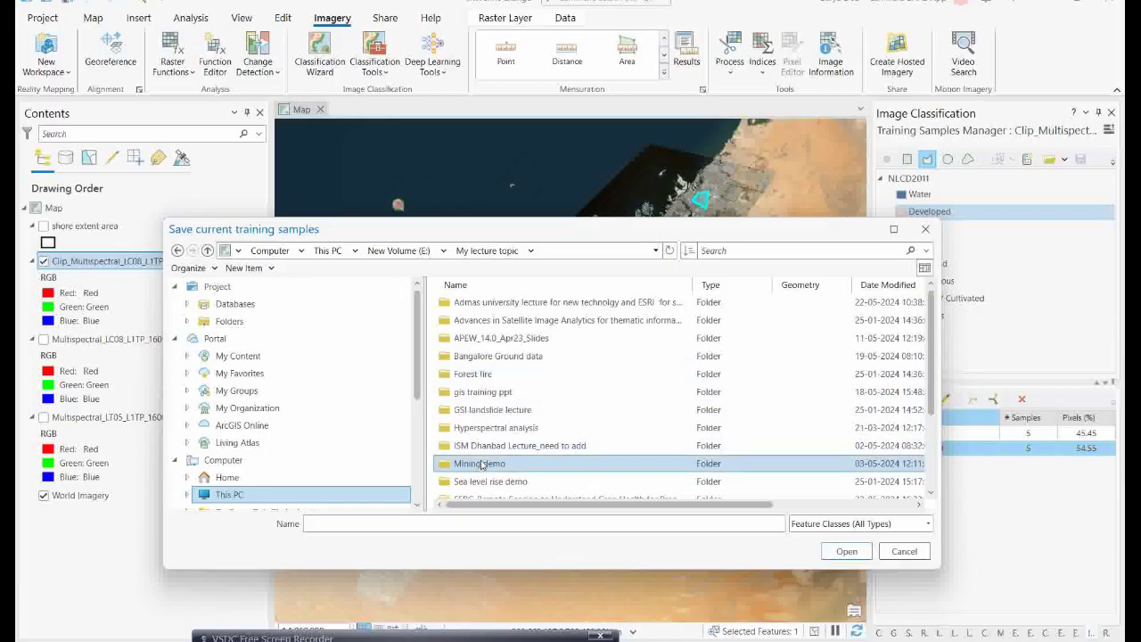
{"action": "scroll", "coordinate": [481, 466], "scroll_direction": "down", "scroll_amount": 1}
{"action": "scroll", "coordinate": [483, 479], "scroll_direction": "down", "scroll_amount": 1}
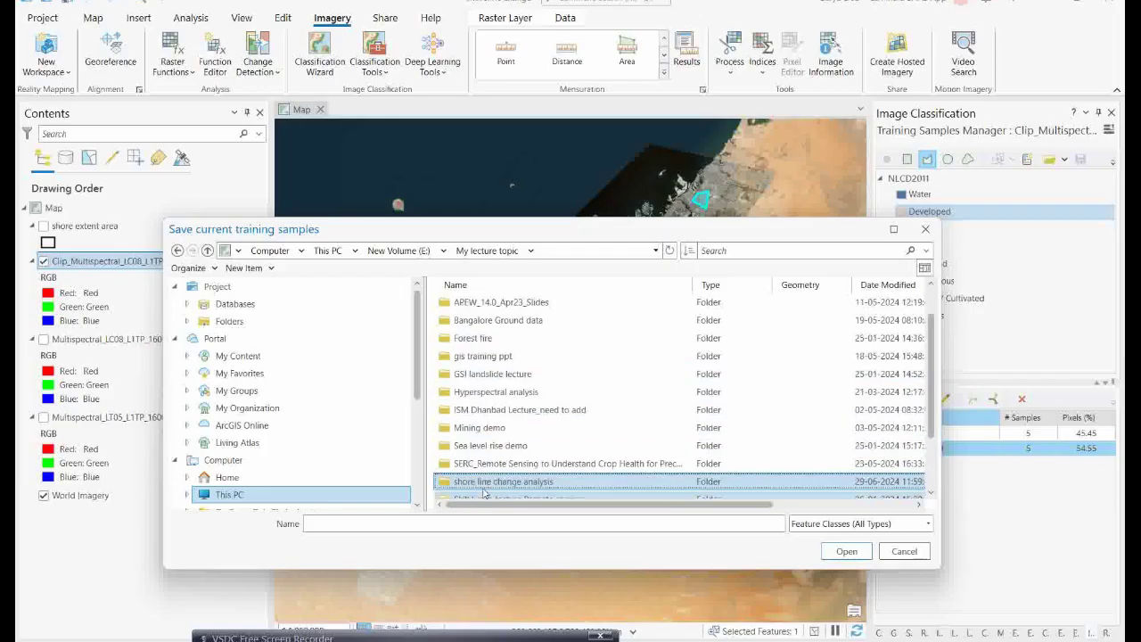
{"action": "left_click", "coordinate": [487, 486]}
{"action": "double_click", "coordinate": [486, 484]}
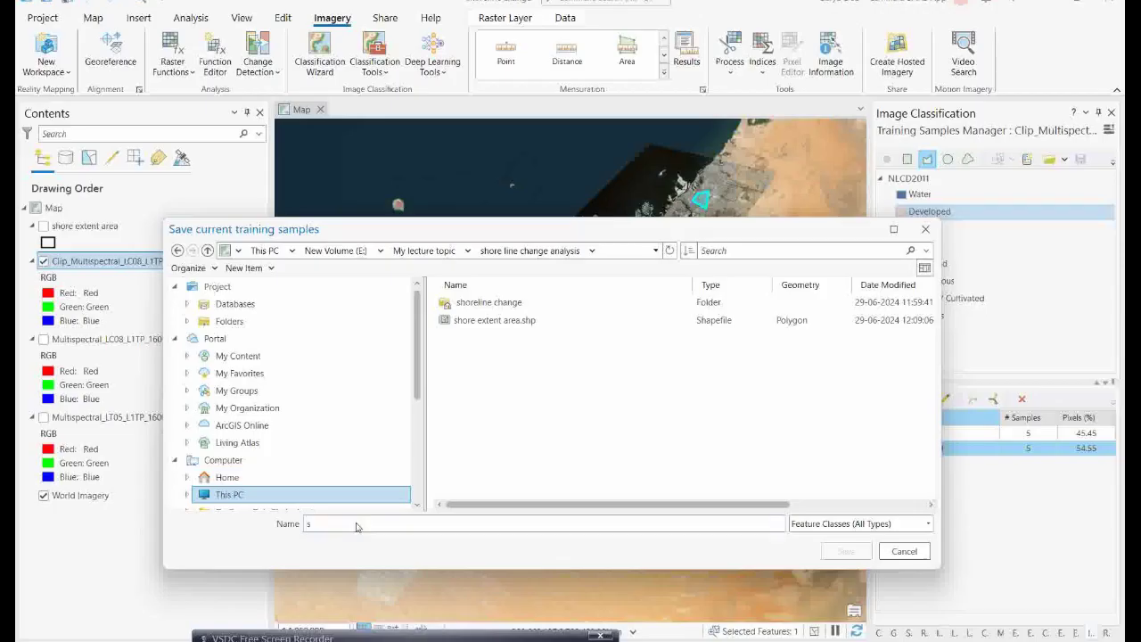
{"action": "type", "text": "sho"}
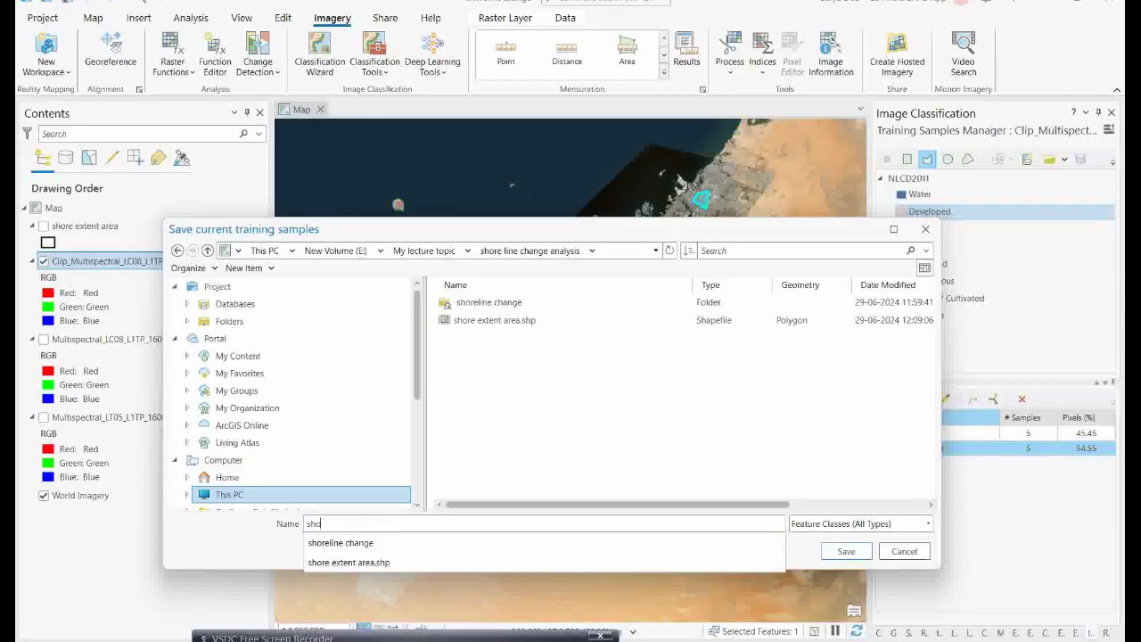
{"action": "type", "text": "resignature"}
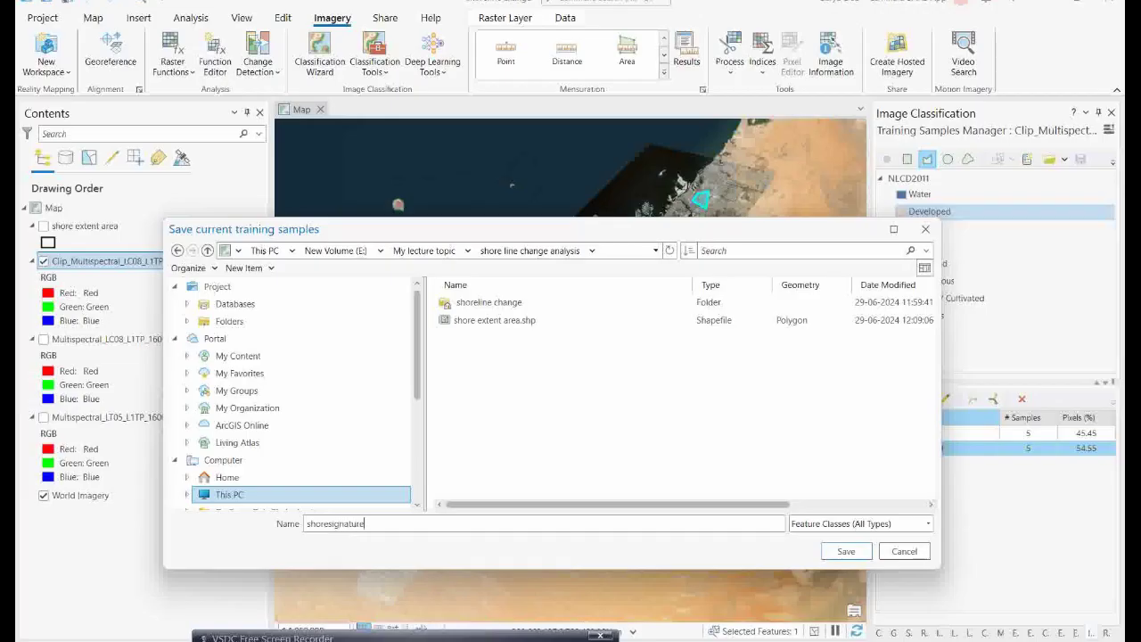
{"action": "left_click", "coordinate": [846, 551]}
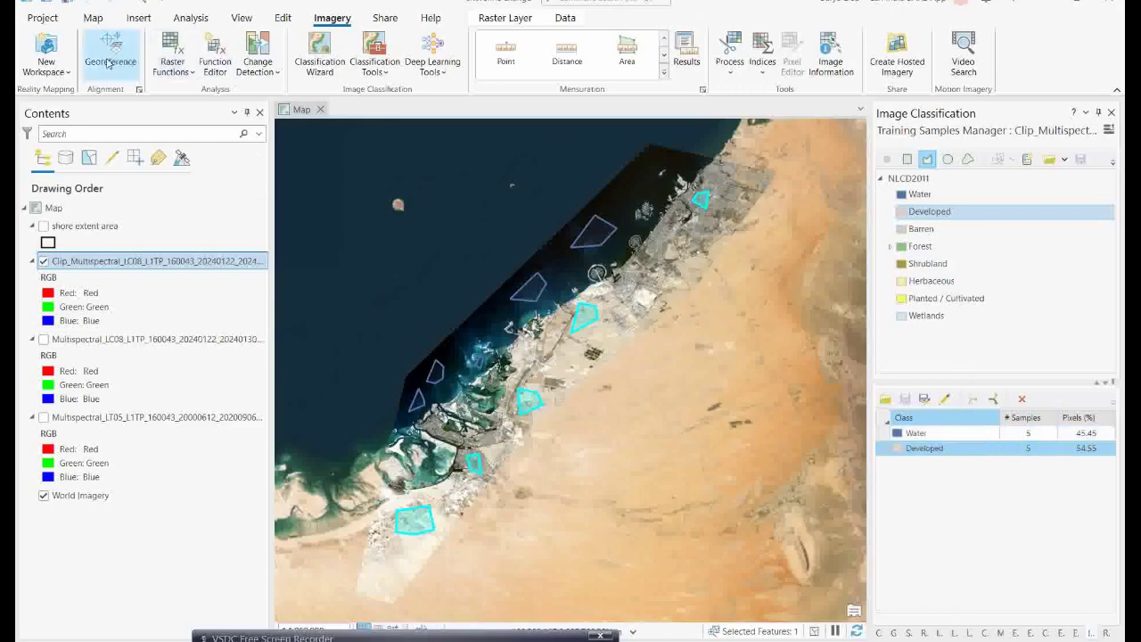
Run a Support Vector Machine classification on the clipped 2024 raster using shoresignature.shp from "My lecture topic\shore line change analysis" on E: as training samples.
{"action": "left_click", "coordinate": [377, 76]}
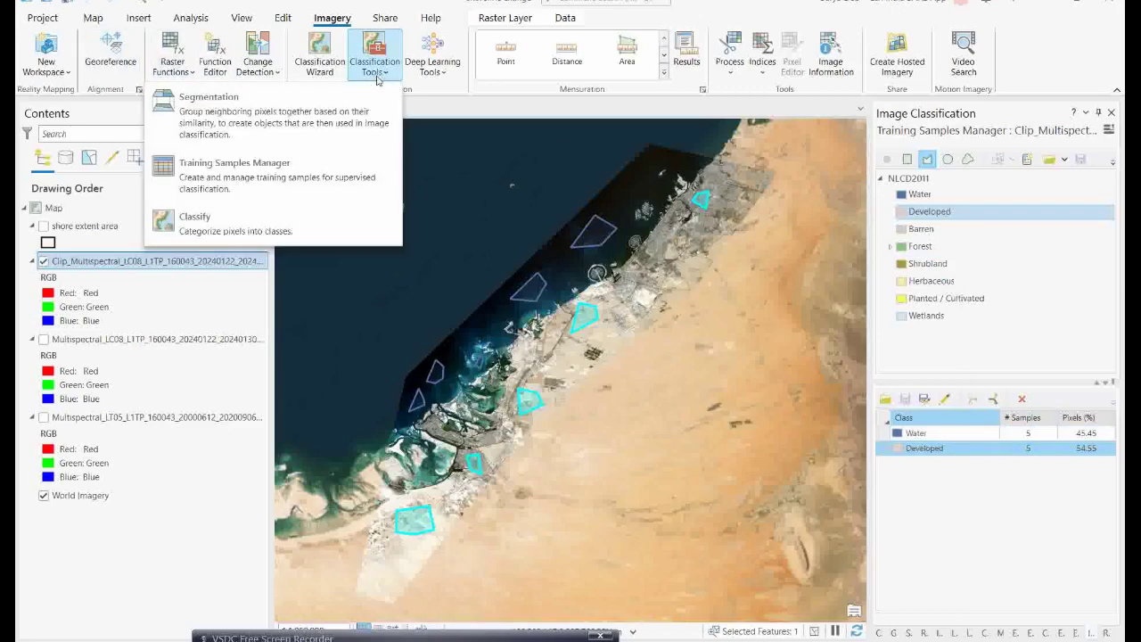
{"action": "left_click", "coordinate": [232, 227]}
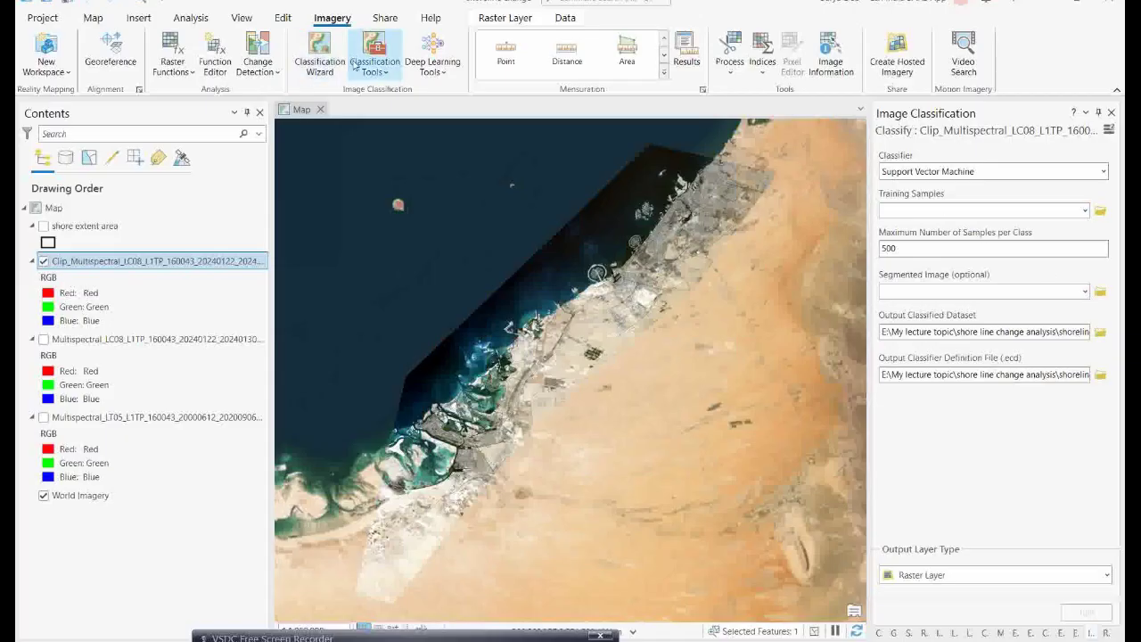
{"action": "left_click", "coordinate": [386, 78]}
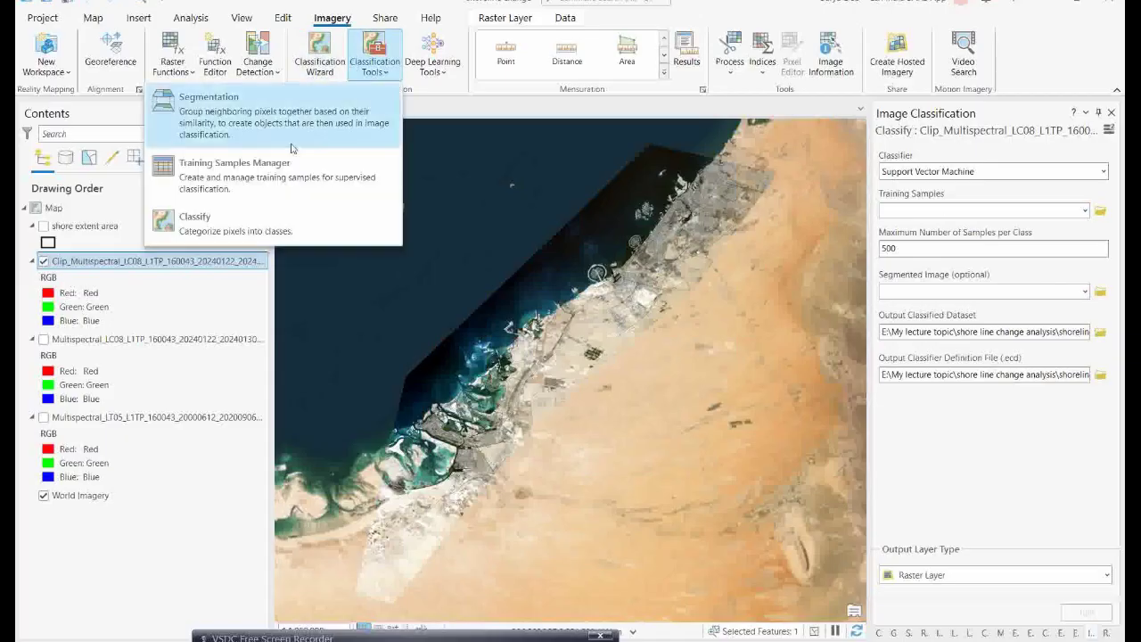
{"action": "left_click", "coordinate": [230, 229]}
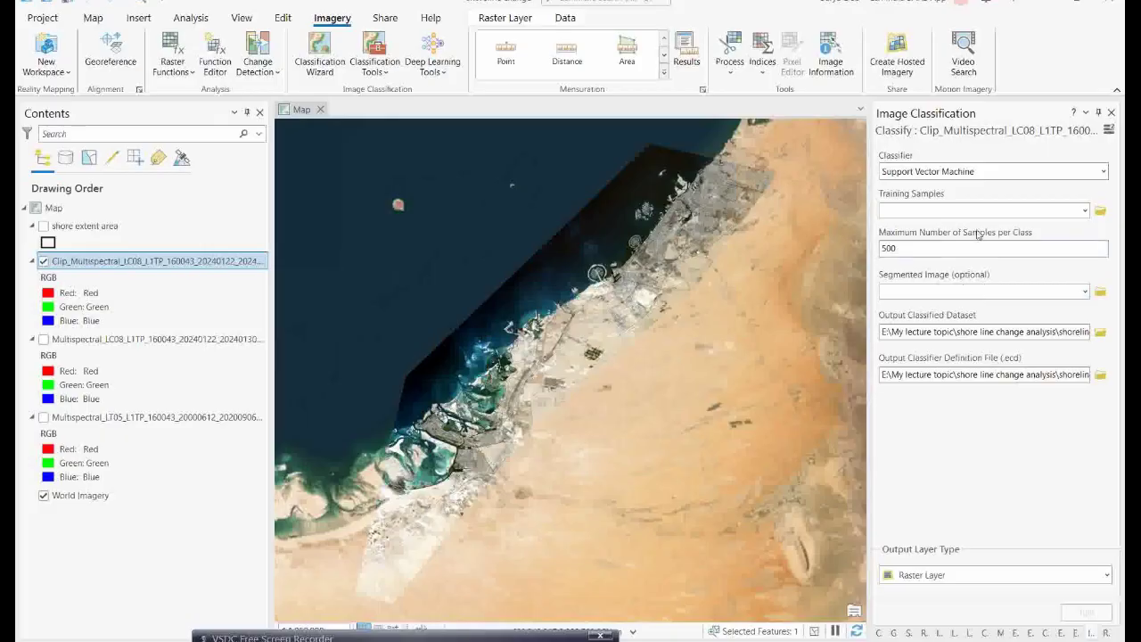
{"action": "left_click", "coordinate": [1102, 211]}
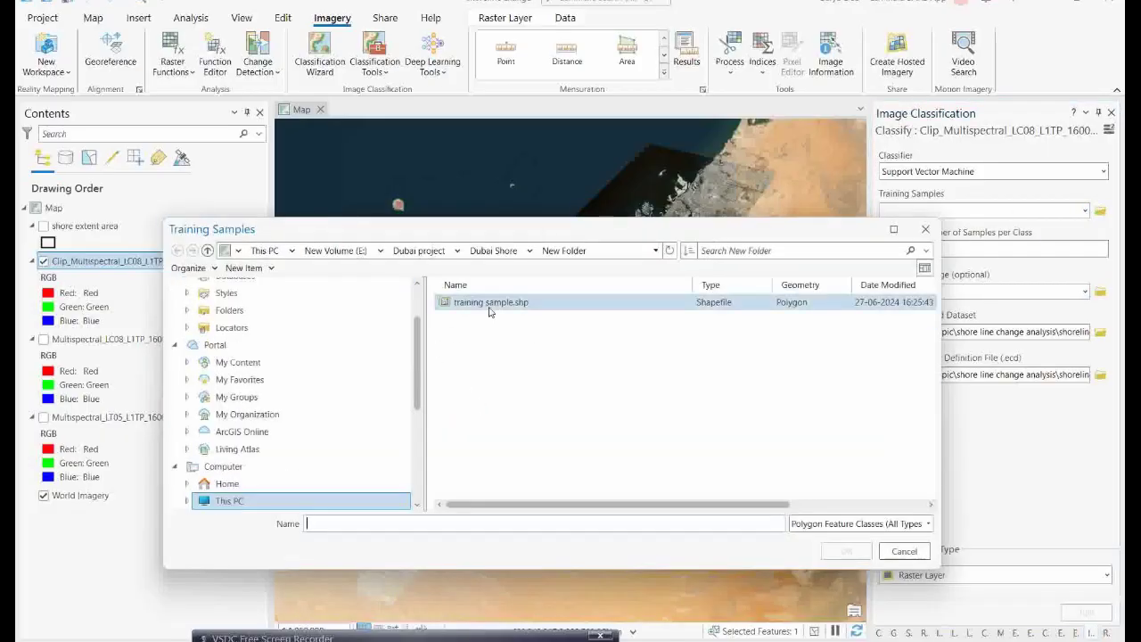
{"action": "left_click", "coordinate": [230, 502]}
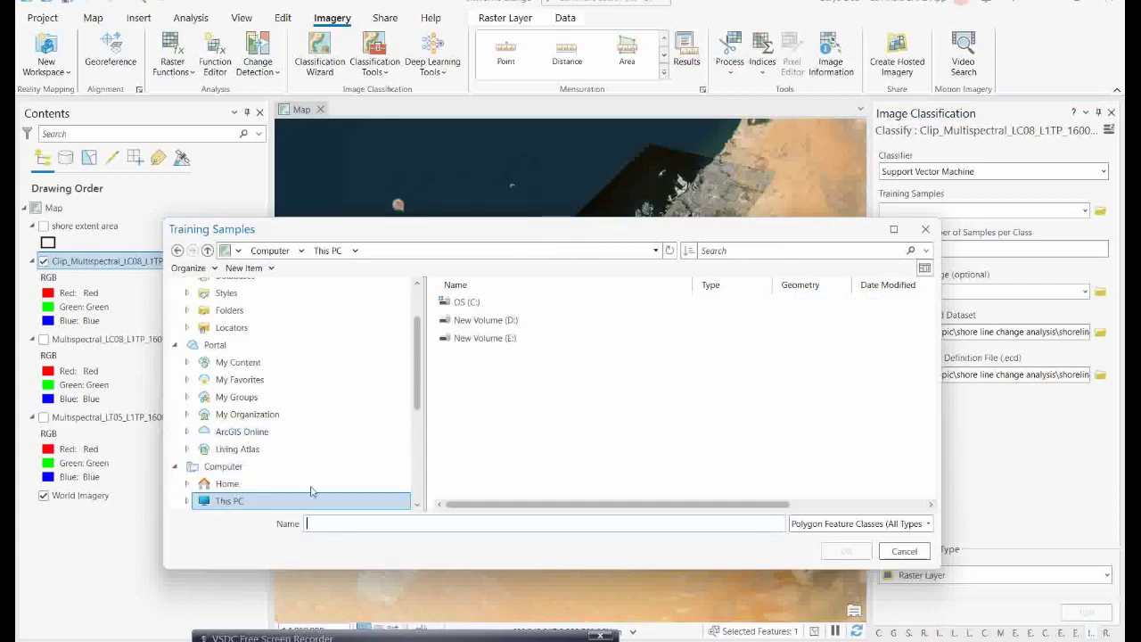
{"action": "double_click", "coordinate": [486, 338]}
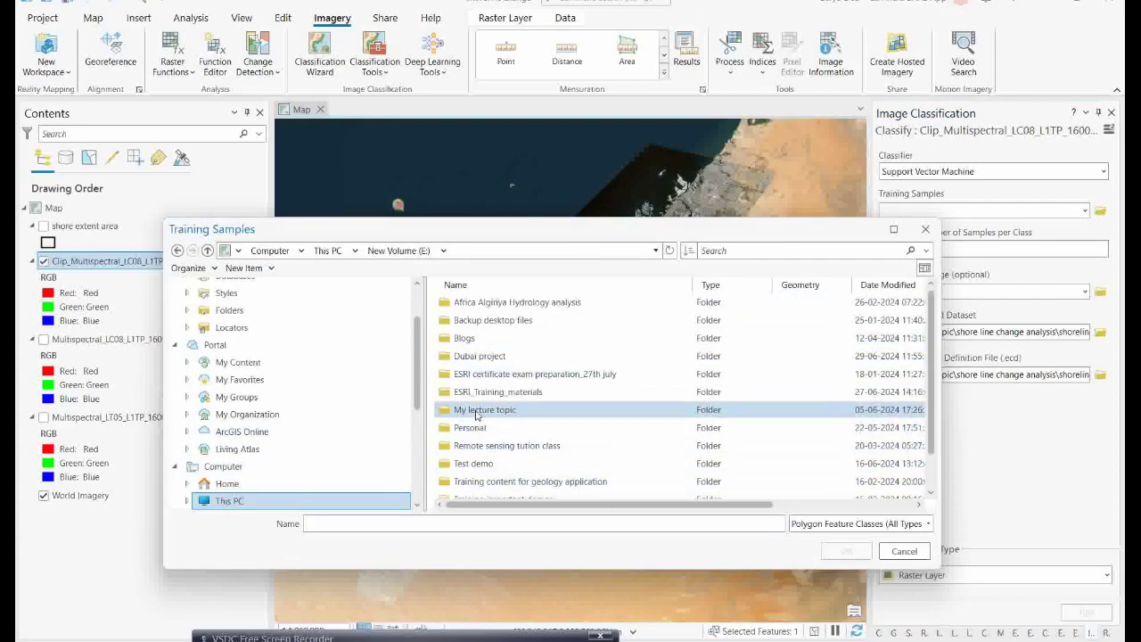
{"action": "double_click", "coordinate": [477, 410]}
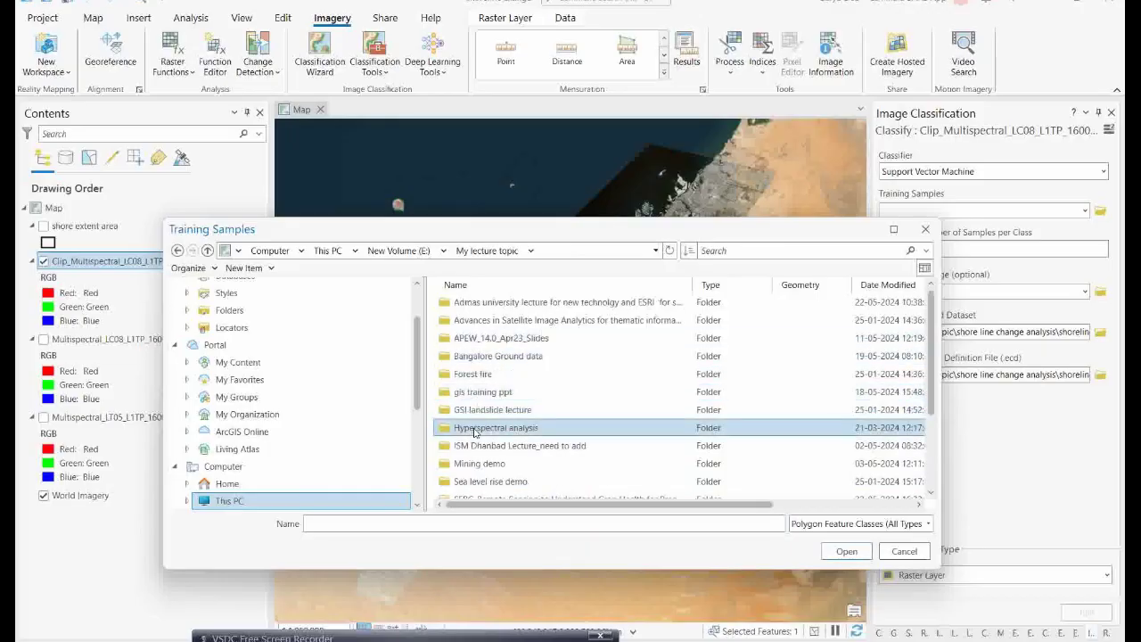
{"action": "scroll", "coordinate": [472, 446], "scroll_direction": "down", "scroll_amount": 2}
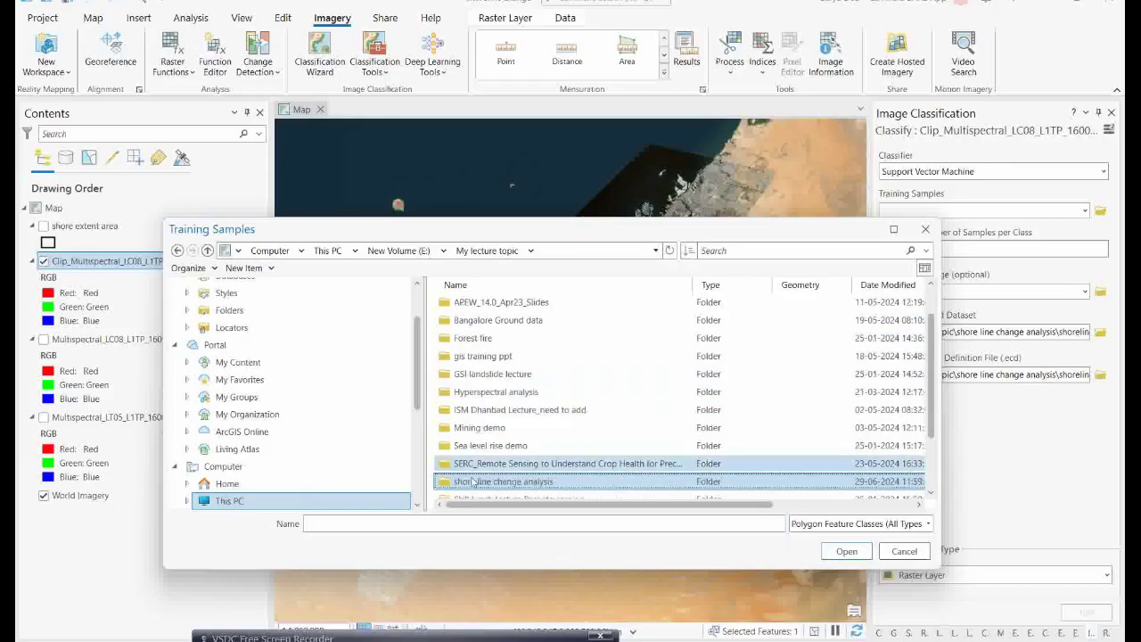
{"action": "double_click", "coordinate": [471, 489]}
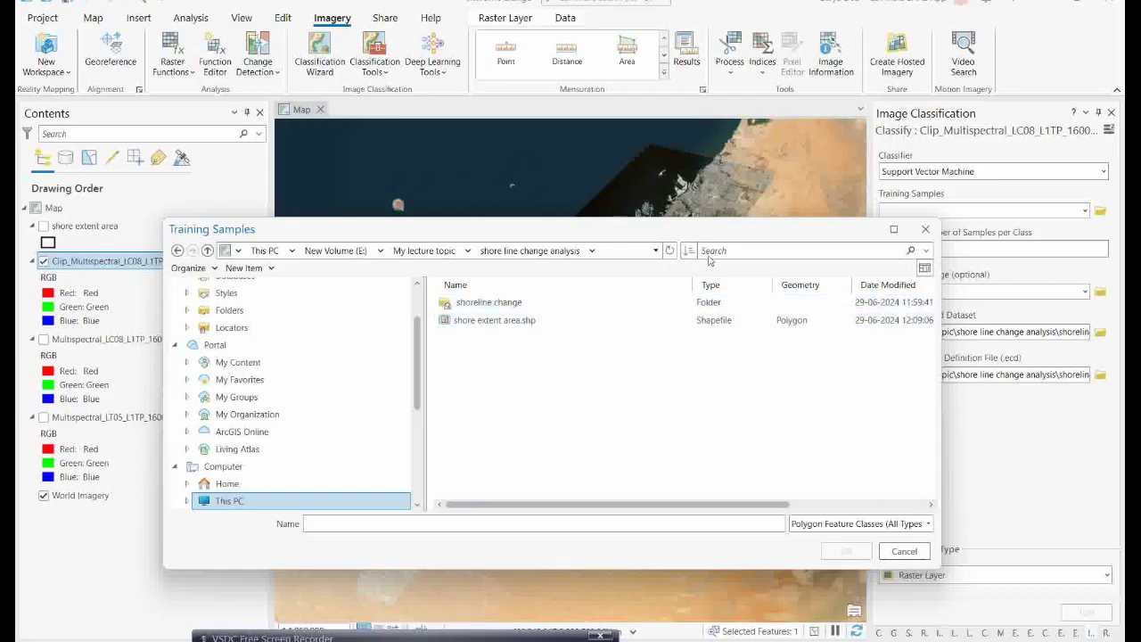
{"action": "left_click", "coordinate": [670, 254]}
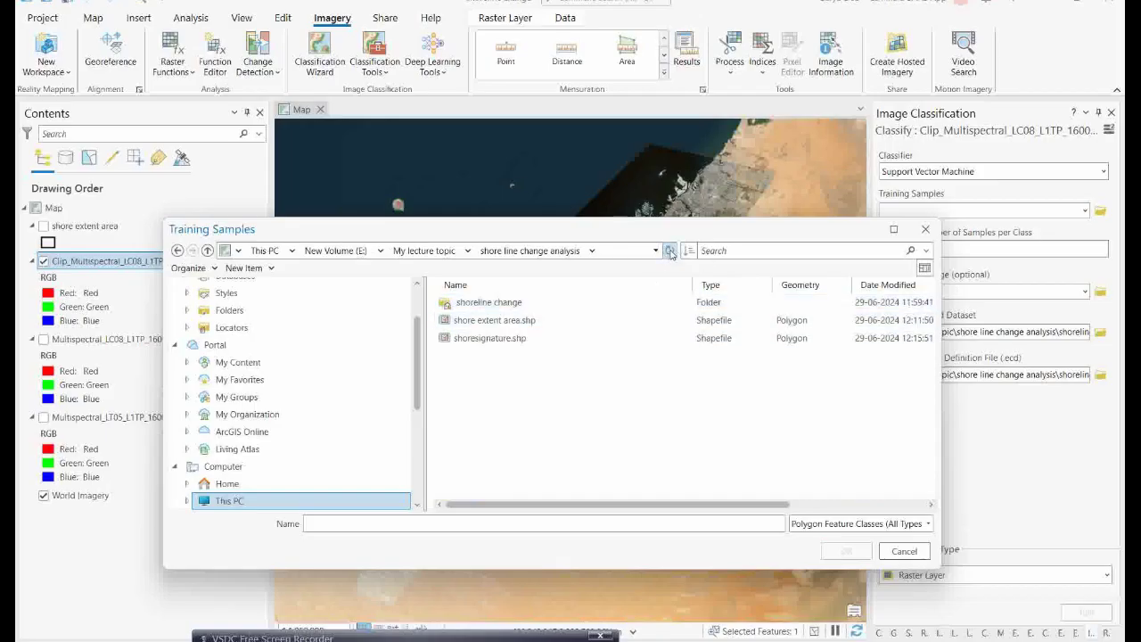
{"action": "left_click", "coordinate": [486, 344]}
{"action": "left_click", "coordinate": [842, 551]}
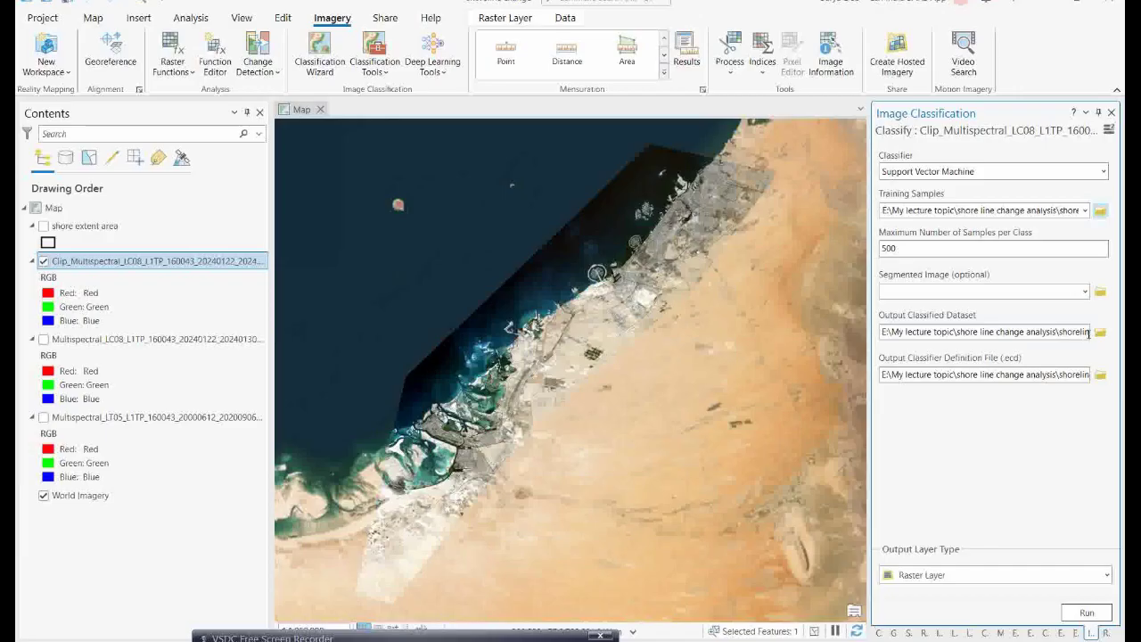
{"action": "left_click", "coordinate": [1086, 614]}
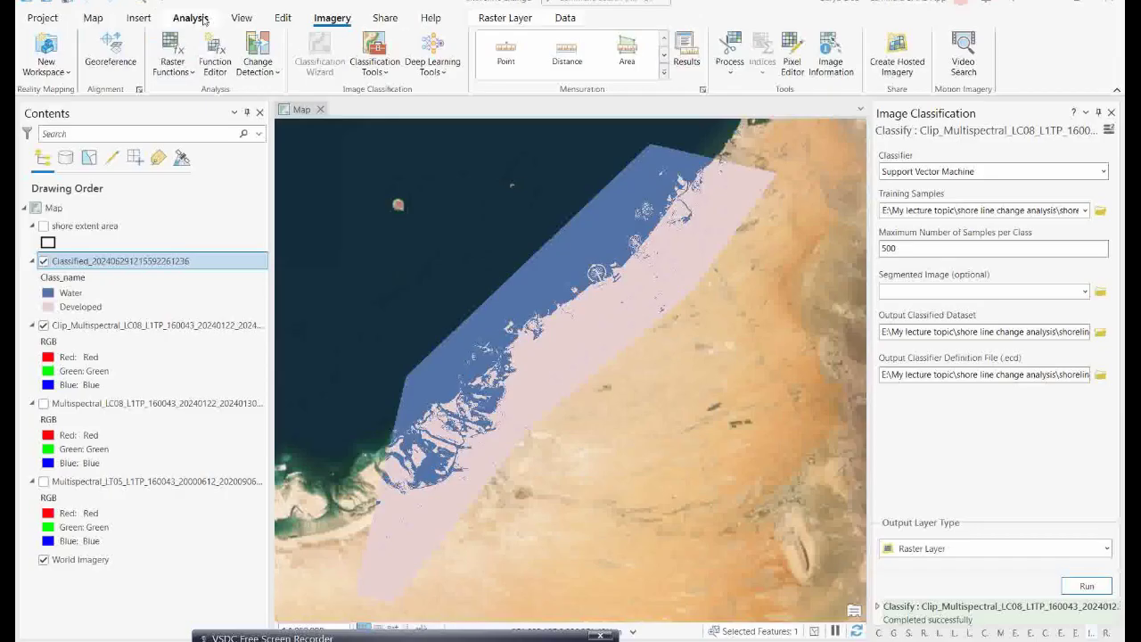
Convert the classified 2024 raster to simplified polygons with the Raster to Polygon tool, using the Value field.
{"action": "left_click", "coordinate": [201, 19]}
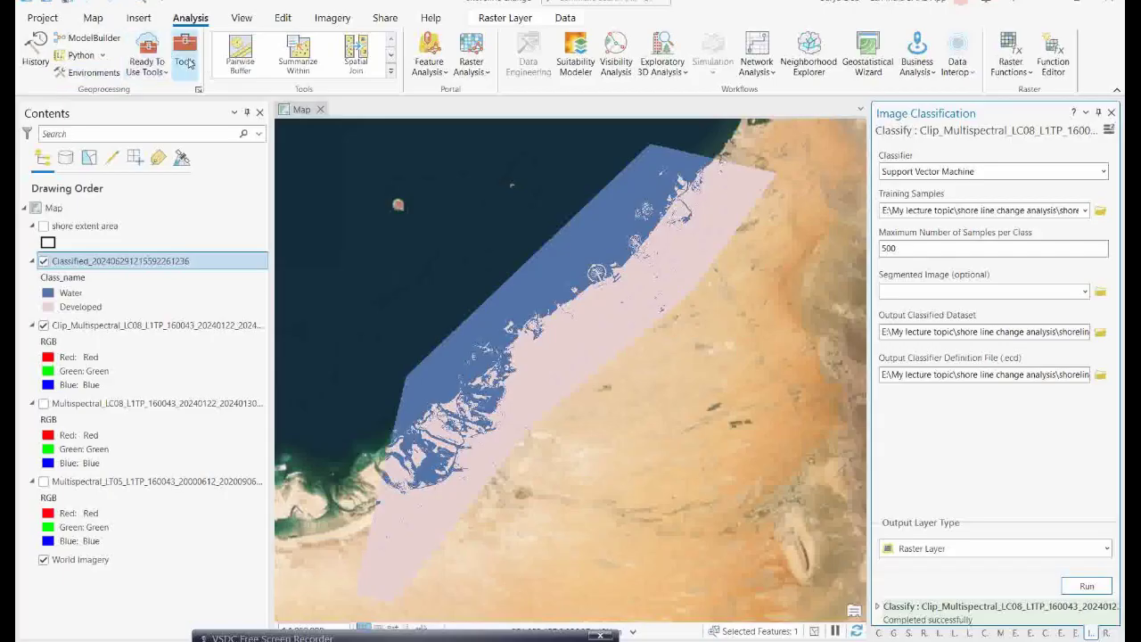
{"action": "left_click", "coordinate": [185, 60]}
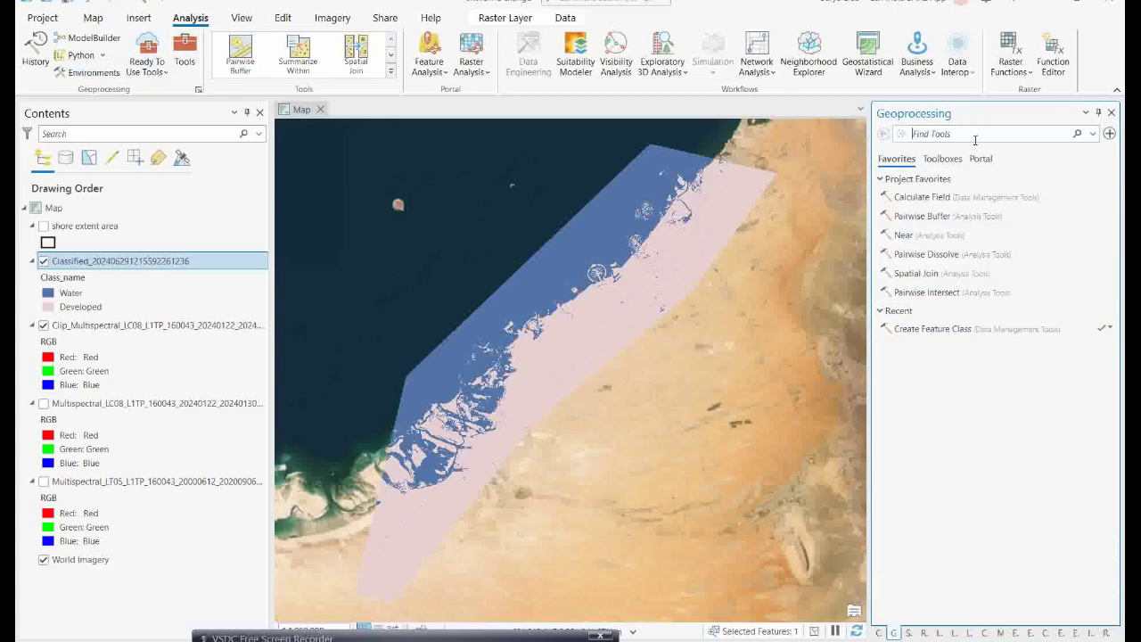
{"action": "type", "text": "raste"}
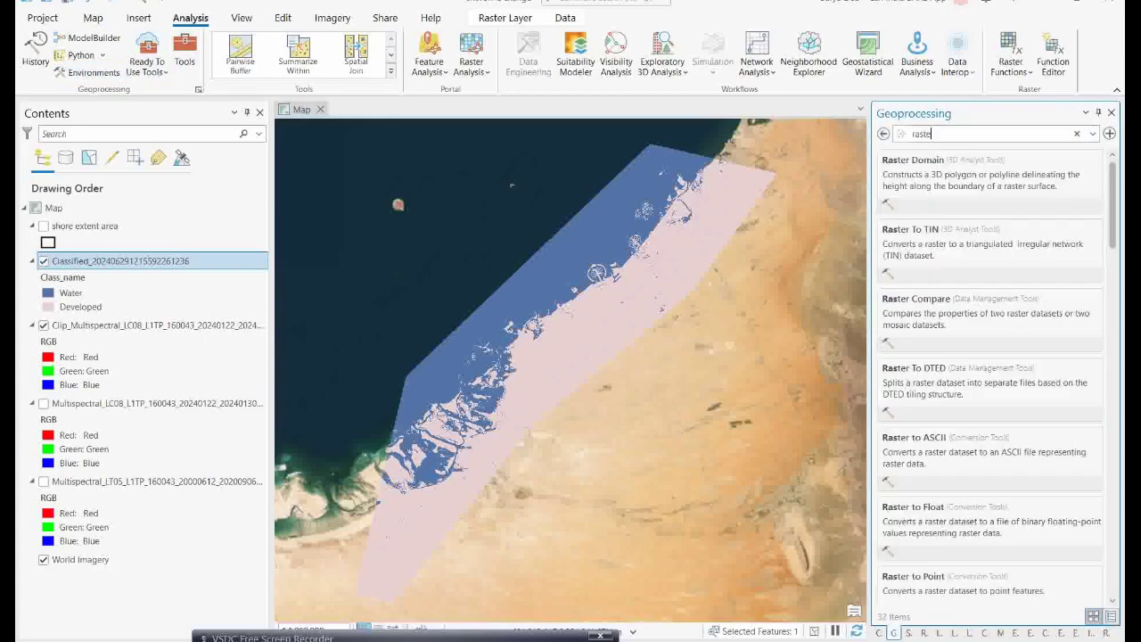
{"action": "type", "text": "r to poly"}
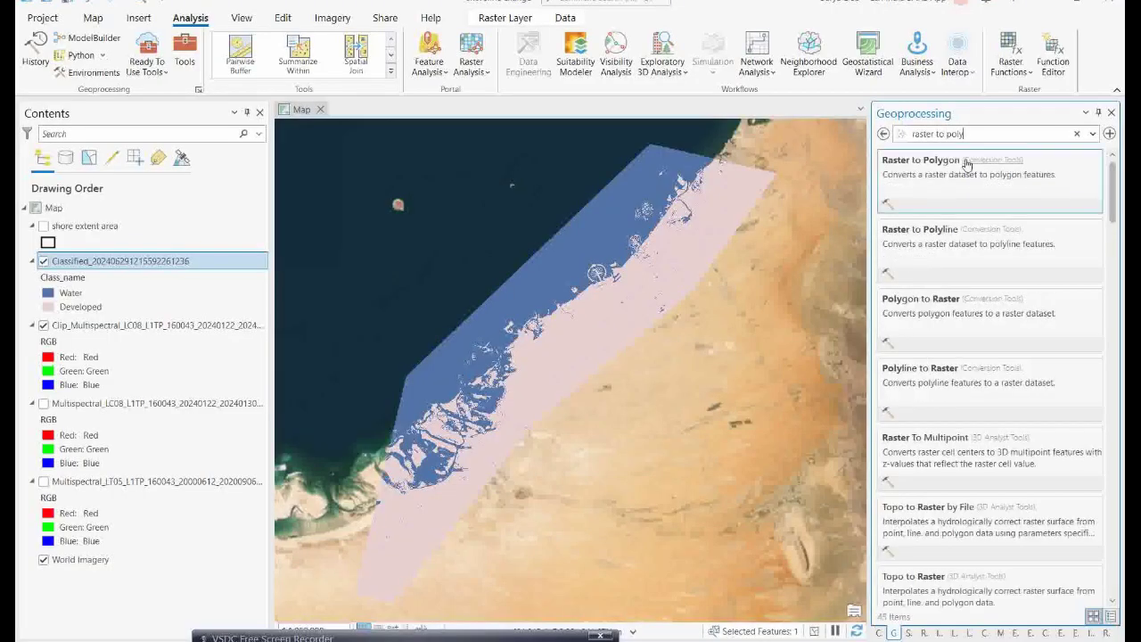
{"action": "left_click", "coordinate": [951, 186]}
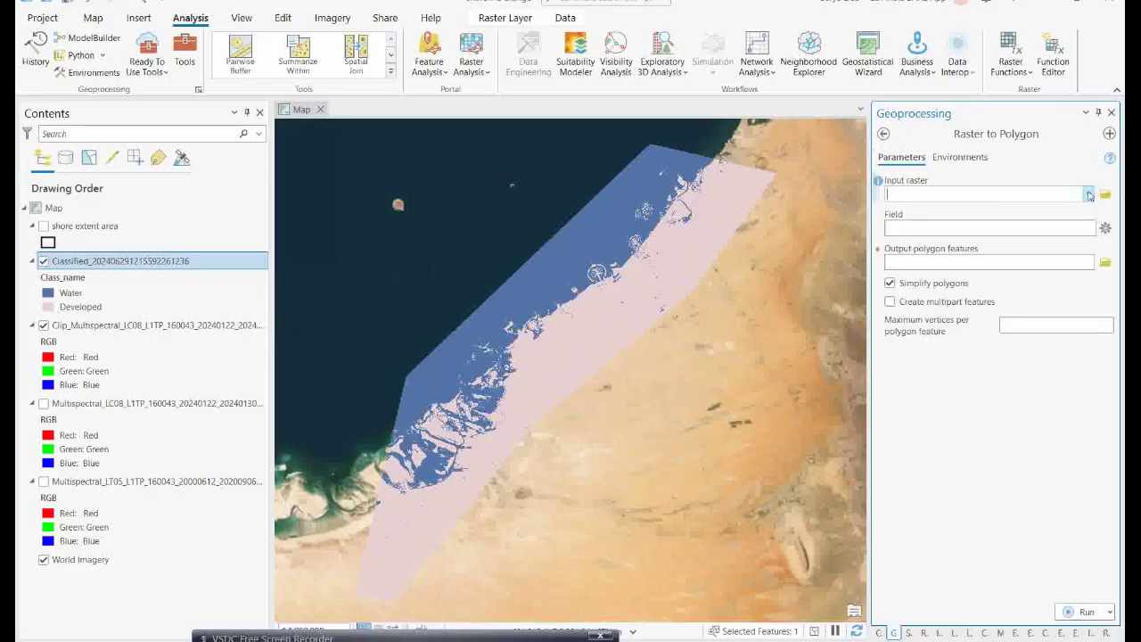
{"action": "left_click", "coordinate": [1088, 194]}
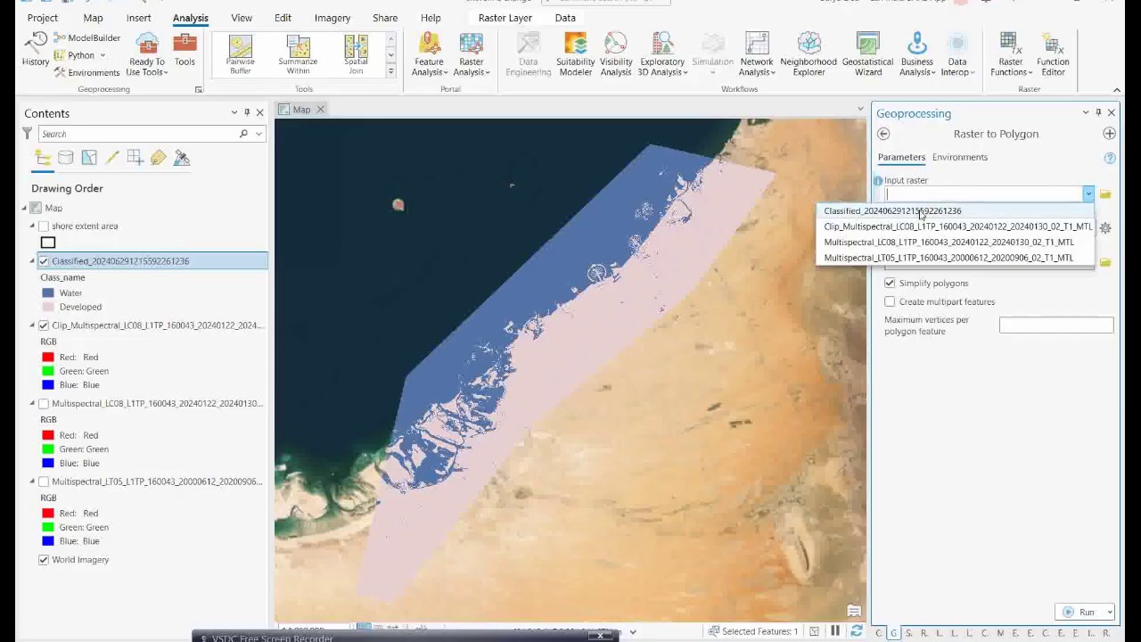
{"action": "left_click", "coordinate": [920, 211]}
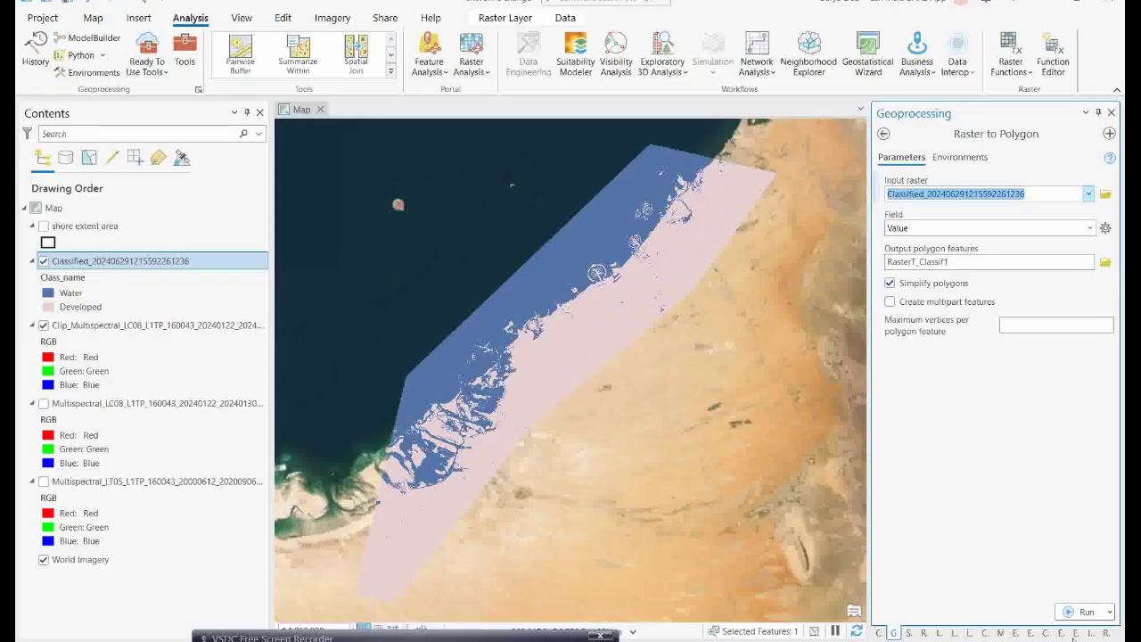
{"action": "left_click", "coordinate": [1070, 611]}
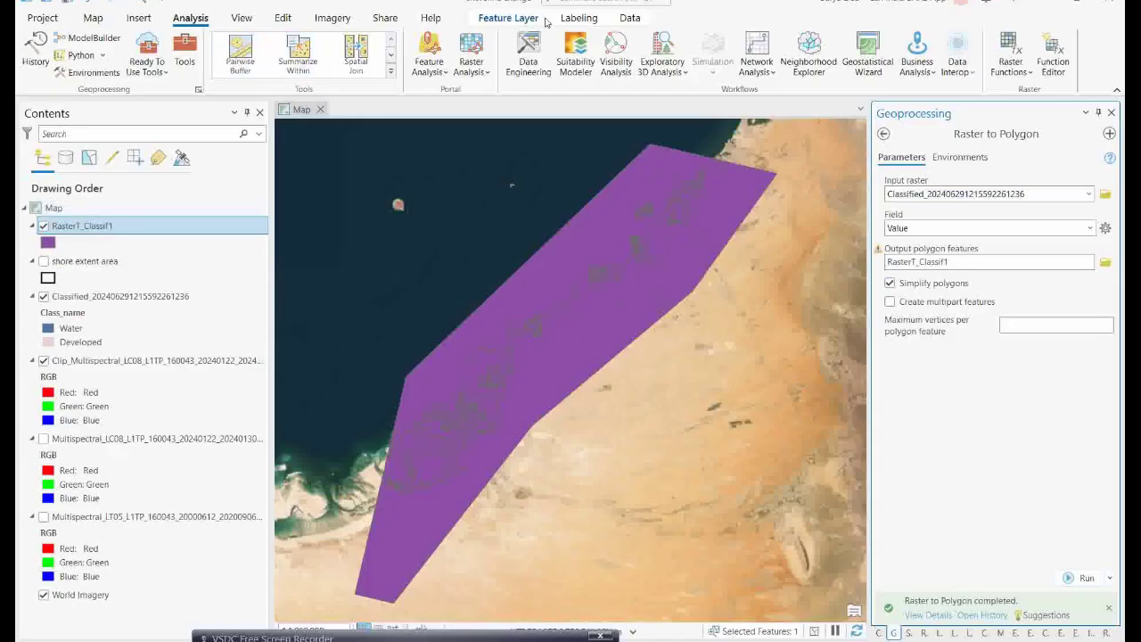
Select the large water polygon in the converted layer and export it as "Shoreline_2024" to the "shore line change analysis" folder.
{"action": "left_click", "coordinate": [94, 18]}
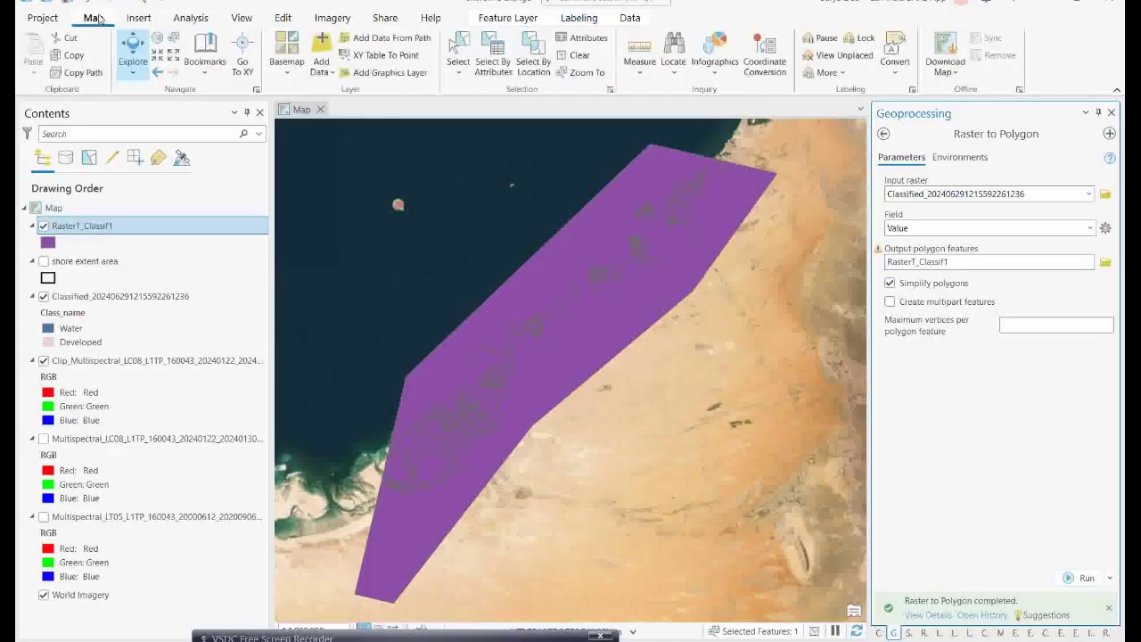
{"action": "left_click", "coordinate": [458, 49]}
{"action": "left_click", "coordinate": [571, 266]}
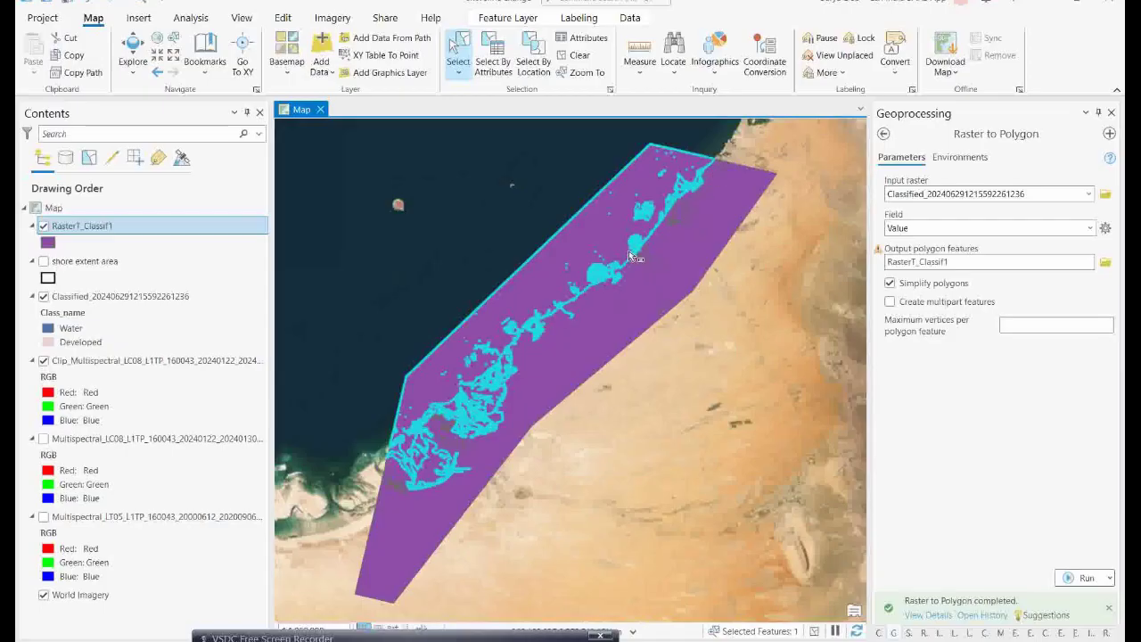
{"action": "right_click", "coordinate": [102, 229]}
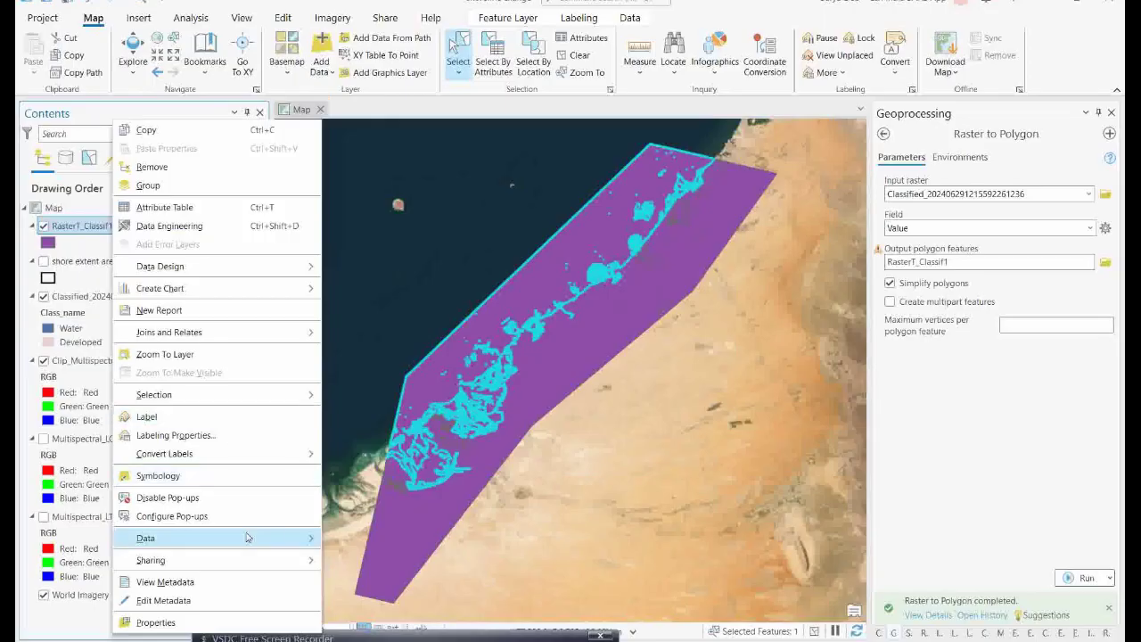
{"action": "mouse_move", "coordinate": [287, 539]}
{"action": "left_click", "coordinate": [366, 540]}
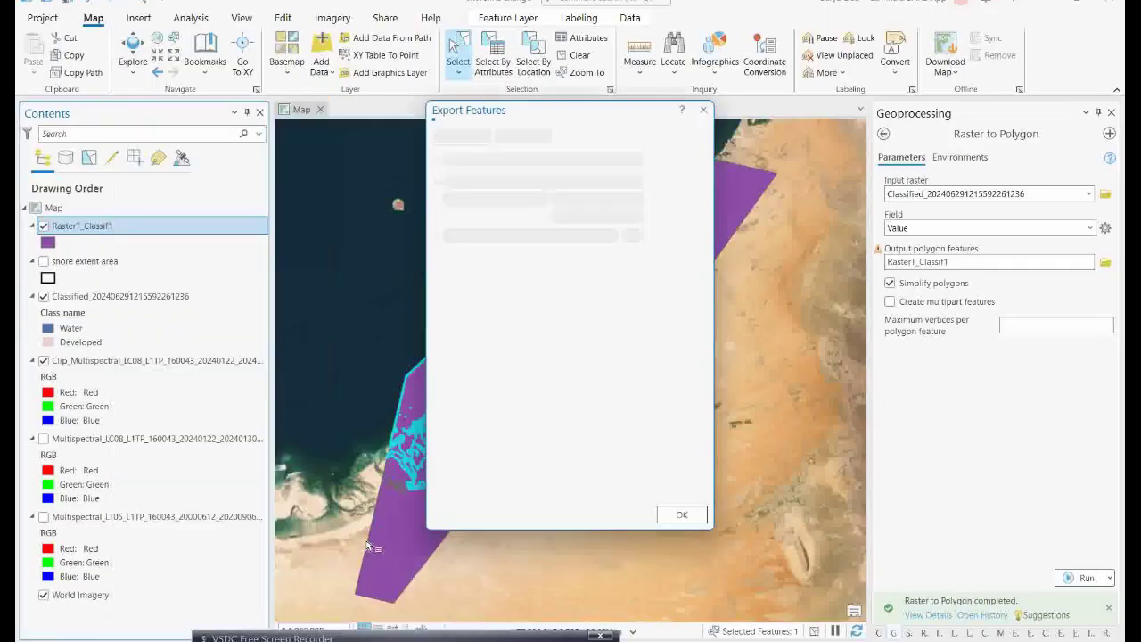
{"action": "left_click", "coordinate": [699, 221]}
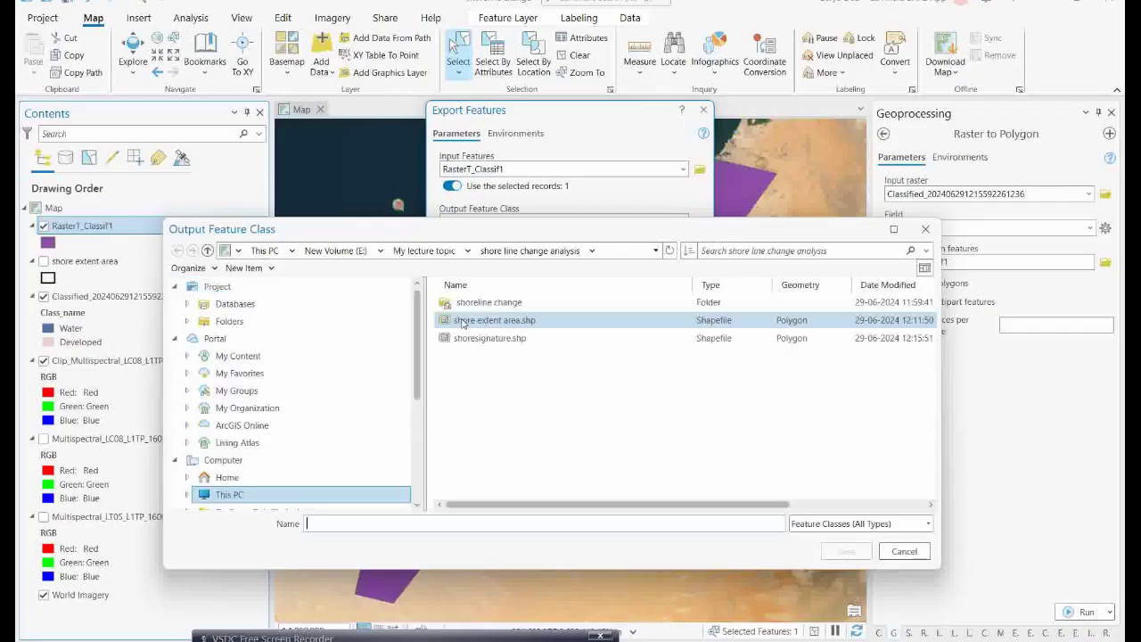
{"action": "left_click", "coordinate": [442, 524]}
{"action": "type", "text": "Shore"}
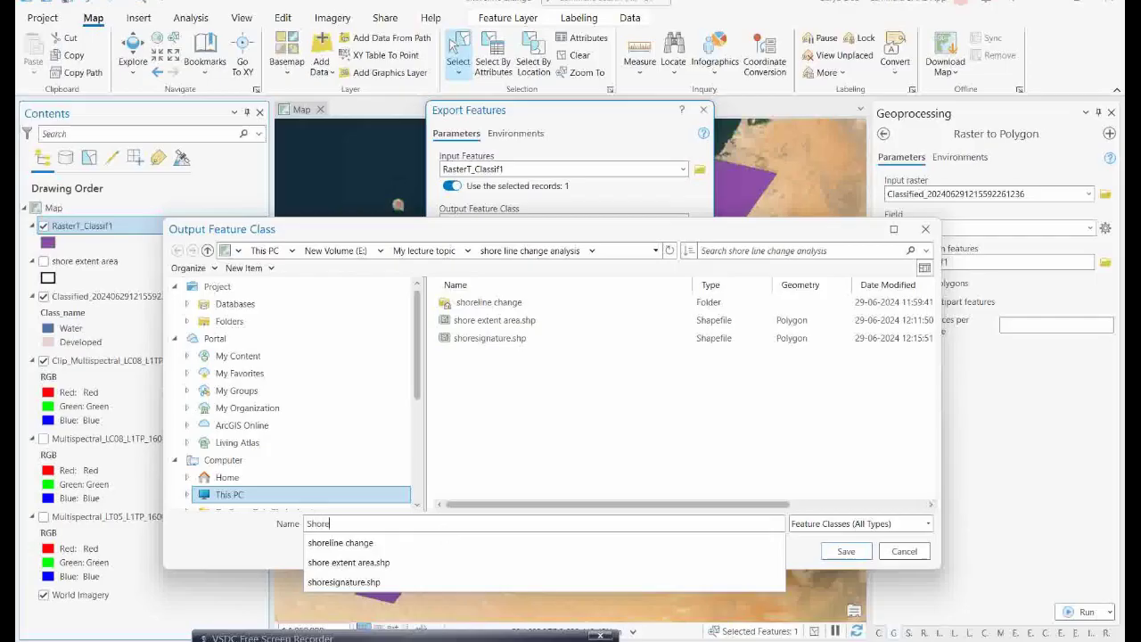
{"action": "type", "text": "line_2024"}
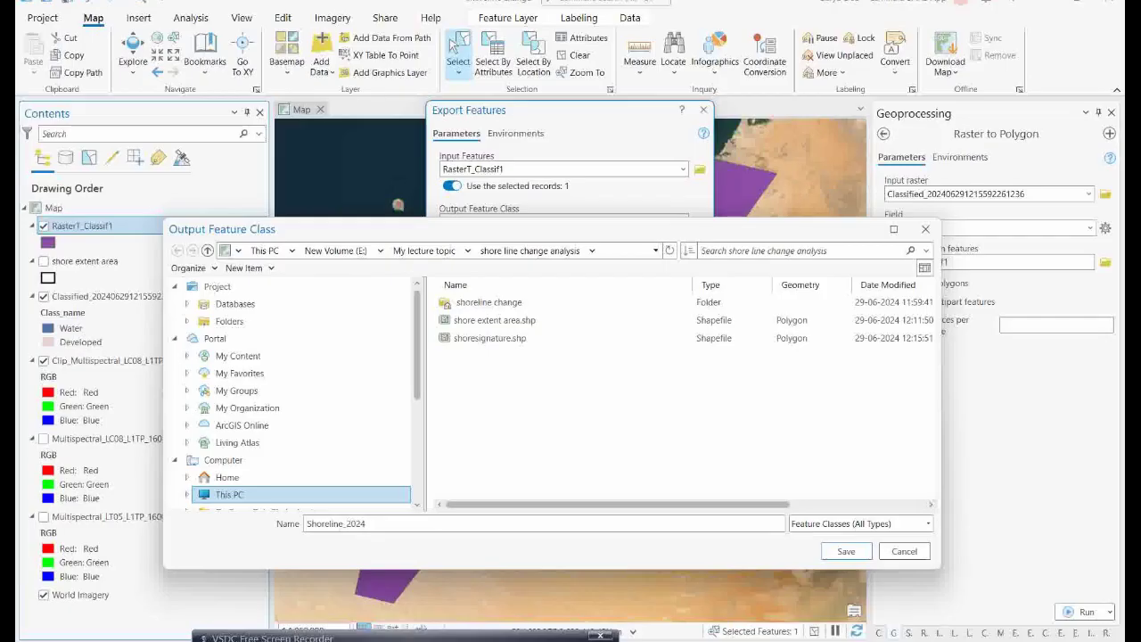
{"action": "left_click", "coordinate": [848, 552]}
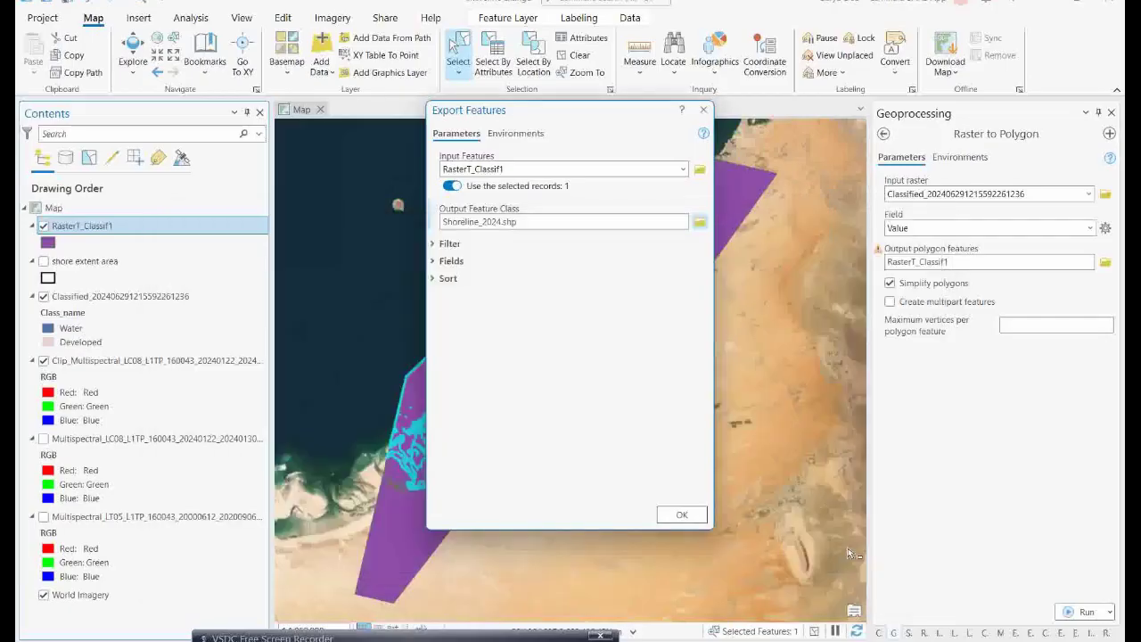
{"action": "left_click", "coordinate": [674, 516]}
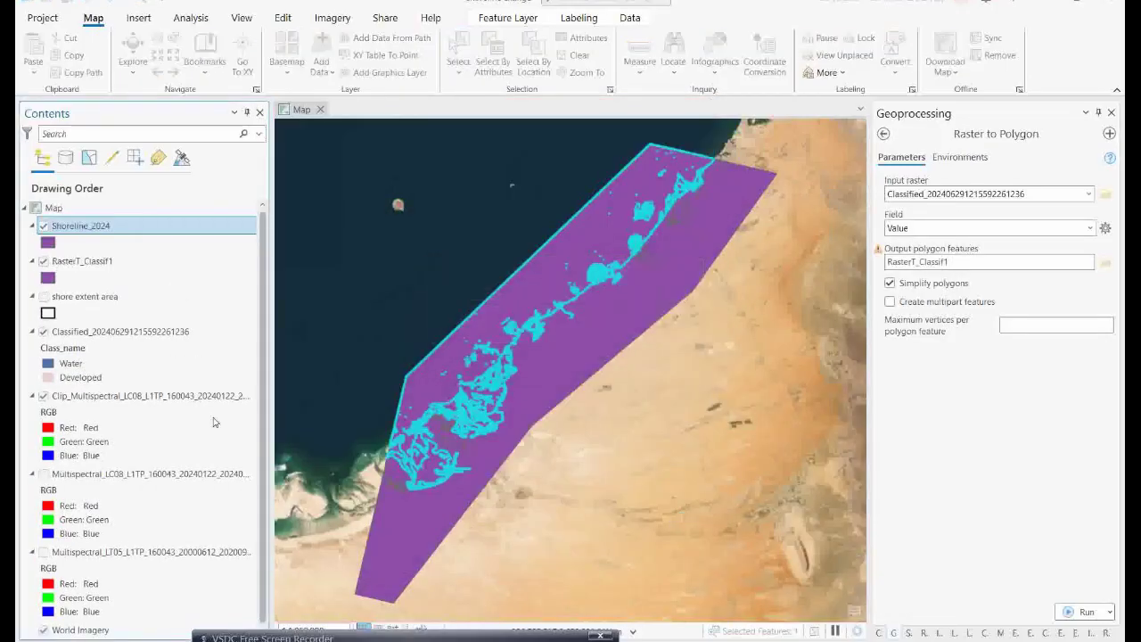
Hide the RasterT_Classif1 and classified raster layers, and symbolize Shoreline_2024 as an unfilled polygon with a 2 pt red outline.
{"action": "left_click", "coordinate": [43, 260]}
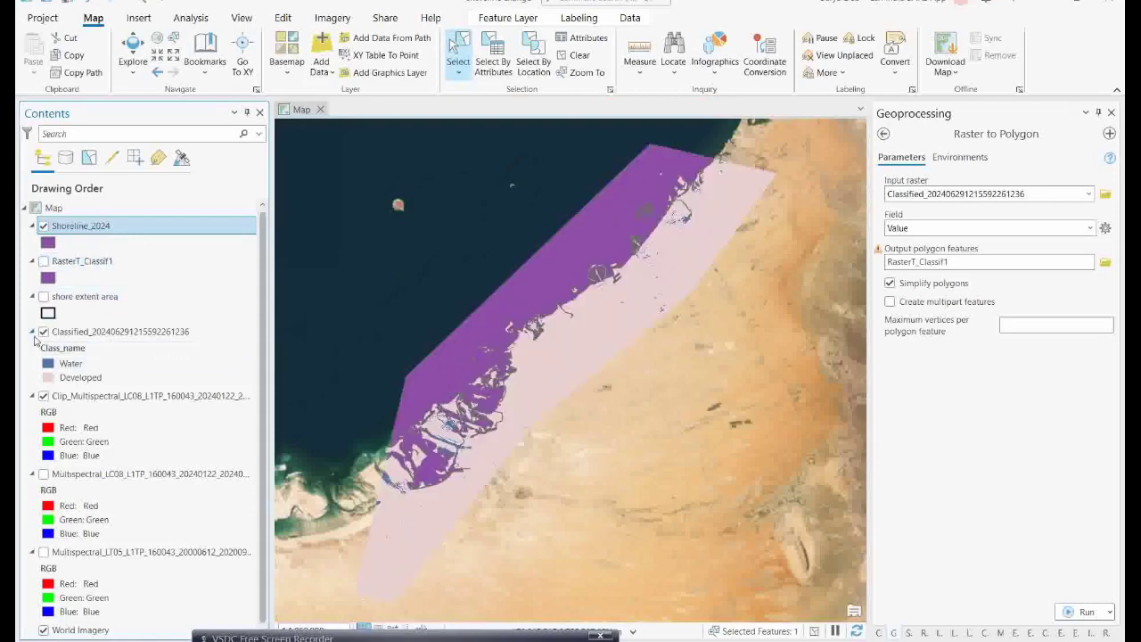
{"action": "left_click", "coordinate": [43, 333]}
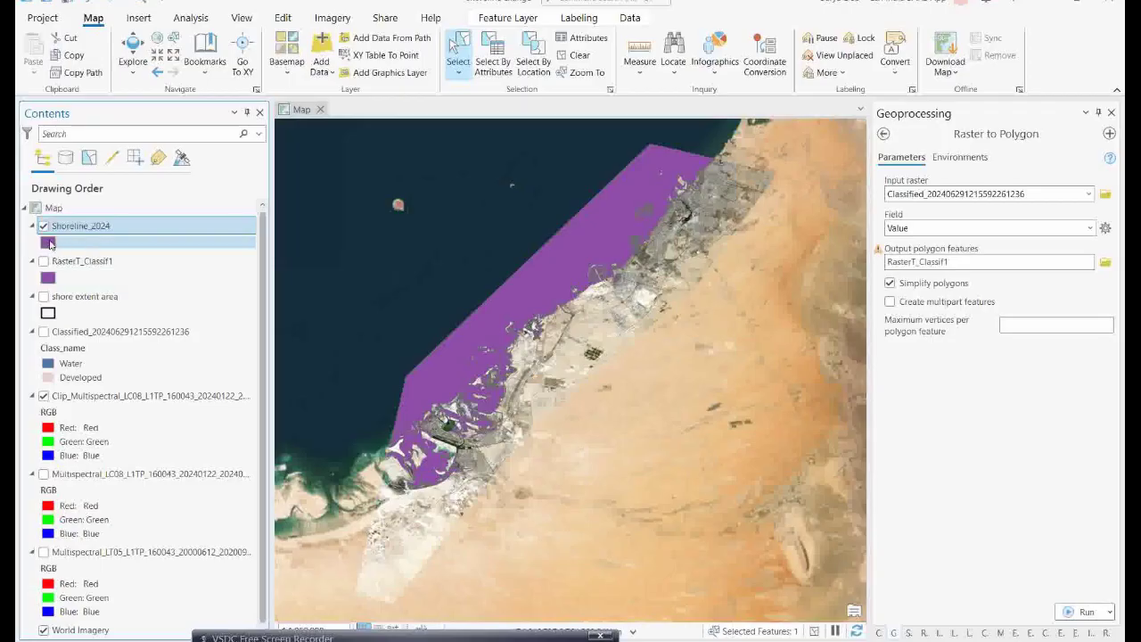
{"action": "left_click", "coordinate": [50, 243]}
{"action": "left_click", "coordinate": [958, 256]}
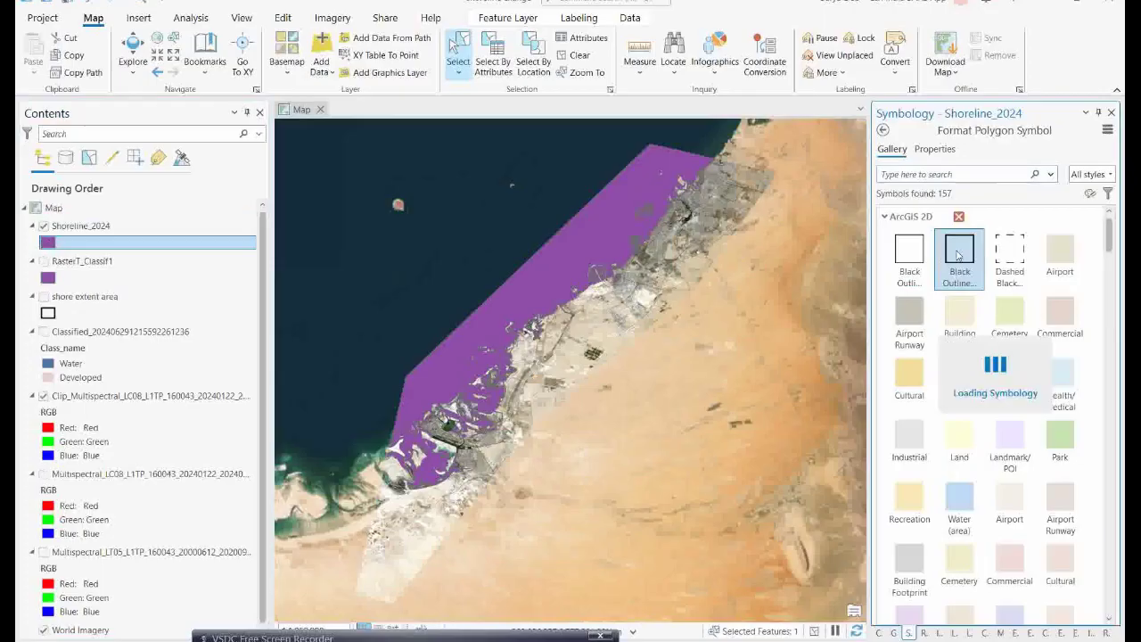
{"action": "left_click", "coordinate": [935, 149]}
{"action": "left_click", "coordinate": [1110, 243]}
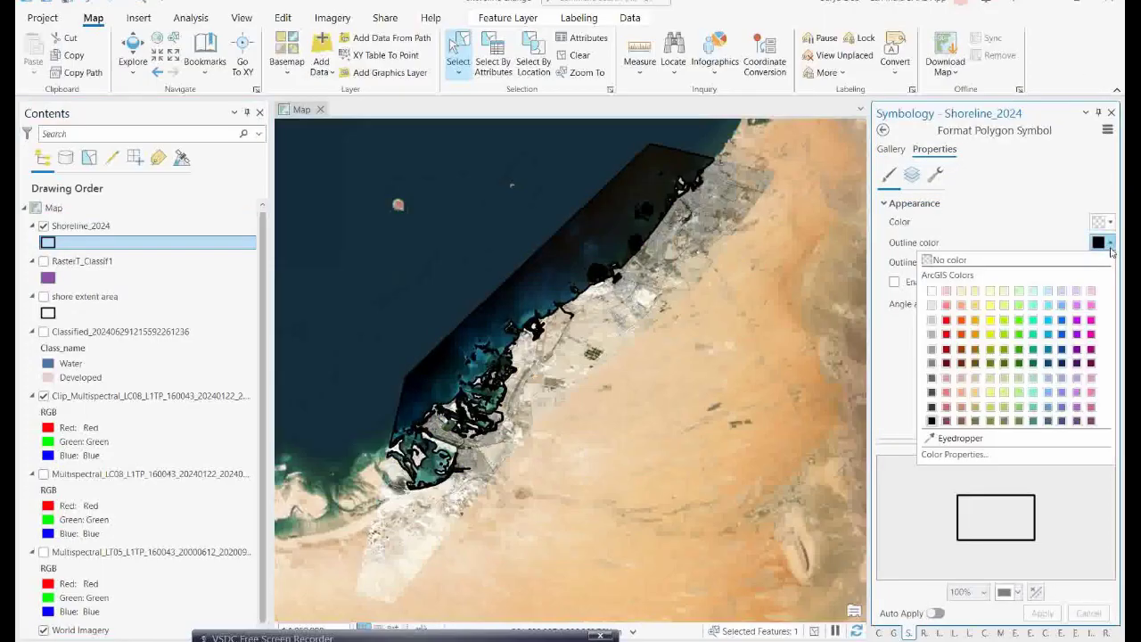
{"action": "left_click", "coordinate": [946, 322]}
{"action": "left_click", "coordinate": [1038, 614]}
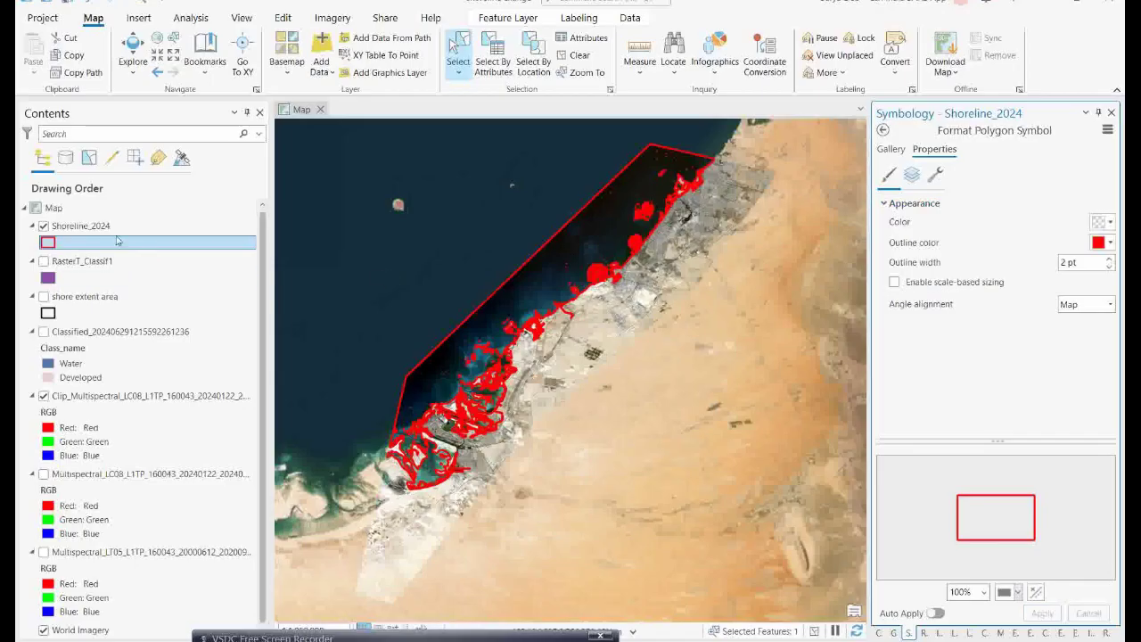
Hide Shoreline_2024 and the clipped 2024 raster, and show the 2000 LT05 multispectral raster with the shore extent area.
{"action": "left_click", "coordinate": [44, 226]}
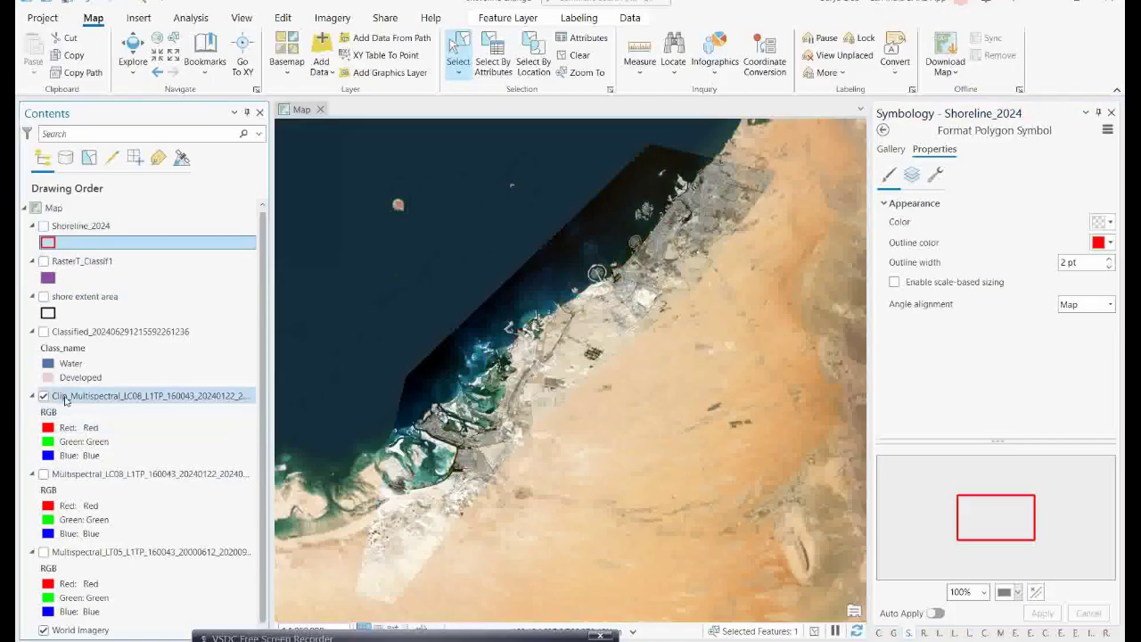
{"action": "left_click", "coordinate": [44, 397]}
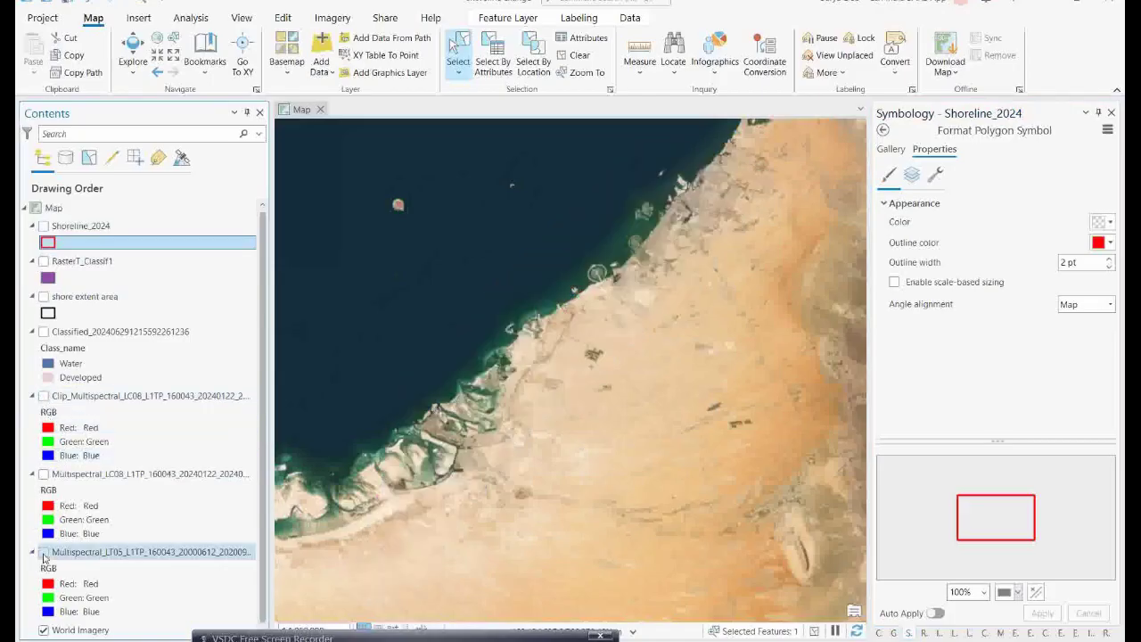
{"action": "left_click", "coordinate": [44, 552]}
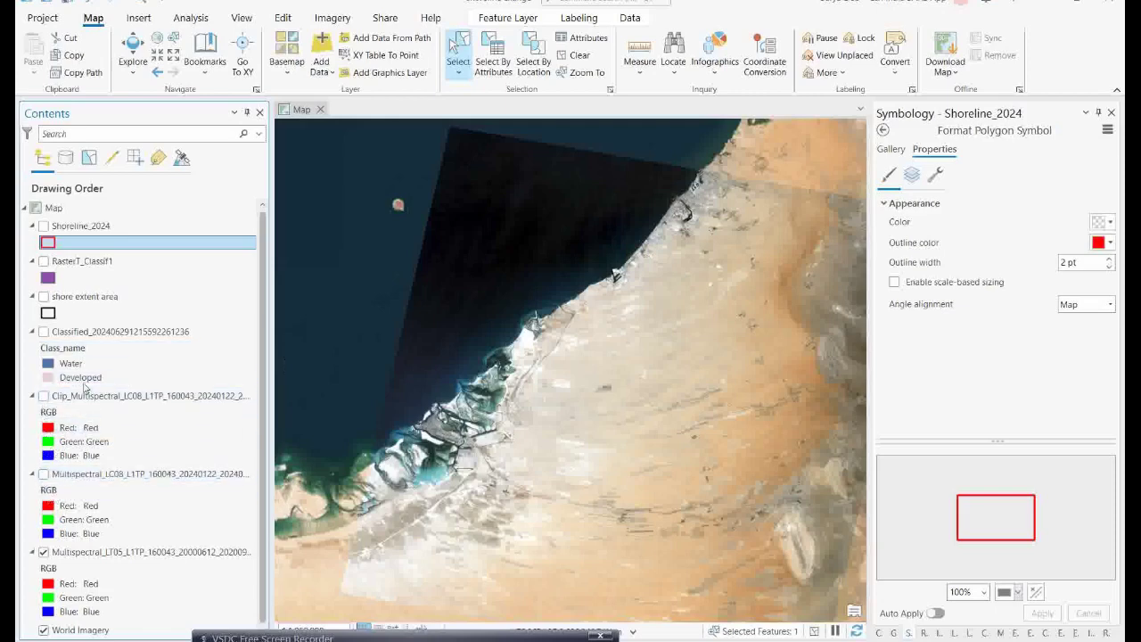
{"action": "left_click", "coordinate": [44, 297]}
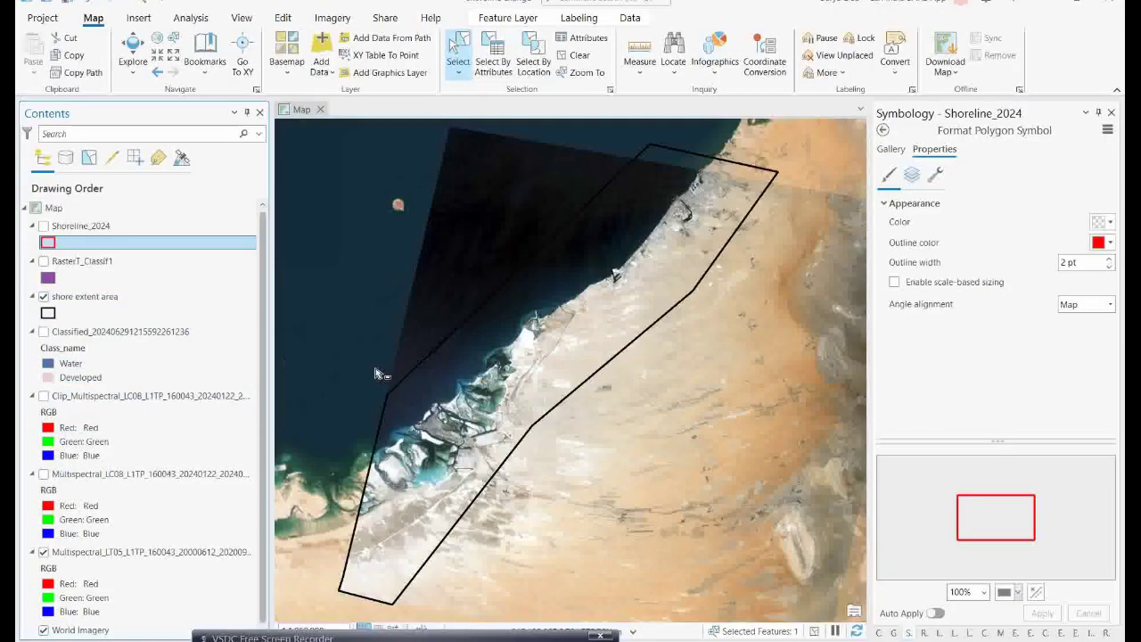
{"action": "left_click", "coordinate": [883, 131]}
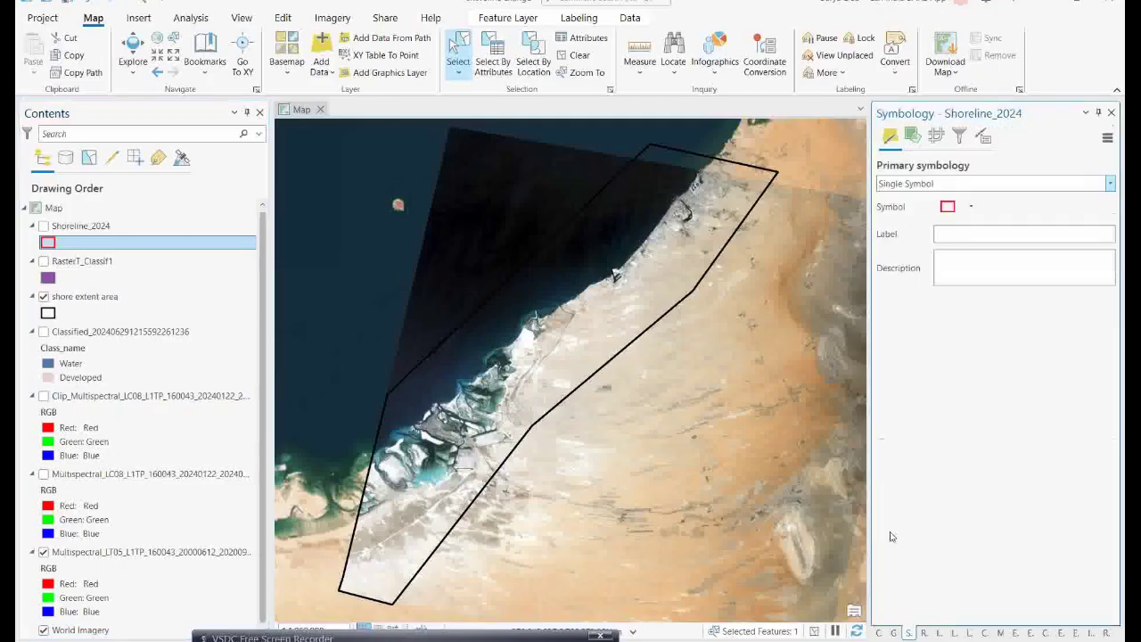
{"action": "left_click", "coordinate": [879, 633]}
{"action": "left_click", "coordinate": [895, 633]}
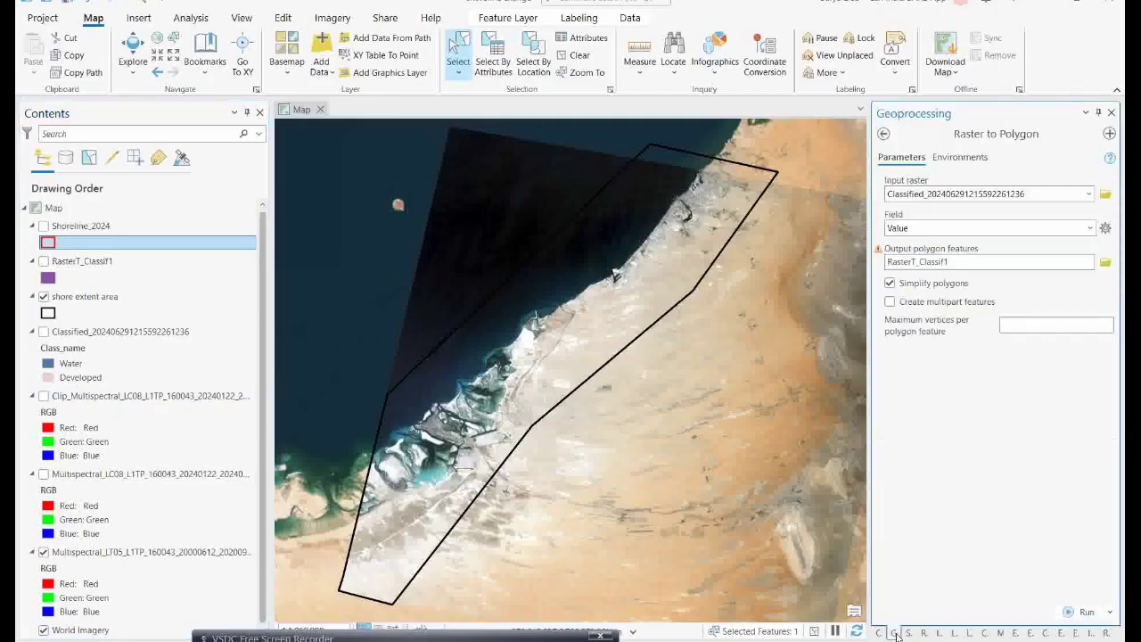
{"action": "left_click", "coordinate": [884, 134]}
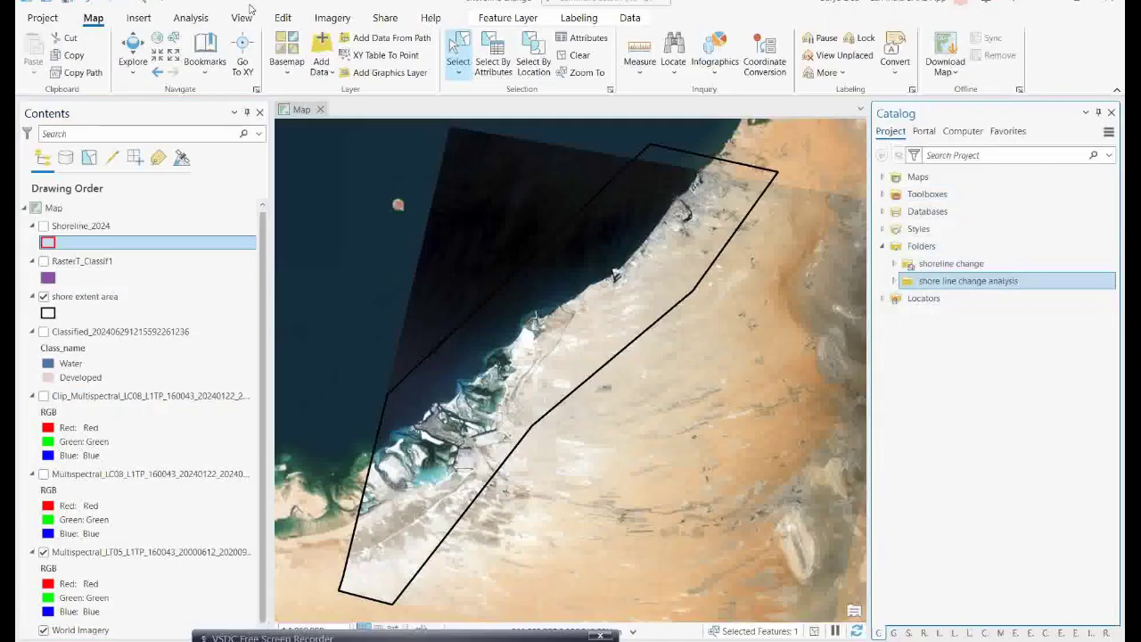
{"action": "left_click", "coordinate": [192, 21]}
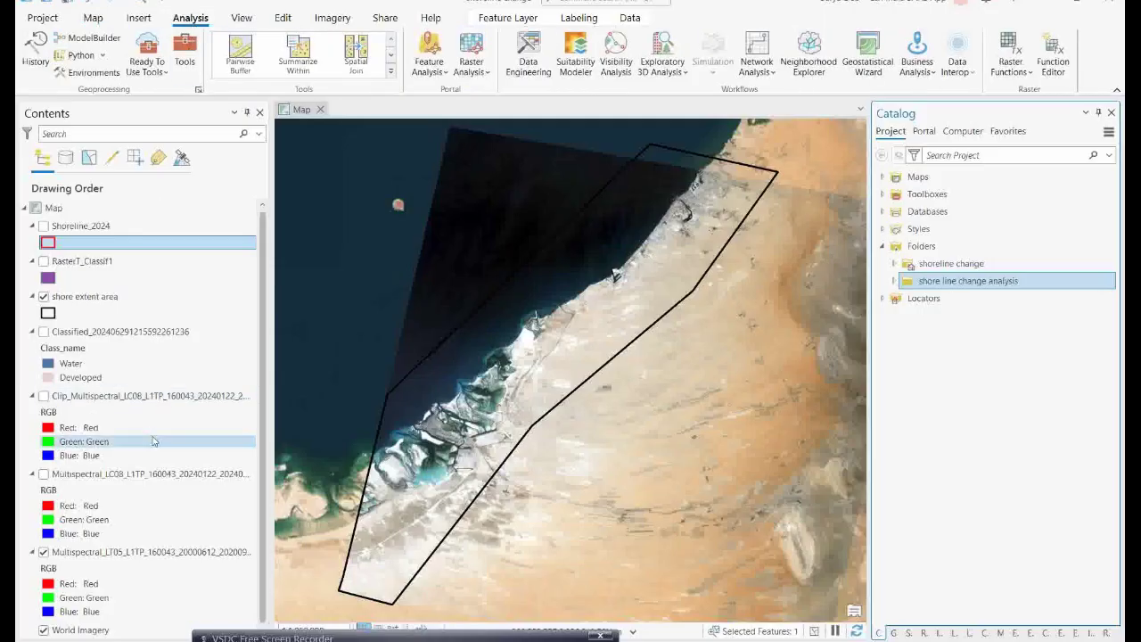
Clip the 2000 LT05 multispectral raster to the shore extent area's feature geometry with the Clip raster function, and hide the unclipped raster.
{"action": "left_click", "coordinate": [129, 557]}
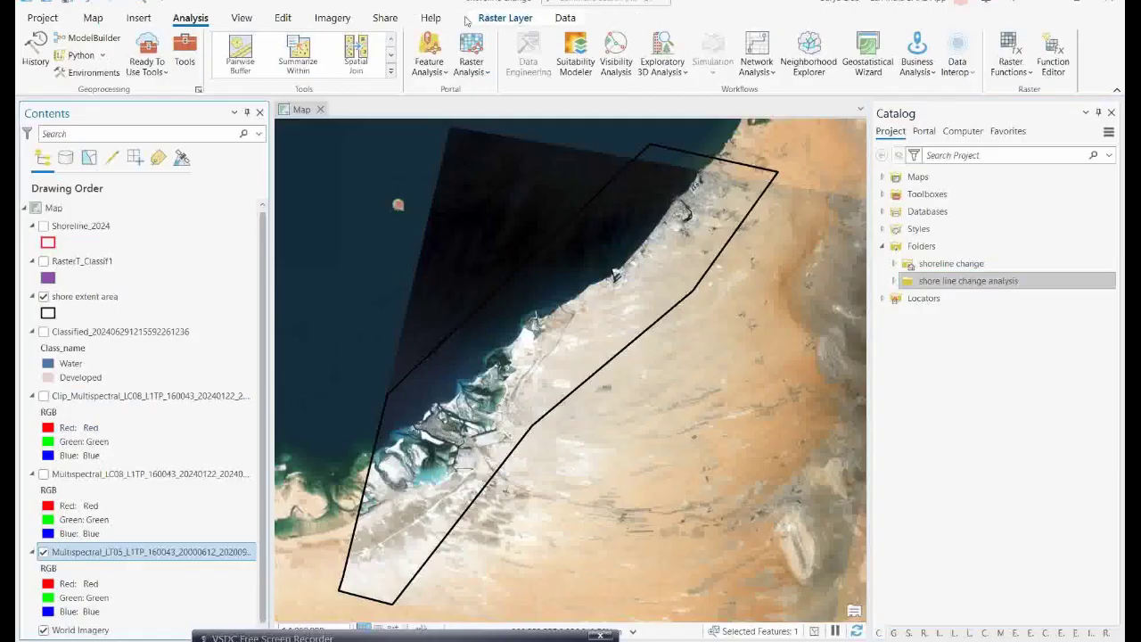
{"action": "left_click", "coordinate": [333, 18]}
{"action": "left_click", "coordinate": [173, 71]}
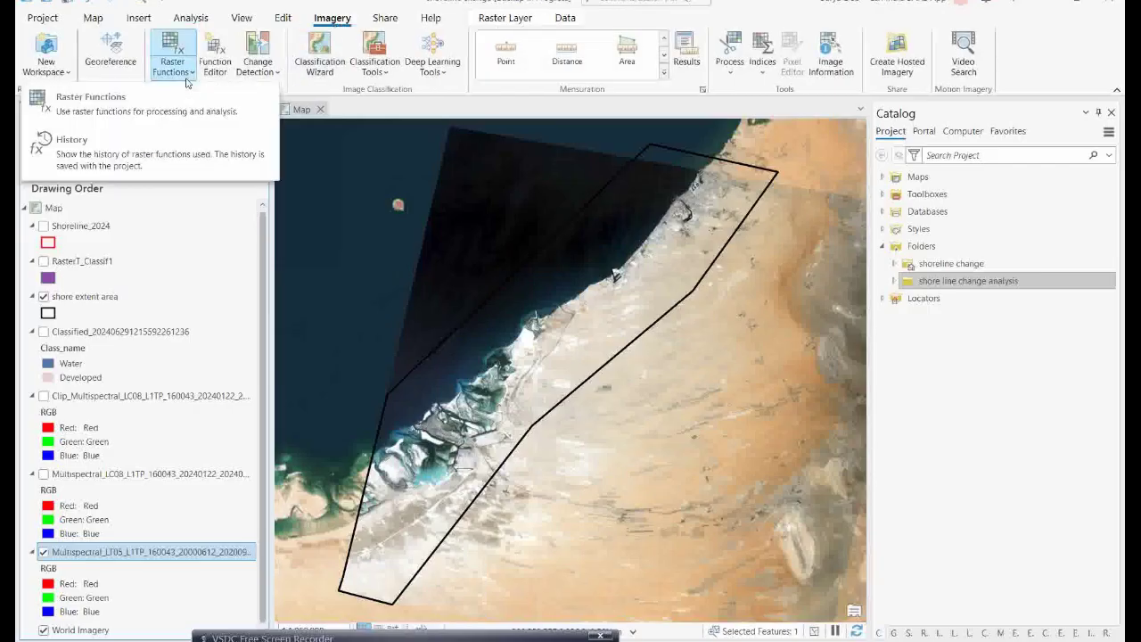
{"action": "left_click", "coordinate": [53, 85]}
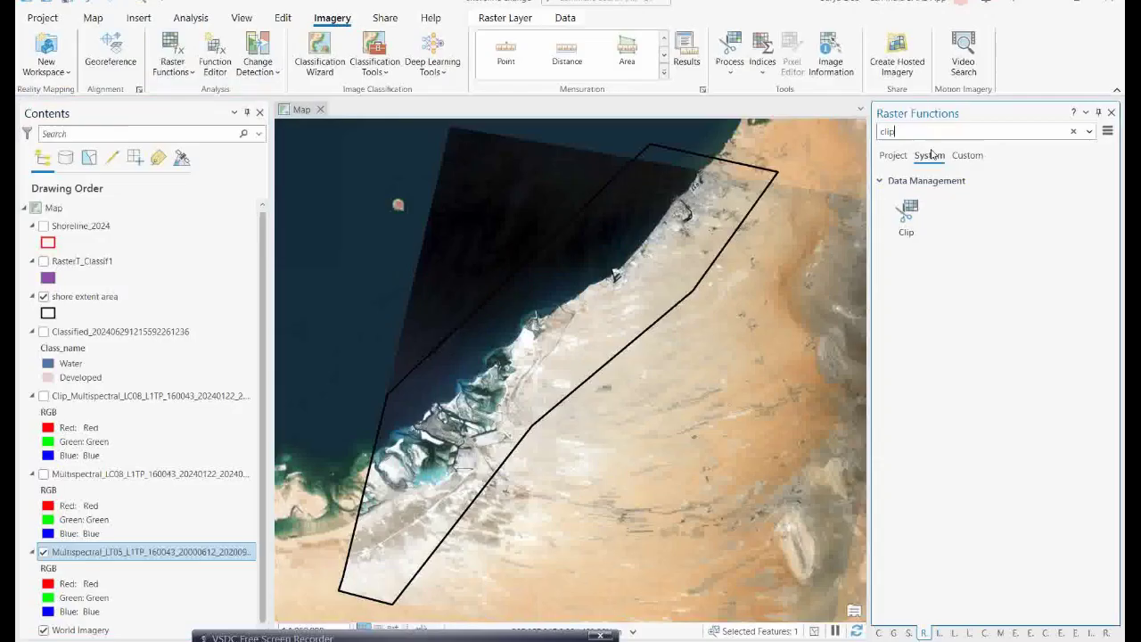
{"action": "left_click", "coordinate": [905, 216]}
{"action": "left_click", "coordinate": [1084, 200]}
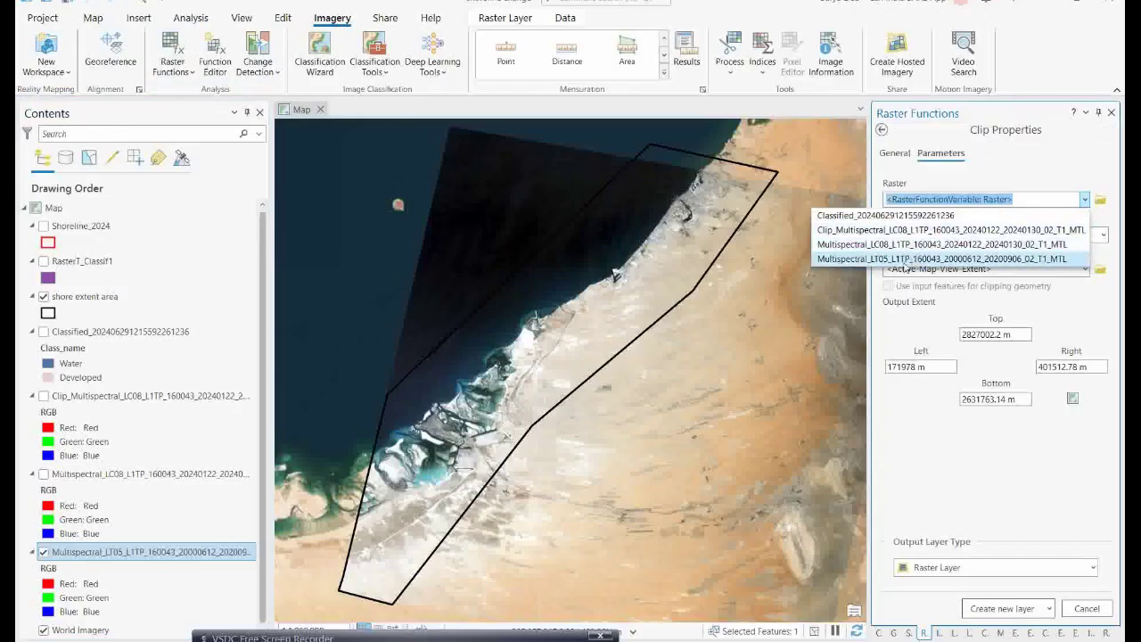
{"action": "left_click", "coordinate": [950, 259]}
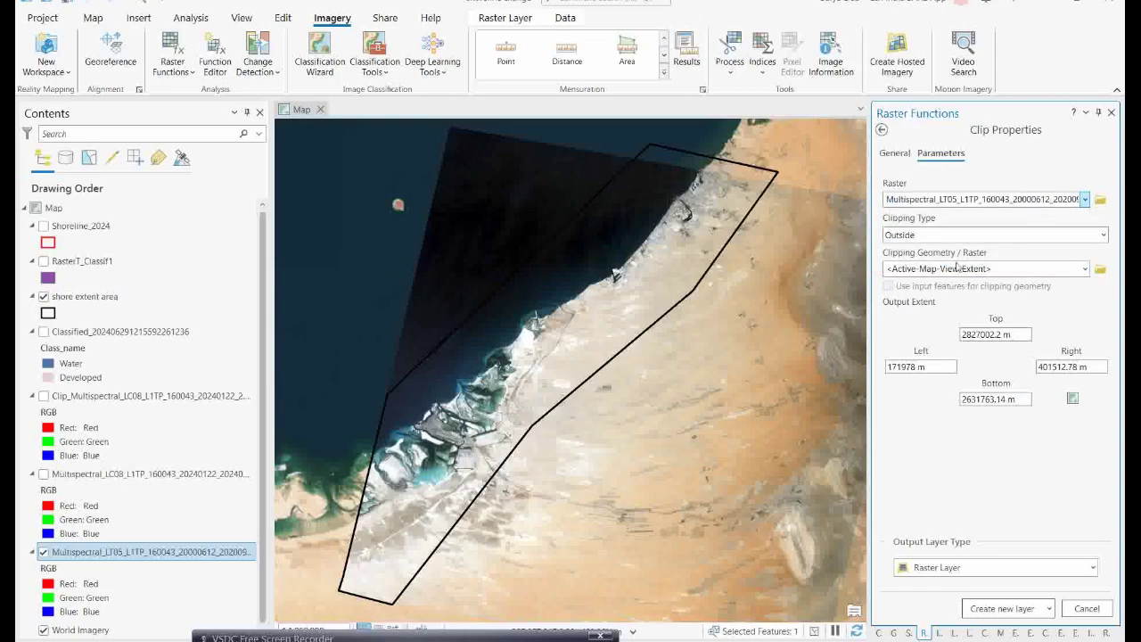
{"action": "left_click", "coordinate": [1084, 271]}
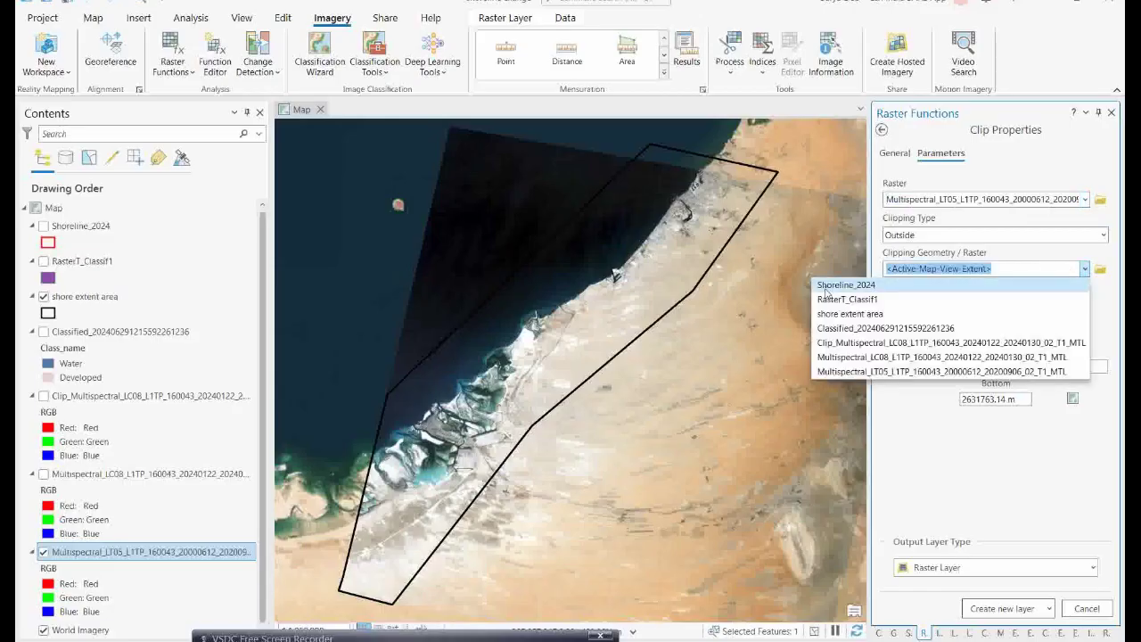
{"action": "left_click", "coordinate": [850, 315]}
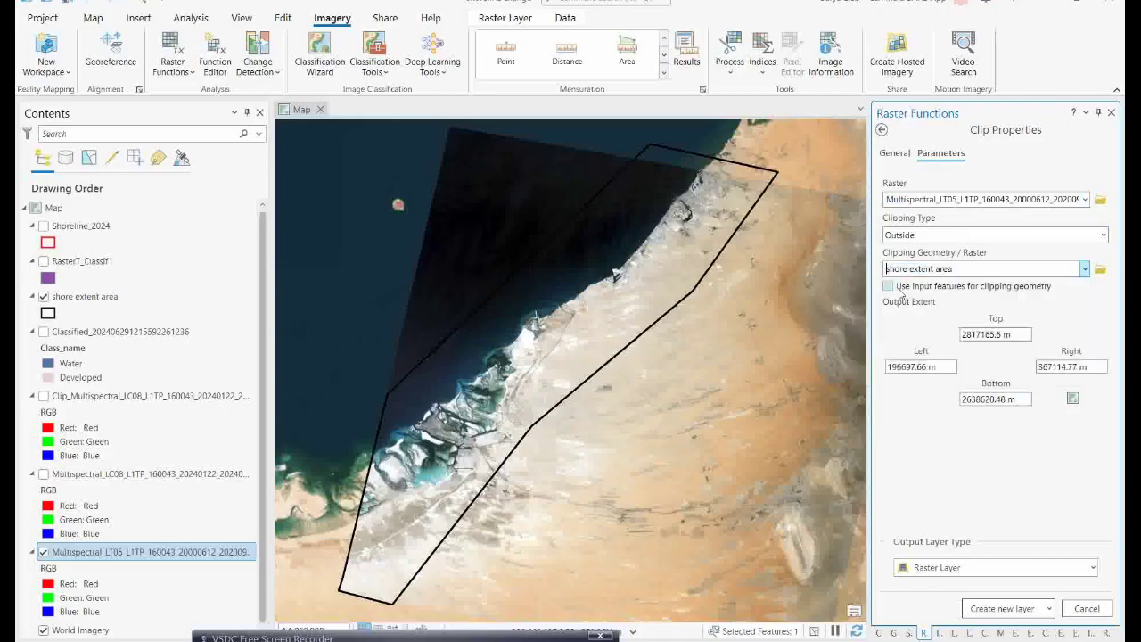
{"action": "left_click", "coordinate": [888, 286]}
{"action": "left_click", "coordinate": [997, 609]}
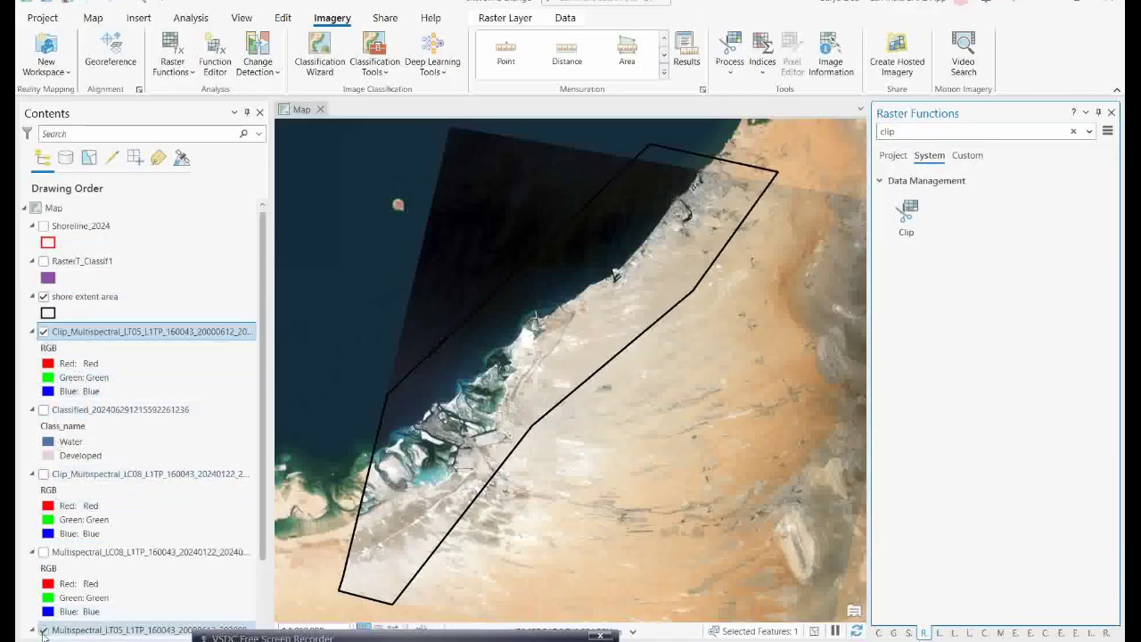
{"action": "left_click", "coordinate": [43, 632]}
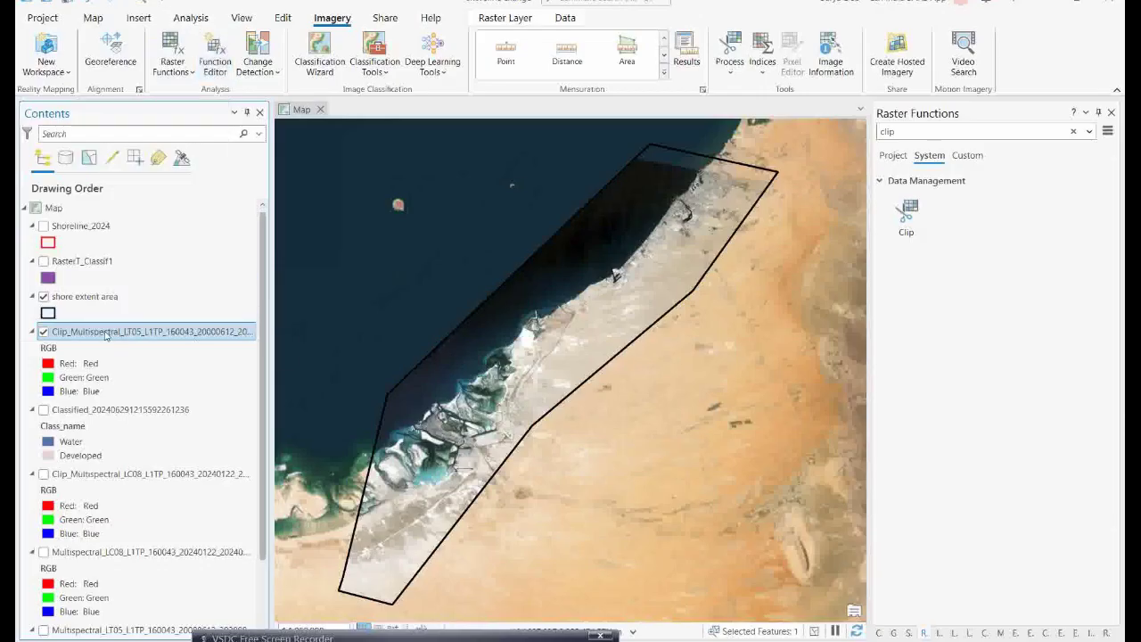
In the Training Samples Manager, draw five Water polygon samples over the sea along the clipped 2000 raster.
{"action": "left_click", "coordinate": [381, 77]}
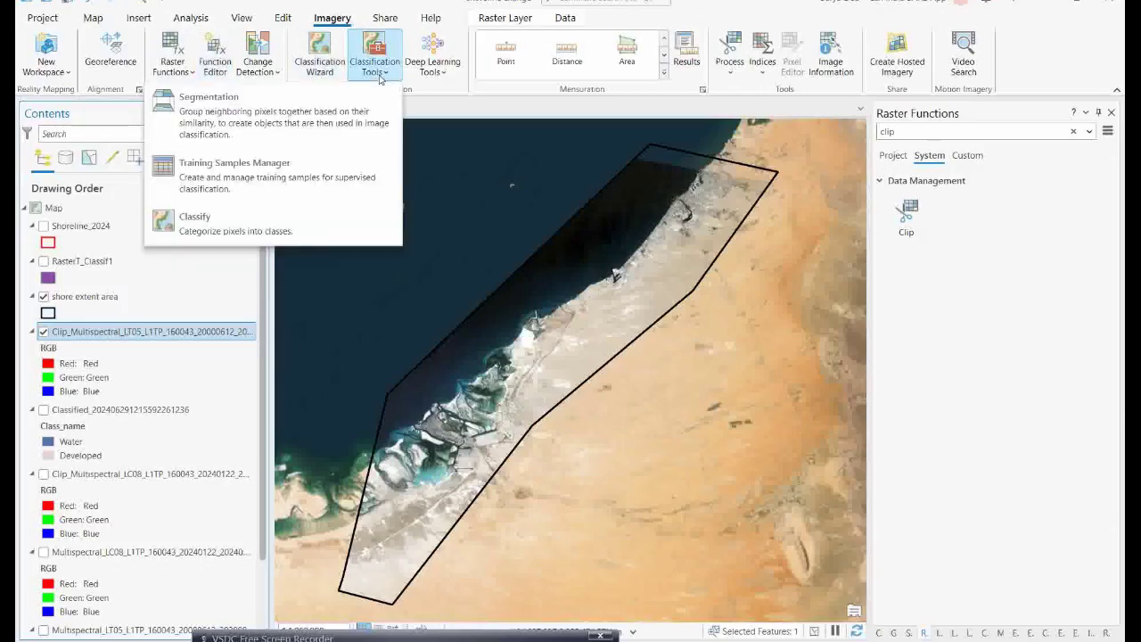
{"action": "left_click", "coordinate": [237, 163]}
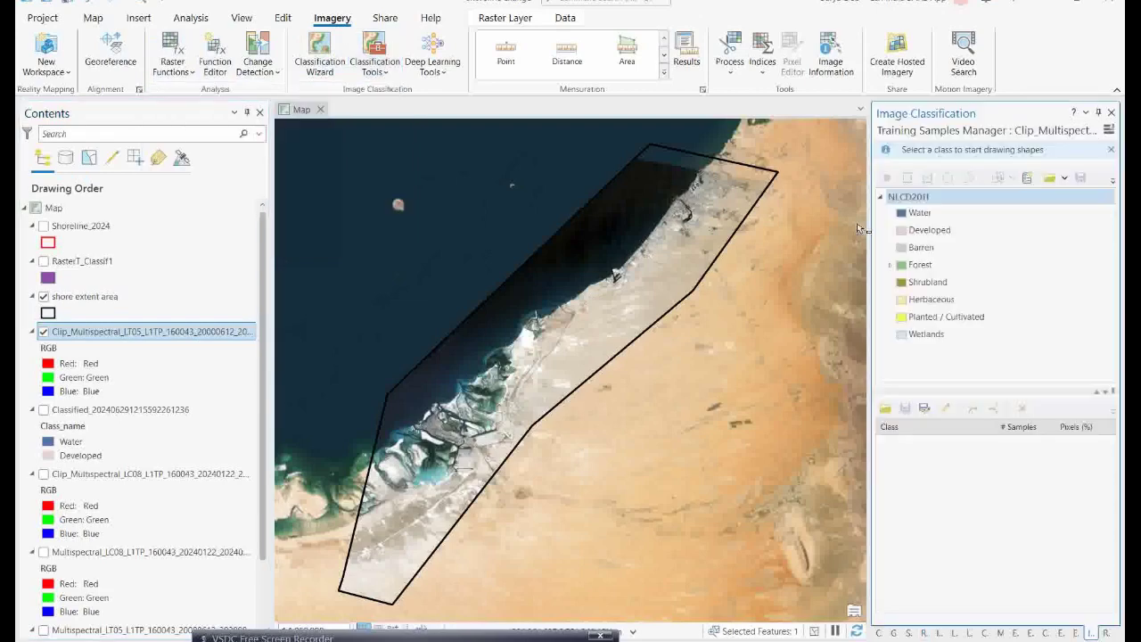
{"action": "left_click", "coordinate": [914, 214]}
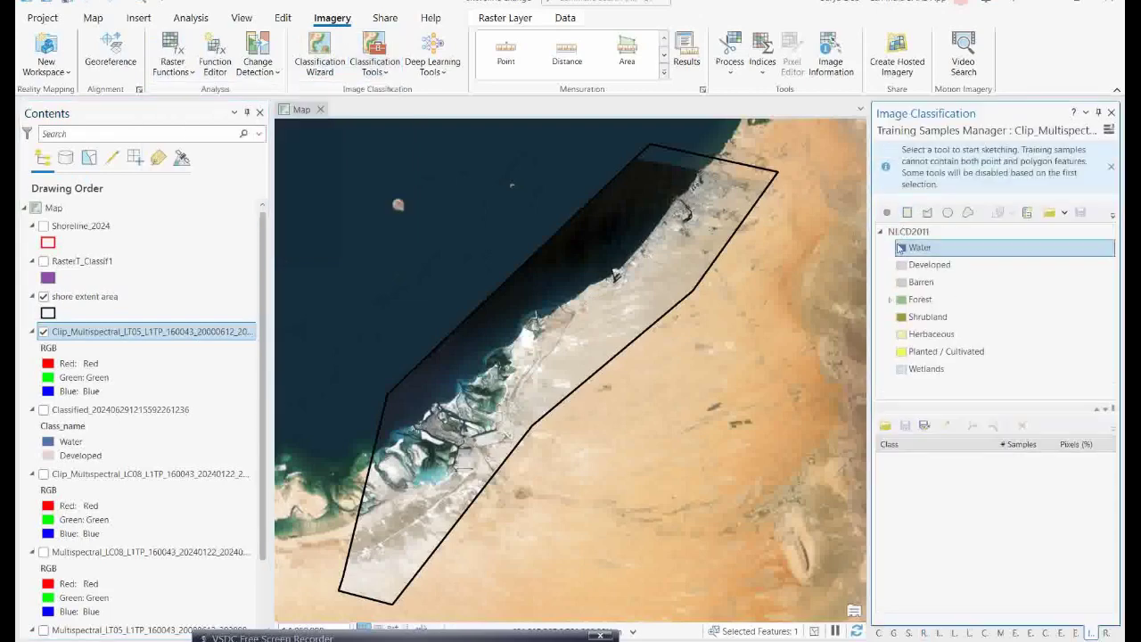
{"action": "left_click", "coordinate": [927, 212]}
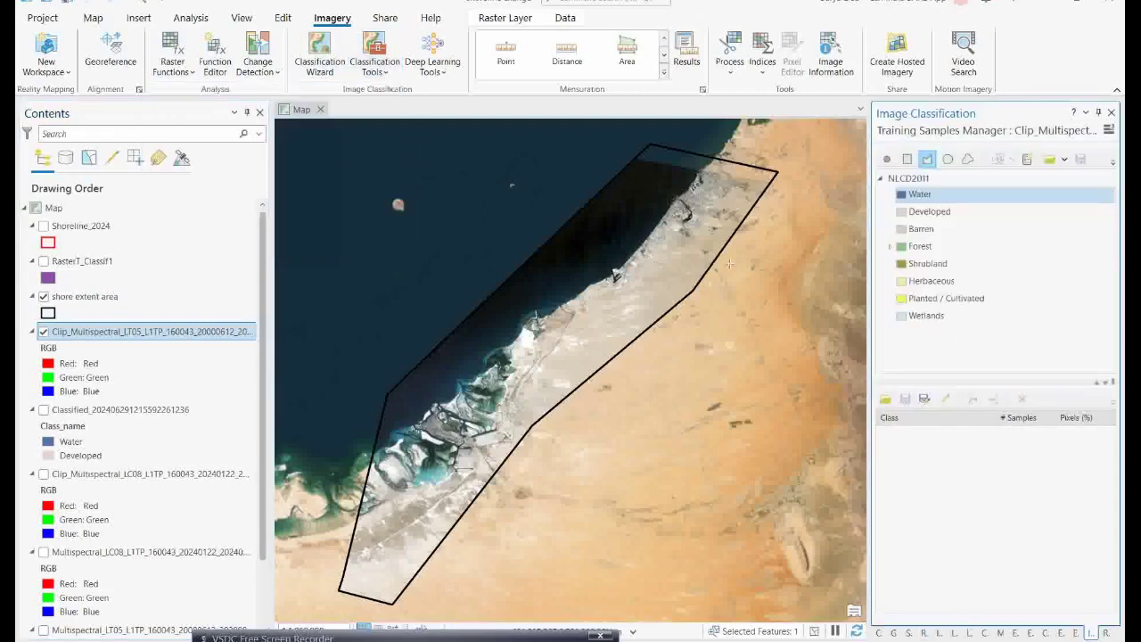
{"action": "left_click", "coordinate": [585, 239]}
{"action": "left_click", "coordinate": [609, 207]}
{"action": "left_click", "coordinate": [619, 230]}
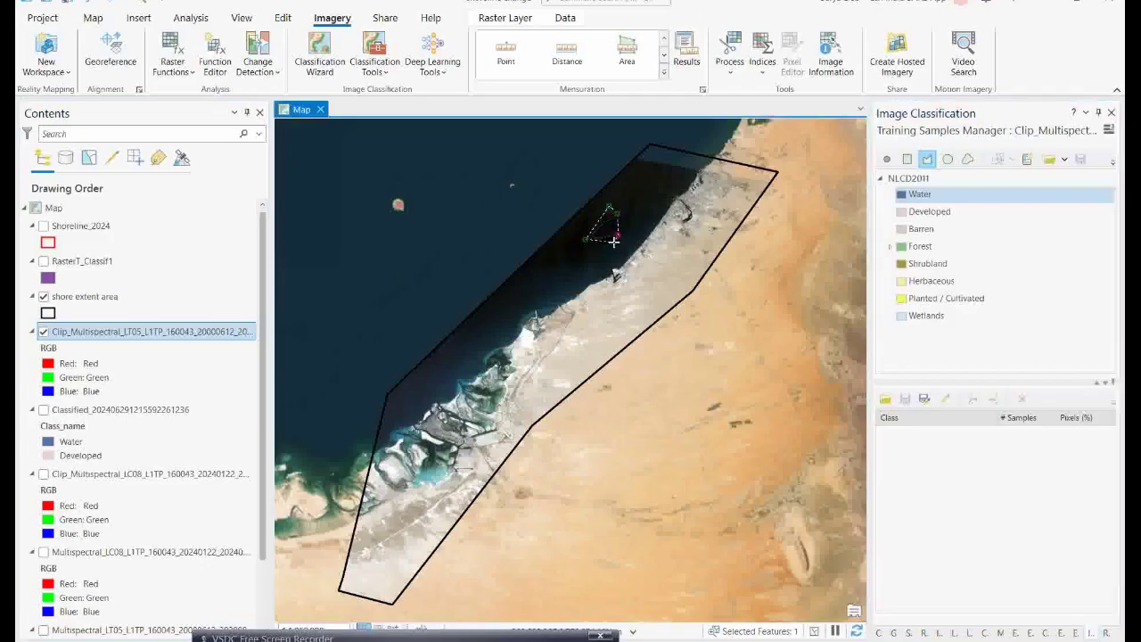
{"action": "double_click", "coordinate": [602, 241]}
{"action": "left_click", "coordinate": [551, 261]}
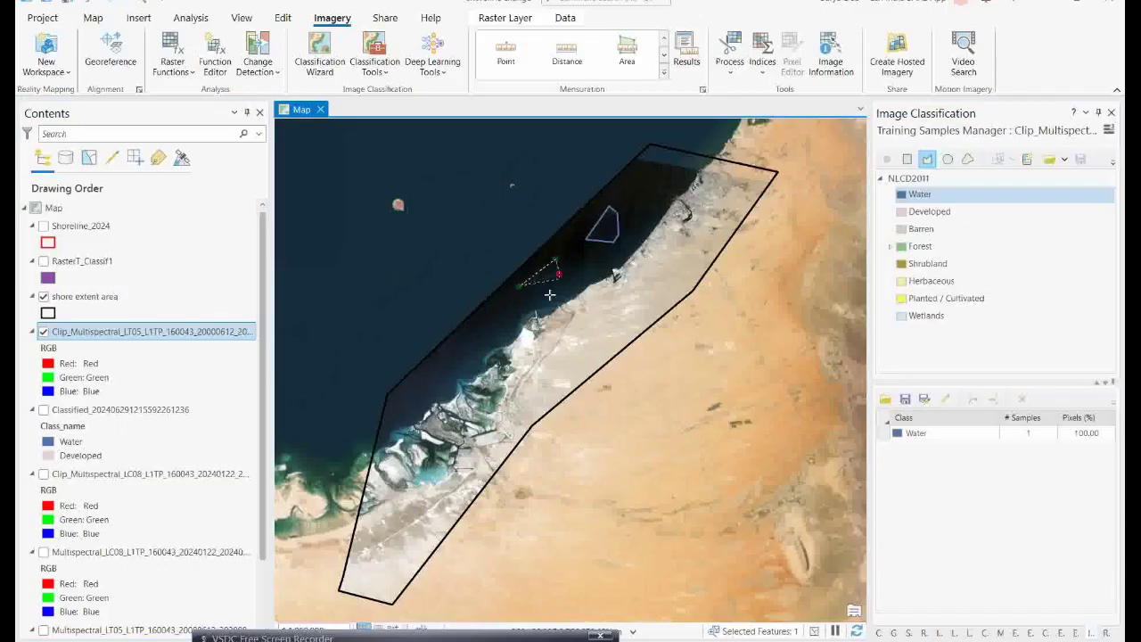
{"action": "left_click", "coordinate": [560, 278]}
{"action": "double_click", "coordinate": [536, 295]}
{"action": "left_click", "coordinate": [438, 373]}
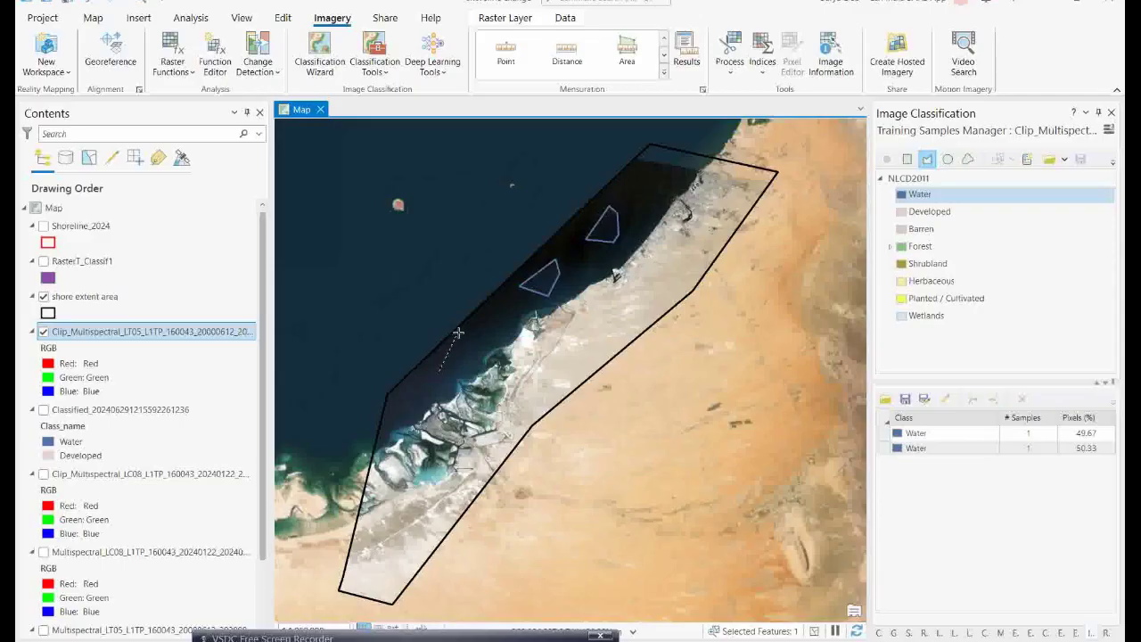
{"action": "left_click", "coordinate": [458, 334]}
{"action": "left_click", "coordinate": [469, 350]}
{"action": "double_click", "coordinate": [465, 361]}
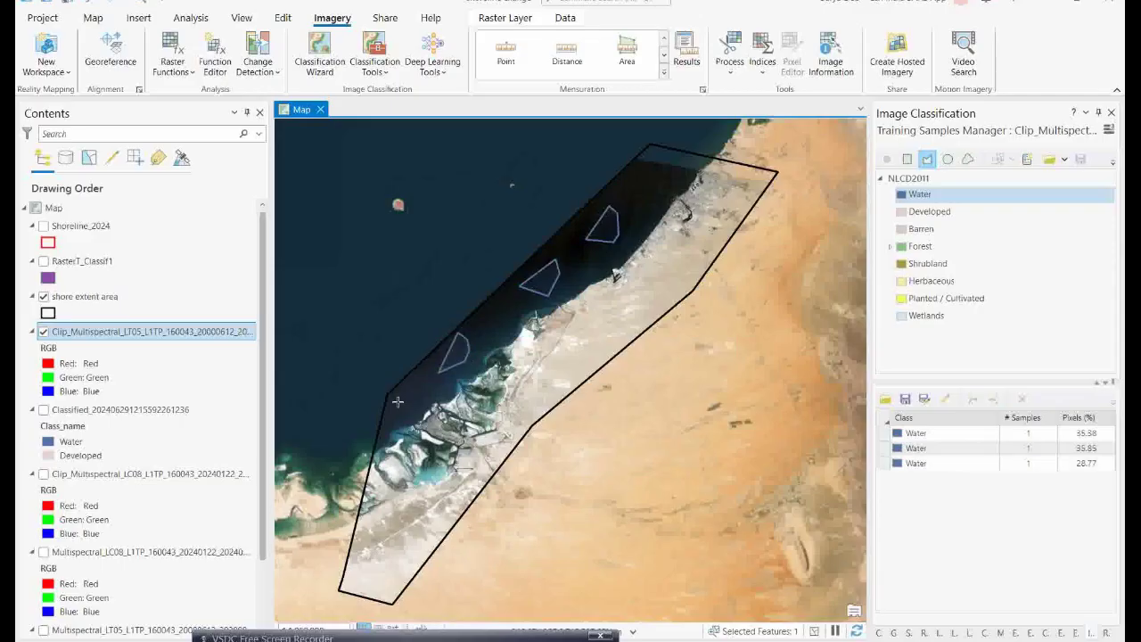
{"action": "left_click", "coordinate": [415, 384]}
{"action": "double_click", "coordinate": [412, 408]}
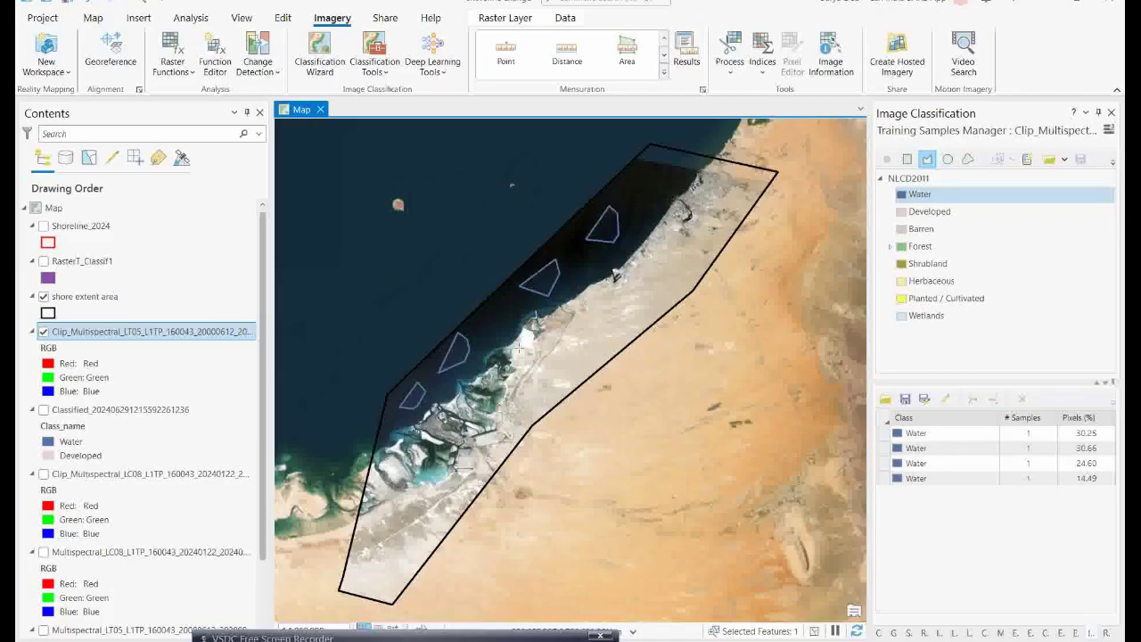
{"action": "left_click", "coordinate": [645, 175]}
{"action": "double_click", "coordinate": [671, 184]}
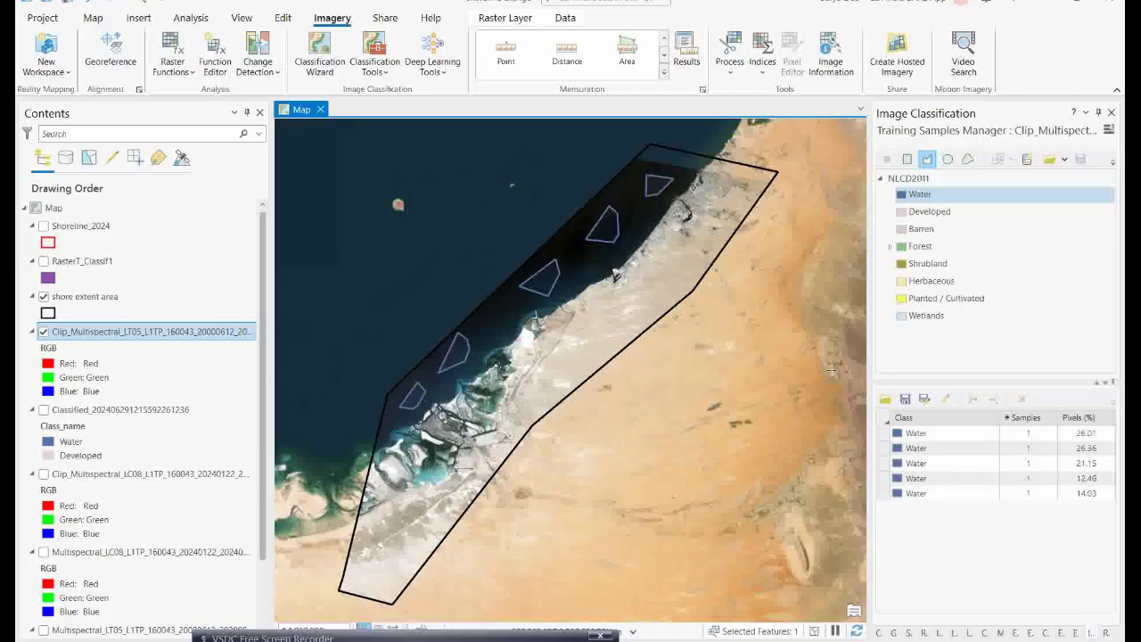
Select all five Water training samples and merge them into a single Water class entry.
{"action": "left_click", "coordinate": [885, 449]}
{"action": "left_click_drag", "start_coordinate": [884, 455], "coordinate": [885, 506]}
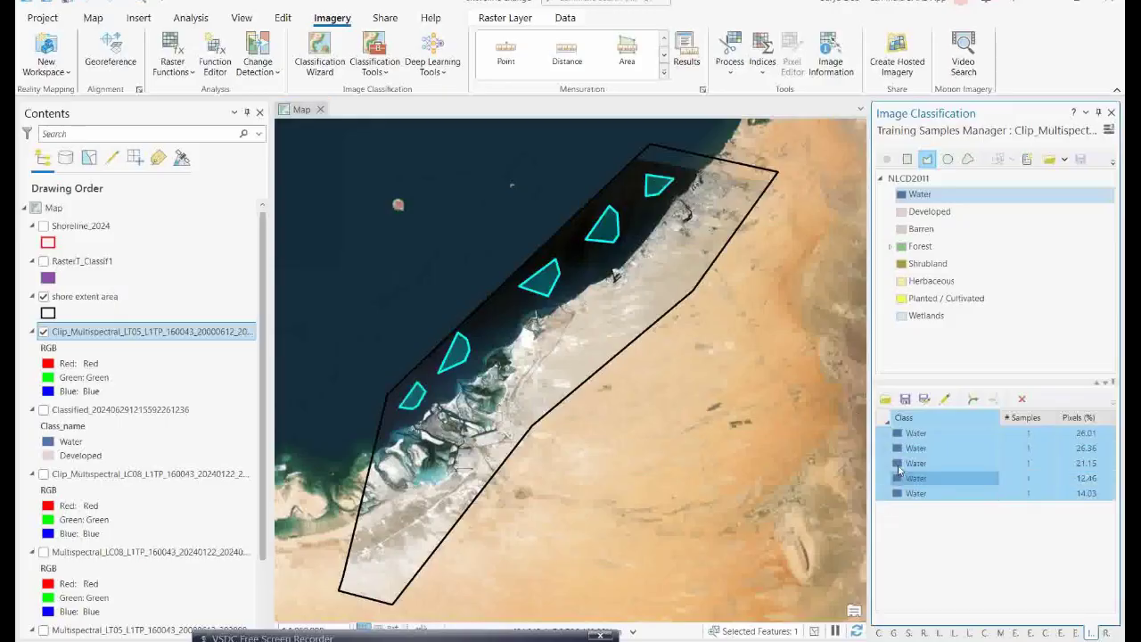
{"action": "left_click", "coordinate": [974, 399]}
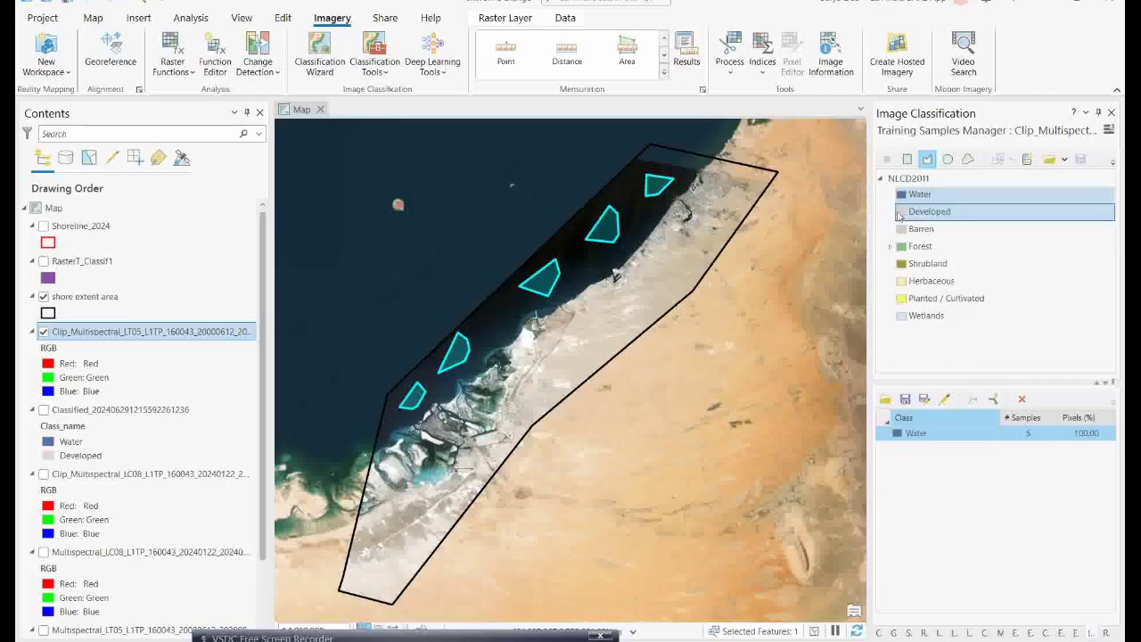
Draw four Developed training polygons on the land side of the clipped 2000 raster, spaced along its northern and central coast.
{"action": "left_click", "coordinate": [927, 213]}
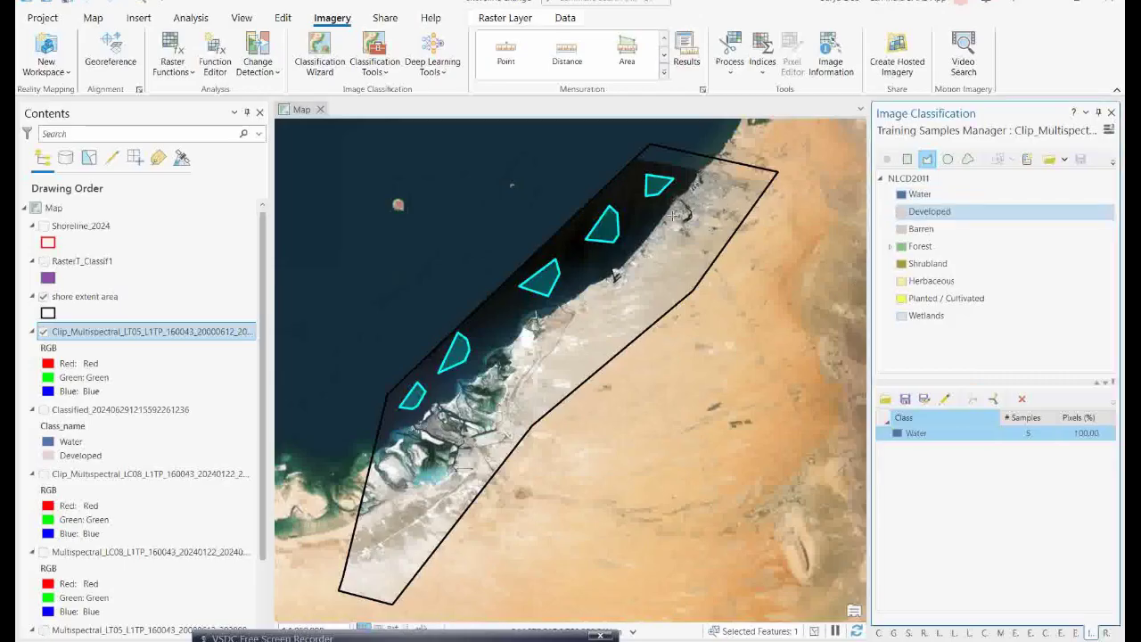
{"action": "left_click", "coordinate": [662, 224]}
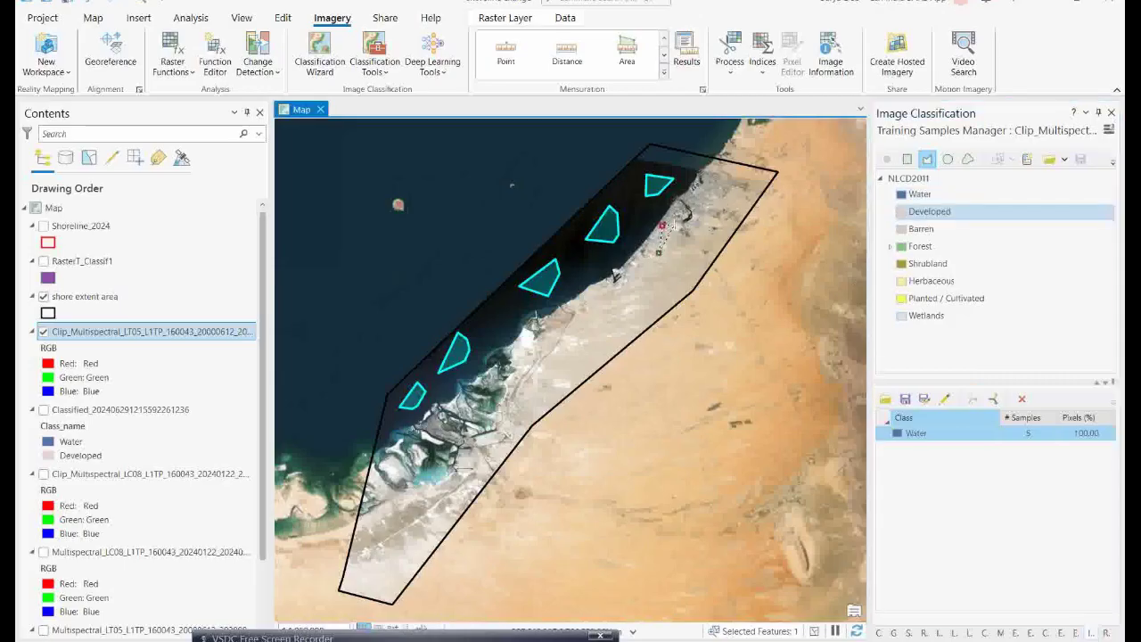
{"action": "double_click", "coordinate": [674, 252]}
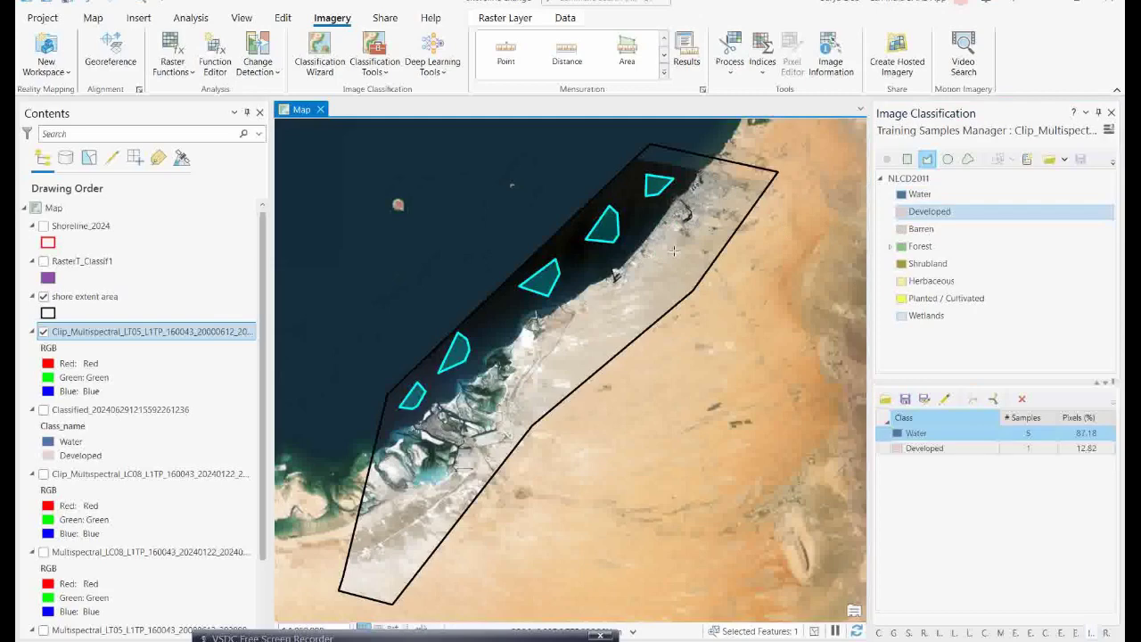
{"action": "left_click", "coordinate": [705, 181]}
{"action": "left_click", "coordinate": [731, 178]}
{"action": "double_click", "coordinate": [732, 199]}
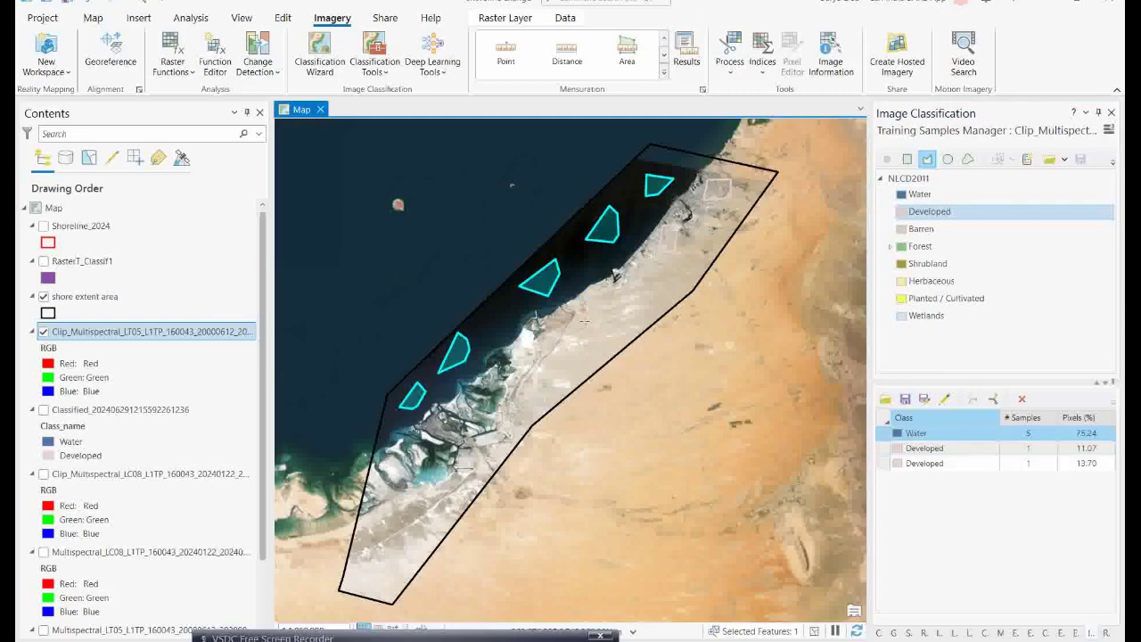
{"action": "left_click", "coordinate": [635, 288]}
{"action": "double_click", "coordinate": [620, 319]}
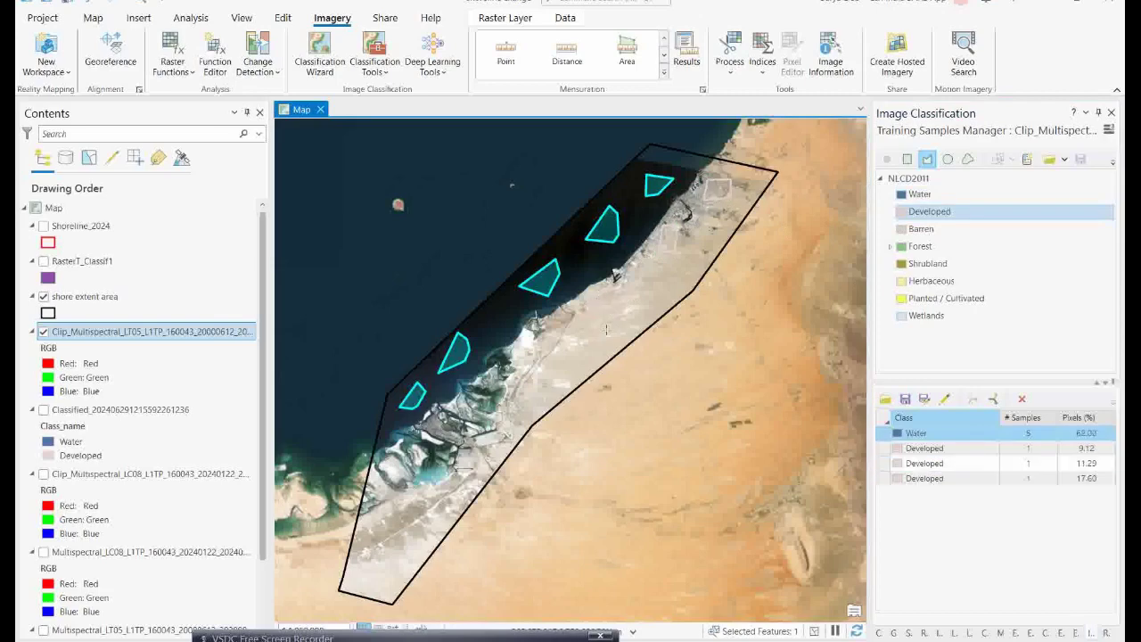
{"action": "left_click", "coordinate": [546, 349]}
{"action": "left_click", "coordinate": [553, 366]}
{"action": "double_click", "coordinate": [531, 365]}
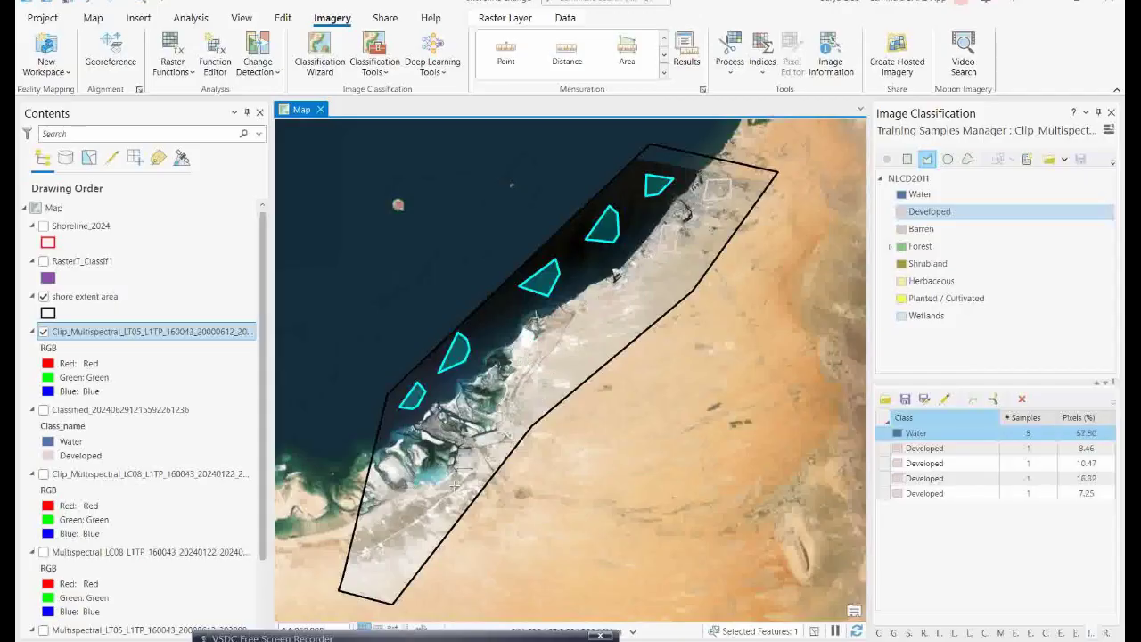
{"action": "left_click", "coordinate": [469, 457]}
{"action": "left_click", "coordinate": [482, 455]}
{"action": "left_click", "coordinate": [484, 477]}
{"action": "double_click", "coordinate": [478, 482]}
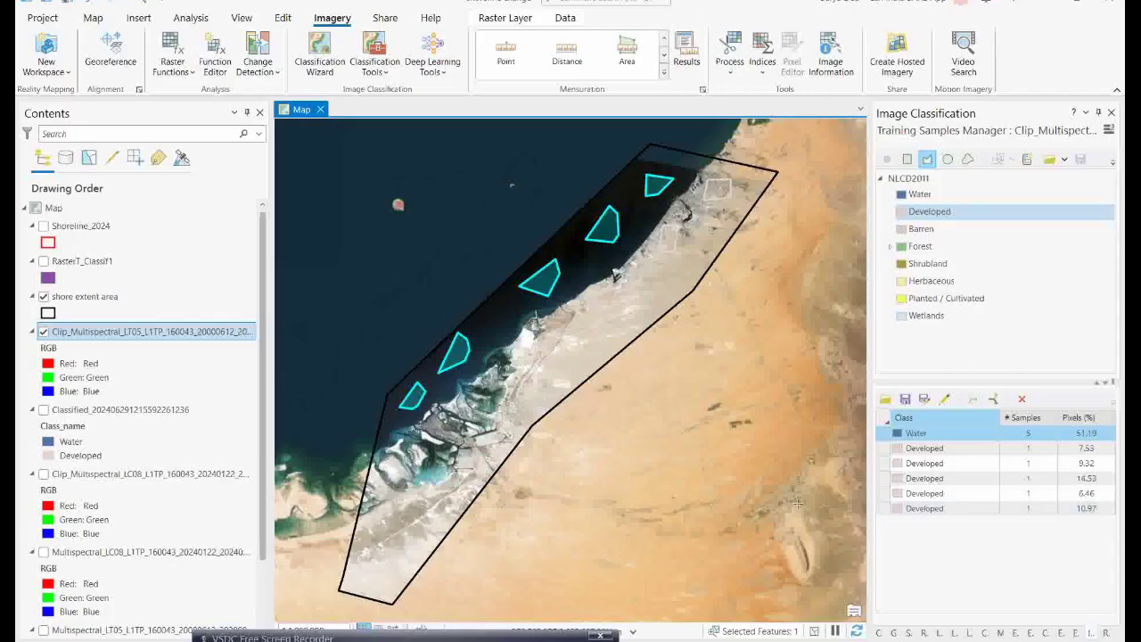
{"action": "left_click", "coordinate": [884, 508]}
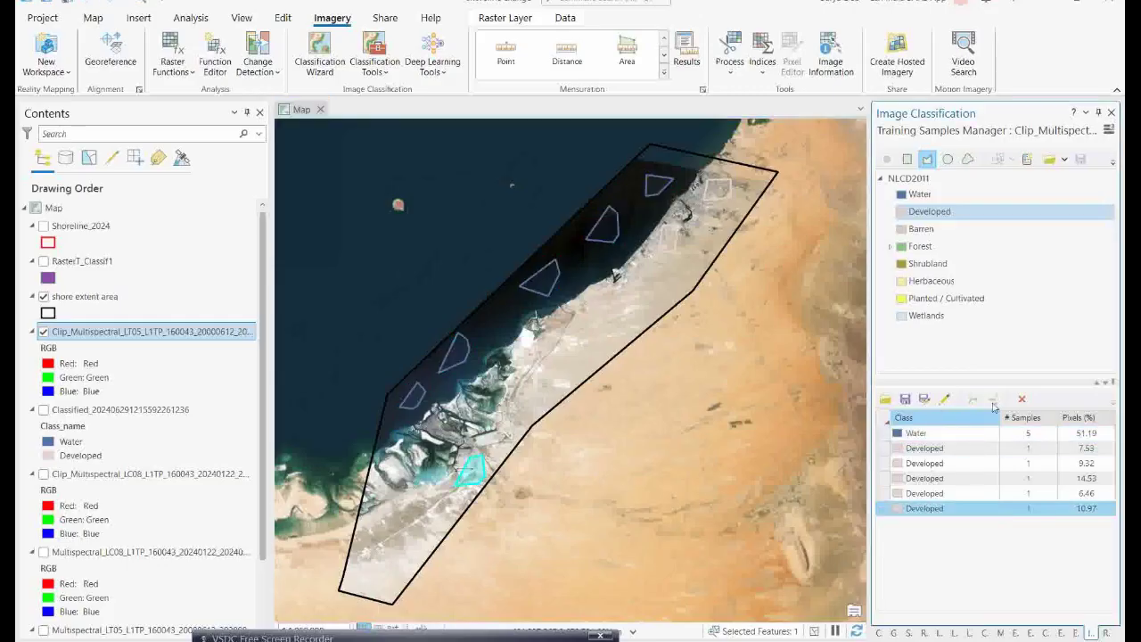
{"action": "left_click", "coordinate": [1025, 401]}
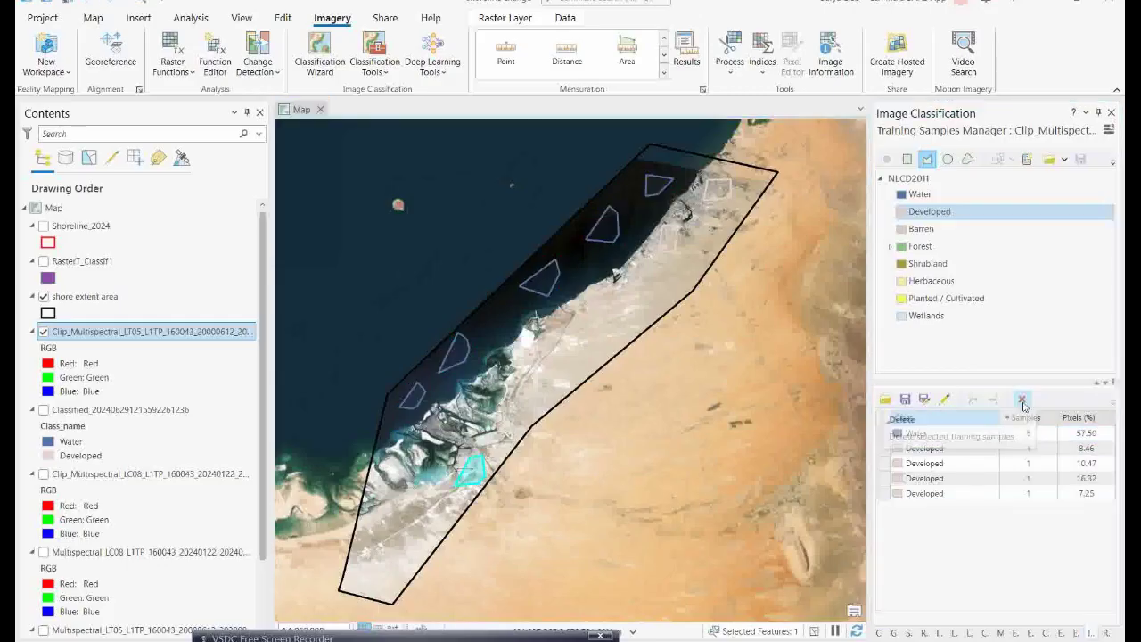
Draw two more Developed training polygons on the land at the southern end of the clipped 2000 raster.
{"action": "left_click", "coordinate": [393, 537]}
{"action": "left_click", "coordinate": [393, 513]}
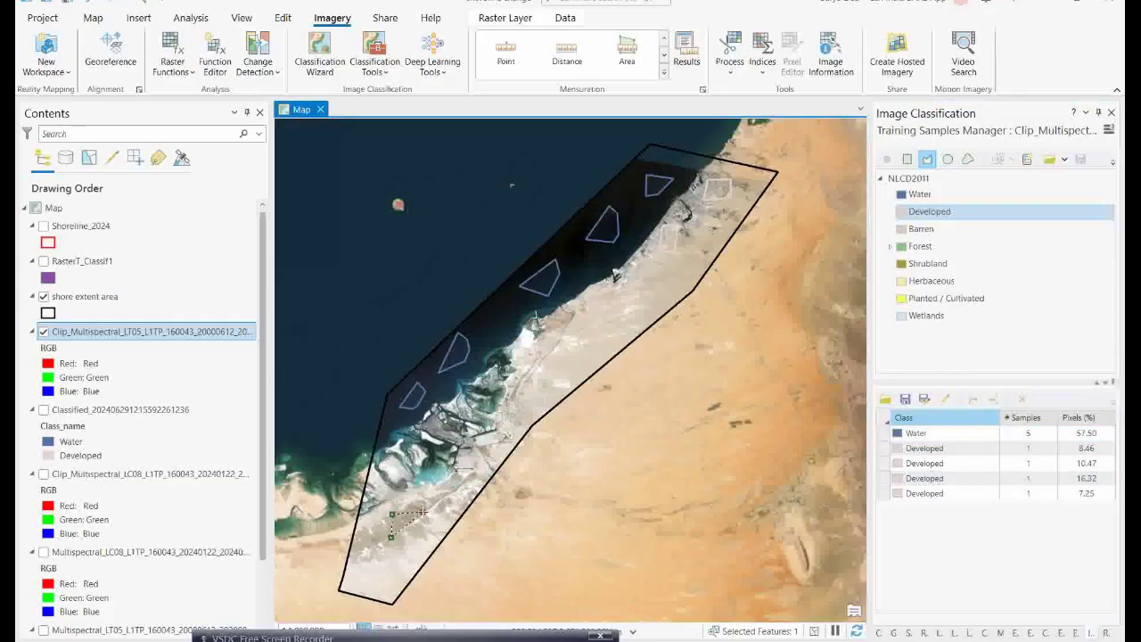
{"action": "left_click", "coordinate": [426, 508]}
{"action": "left_click", "coordinate": [430, 532]}
{"action": "double_click", "coordinate": [408, 542]}
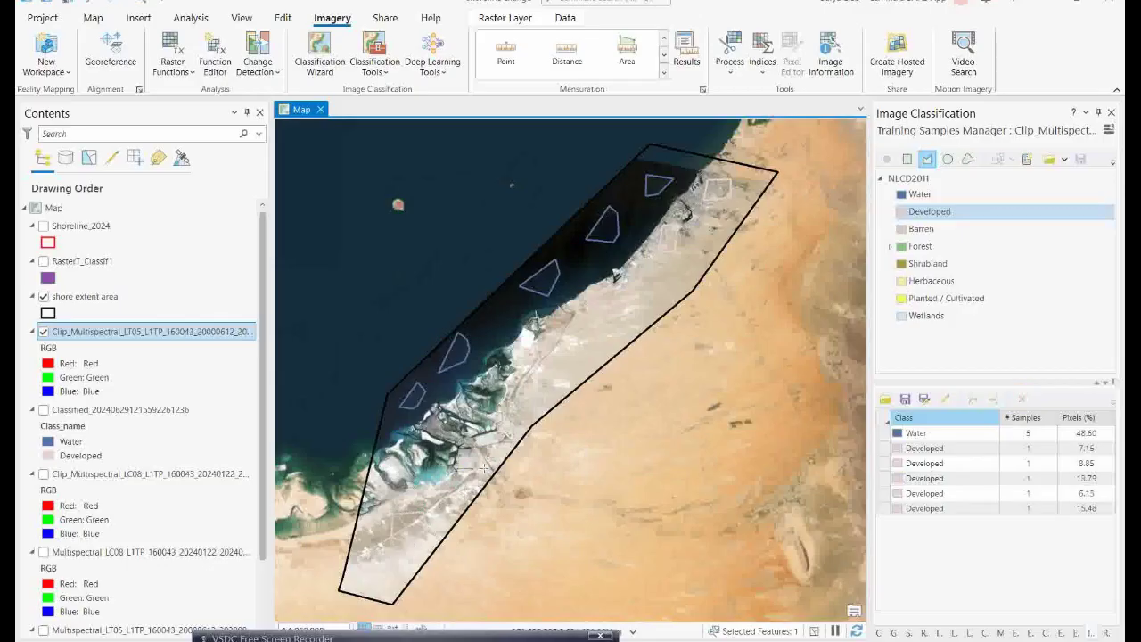
{"action": "left_click", "coordinate": [447, 493]}
{"action": "double_click", "coordinate": [461, 504]}
Select all six Developed training samples and merge them into a single Developed class entry.
{"action": "left_click", "coordinate": [883, 448]}
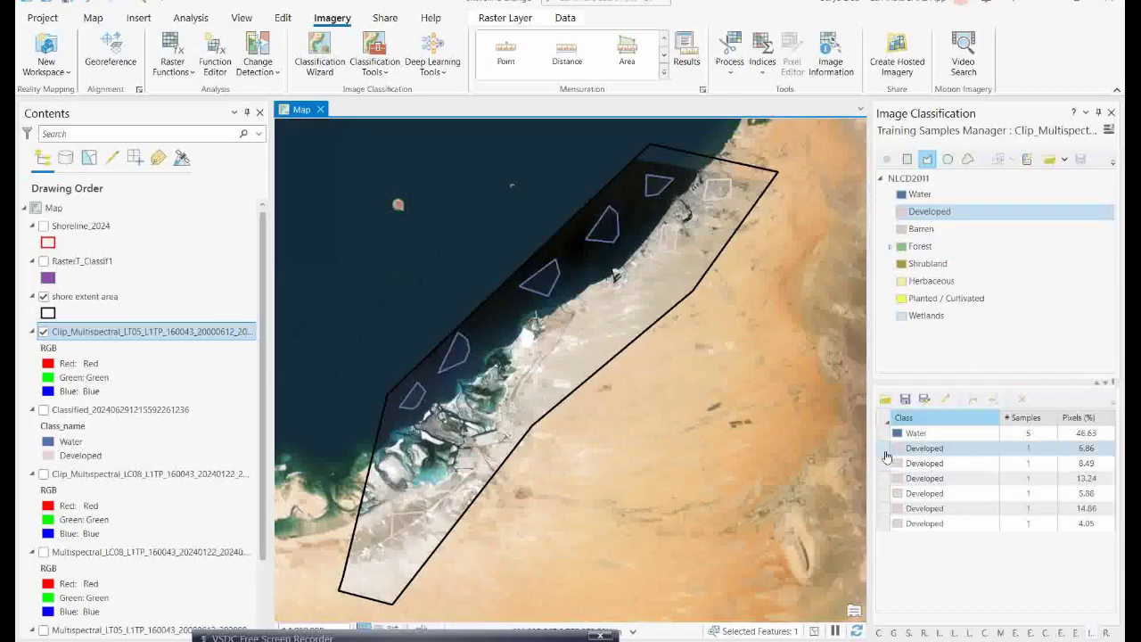
{"action": "left_click_drag", "start_coordinate": [882, 472], "coordinate": [883, 525]}
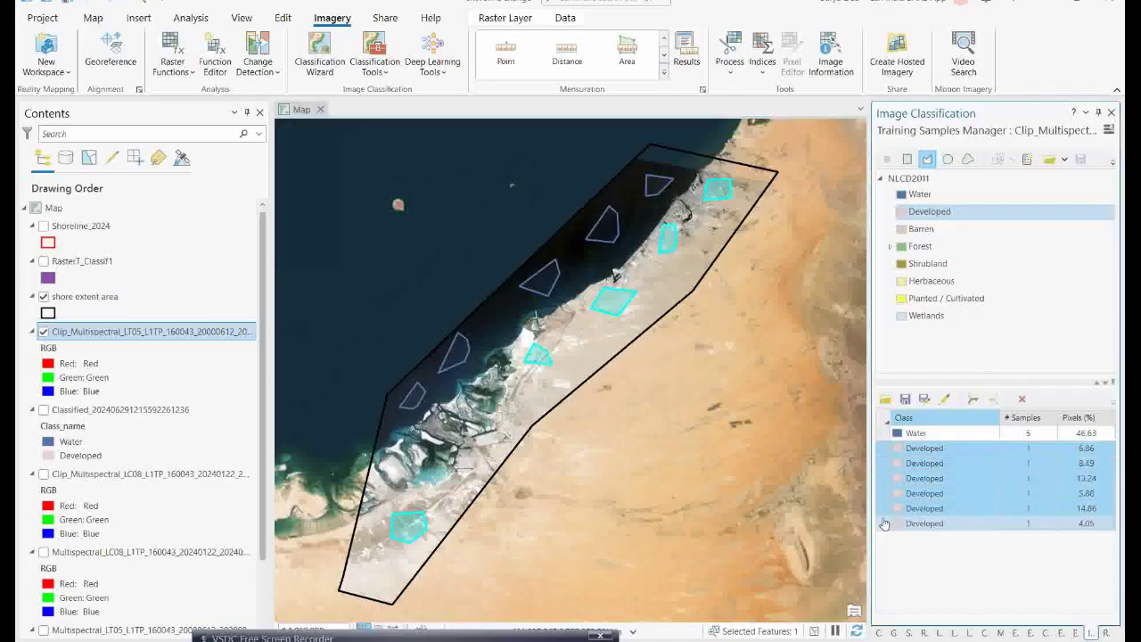
{"action": "left_click", "coordinate": [976, 402]}
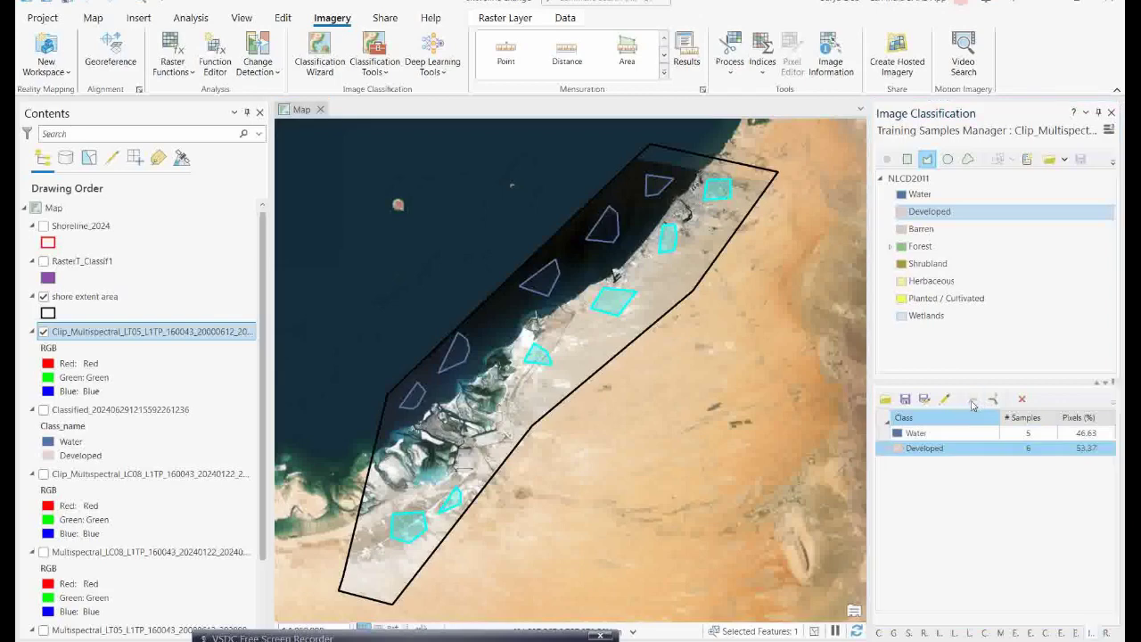
Save the training samples as 2000shoresignature.shp in the shore line change analysis folder.
{"action": "left_click", "coordinate": [905, 400]}
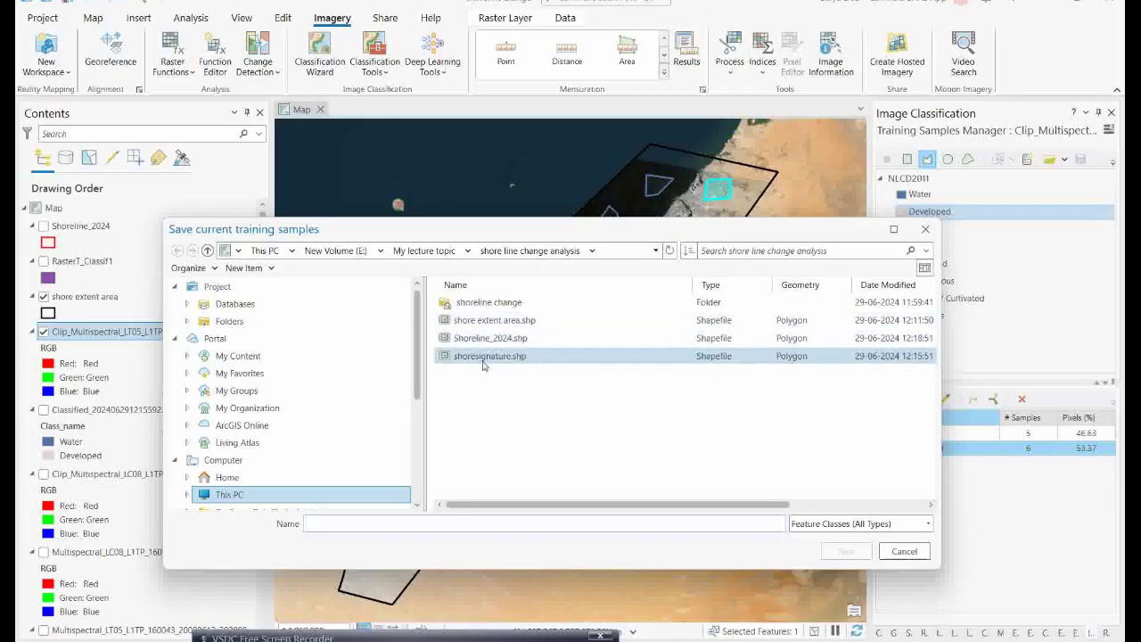
{"action": "left_click", "coordinate": [463, 358]}
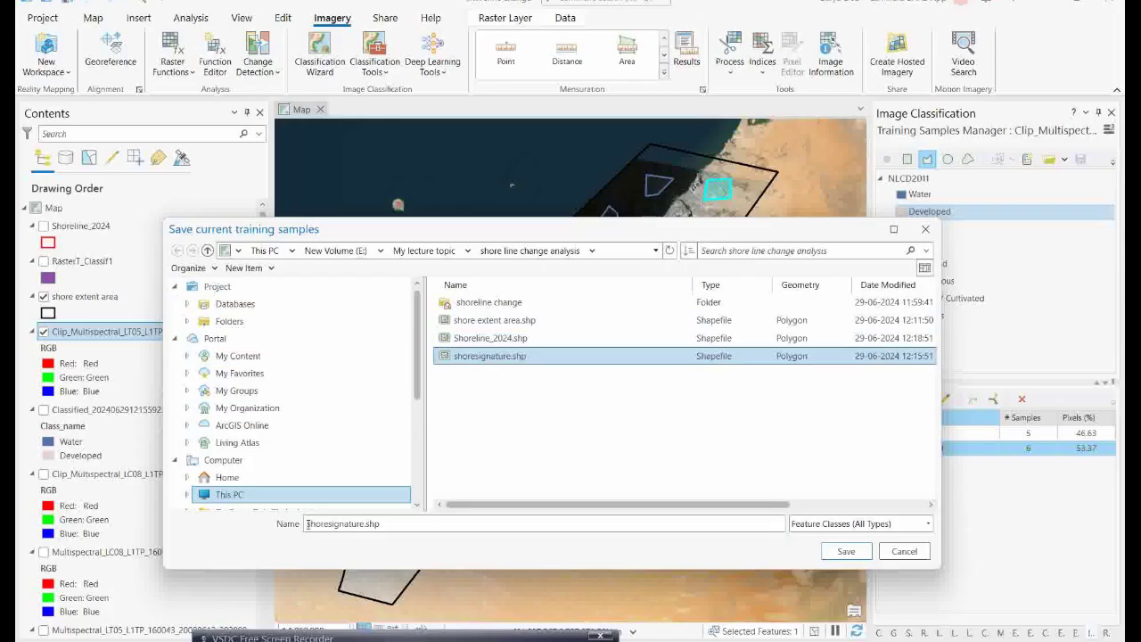
{"action": "type", "text": "202"}
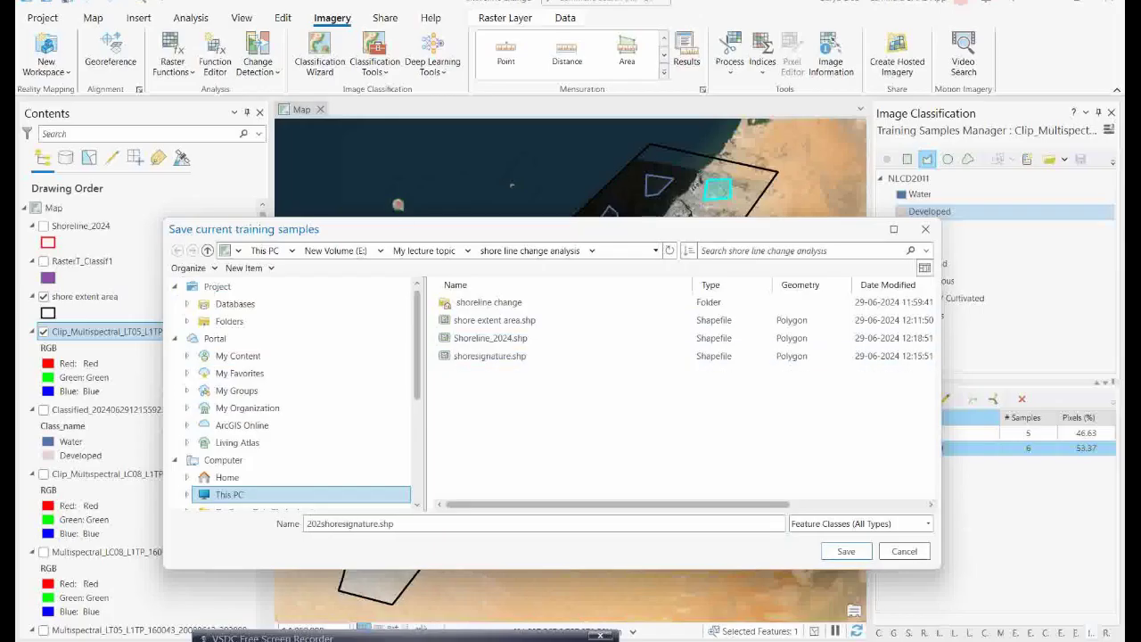
{"action": "key", "text": "BackSpace"}
{"action": "type", "text": "00"}
{"action": "left_click", "coordinate": [846, 551]}
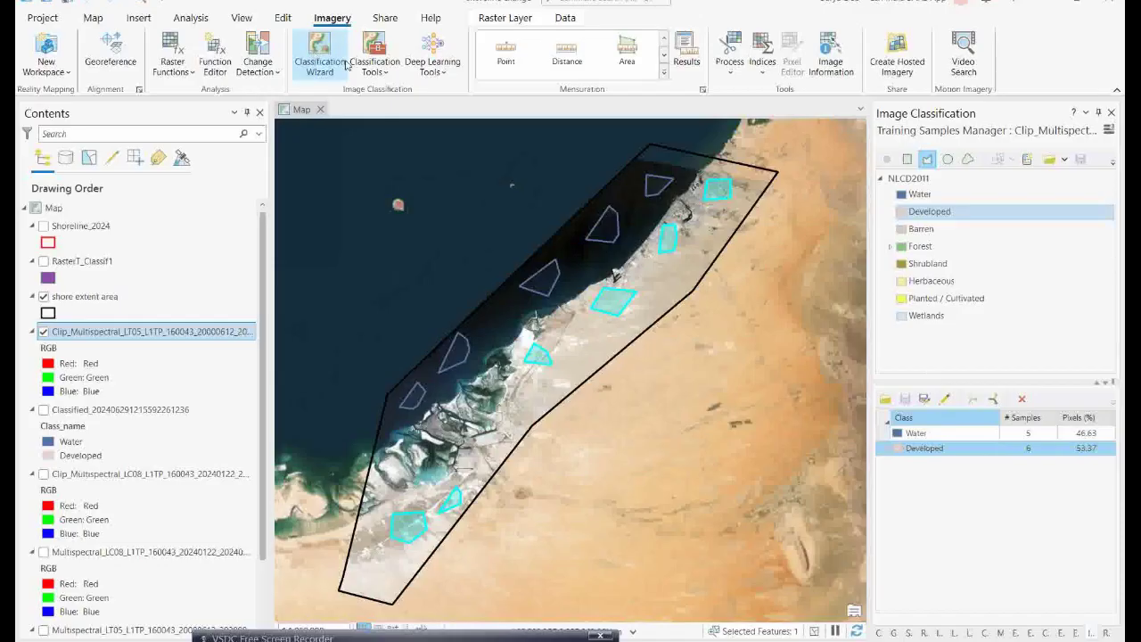
Classify the clipped 2000 raster with the Support Vector Machine classifier, using 2000shoresignature.shp as the training samples.
{"action": "left_click", "coordinate": [384, 75]}
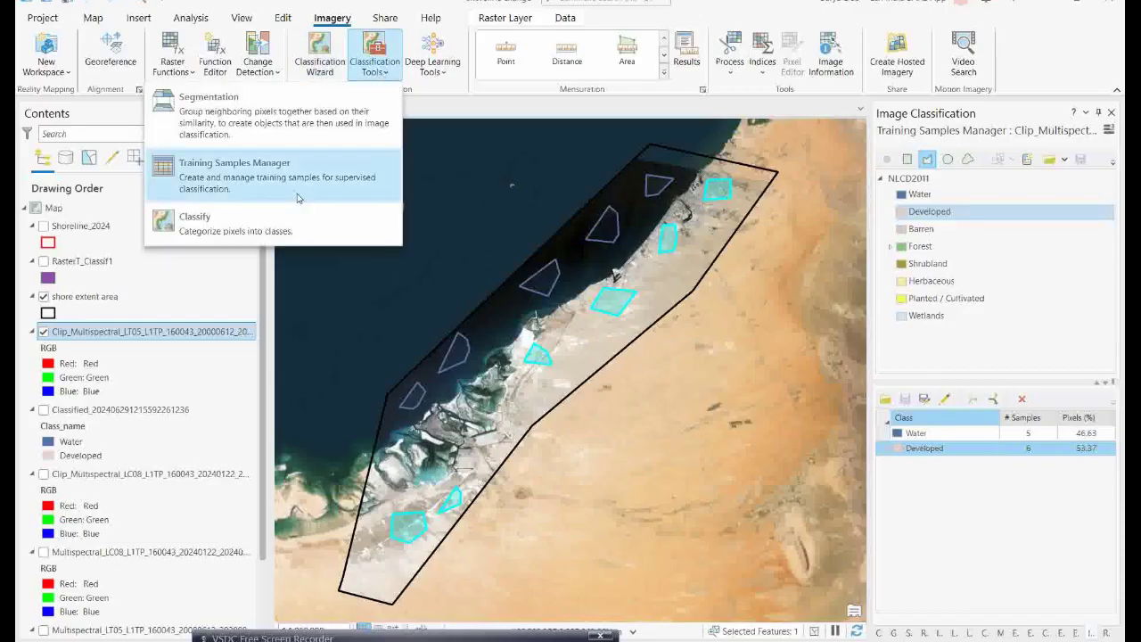
{"action": "left_click", "coordinate": [210, 219]}
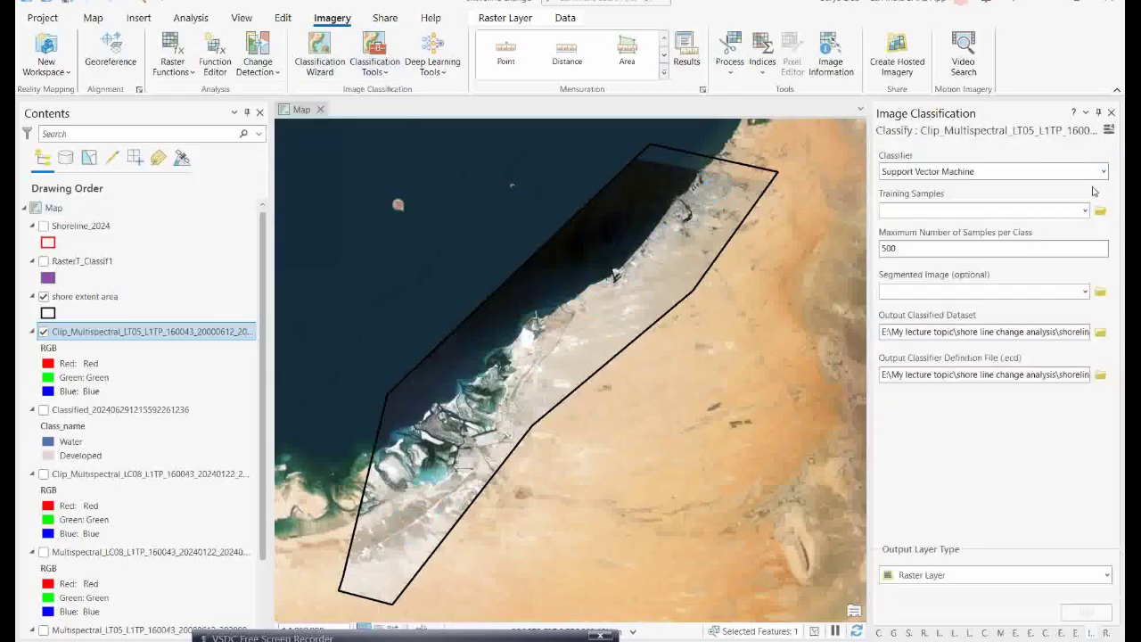
{"action": "left_click", "coordinate": [1100, 211]}
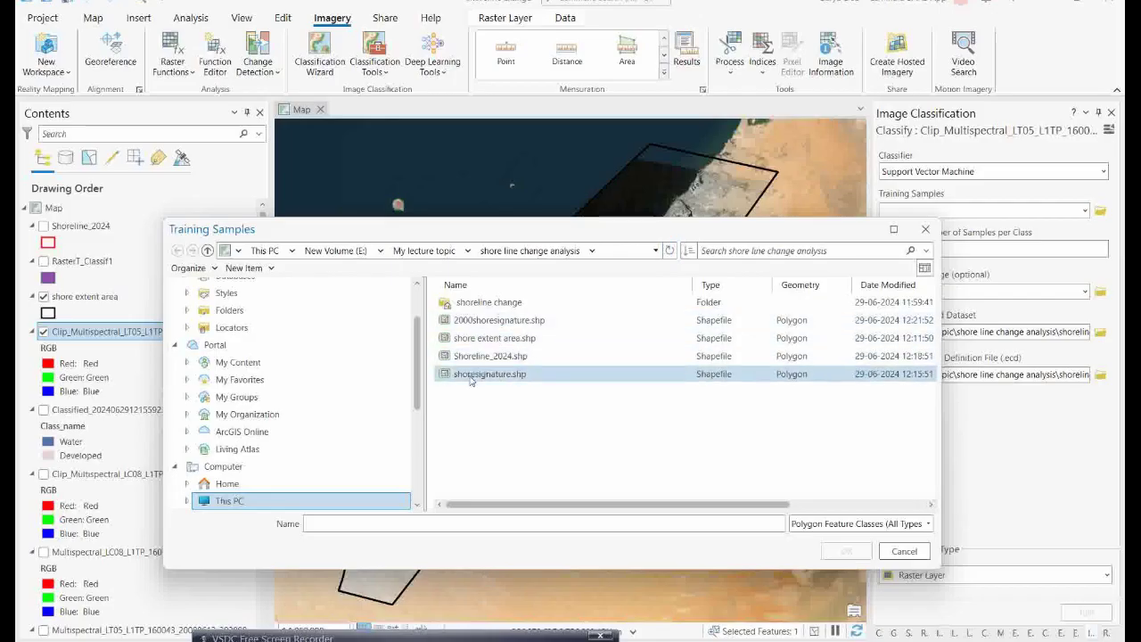
{"action": "left_click", "coordinate": [470, 326]}
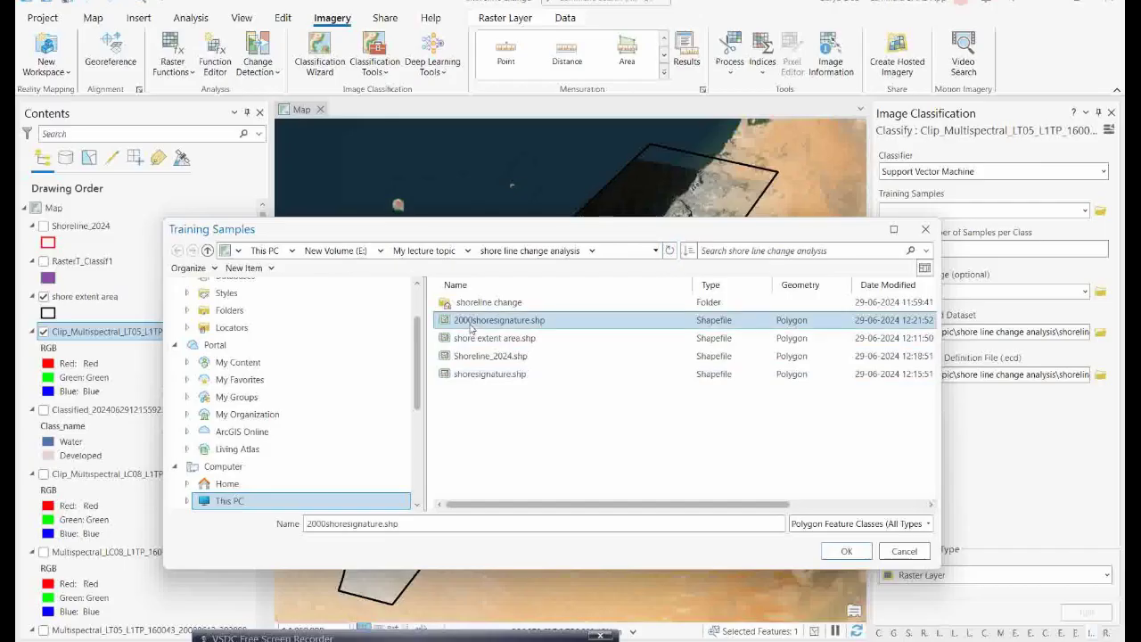
{"action": "left_click", "coordinate": [847, 551]}
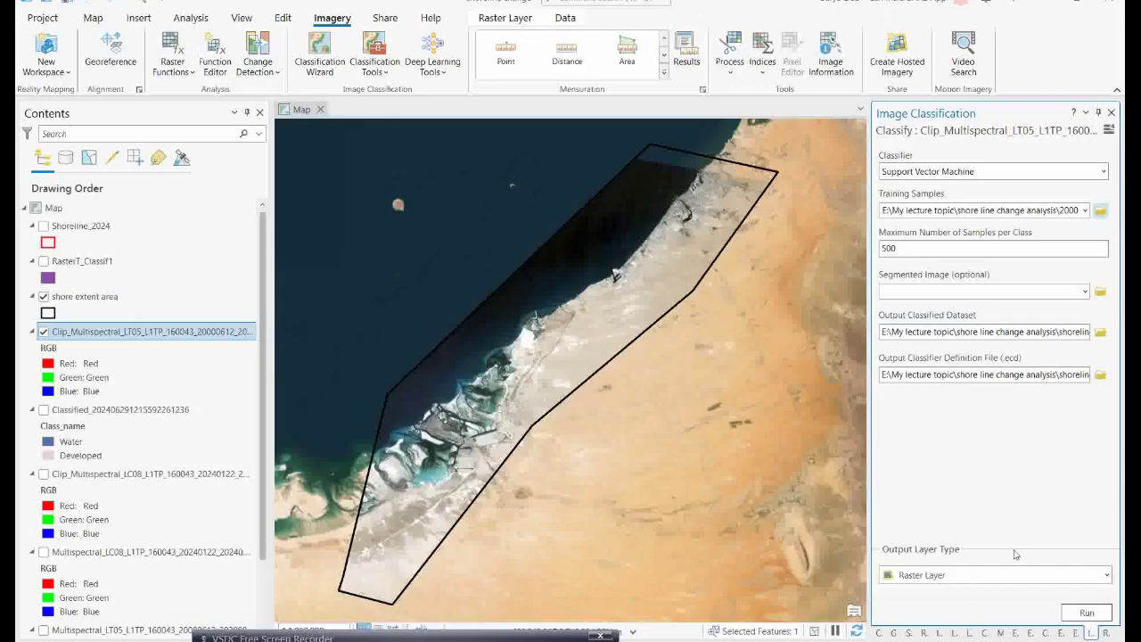
{"action": "left_click", "coordinate": [1087, 615]}
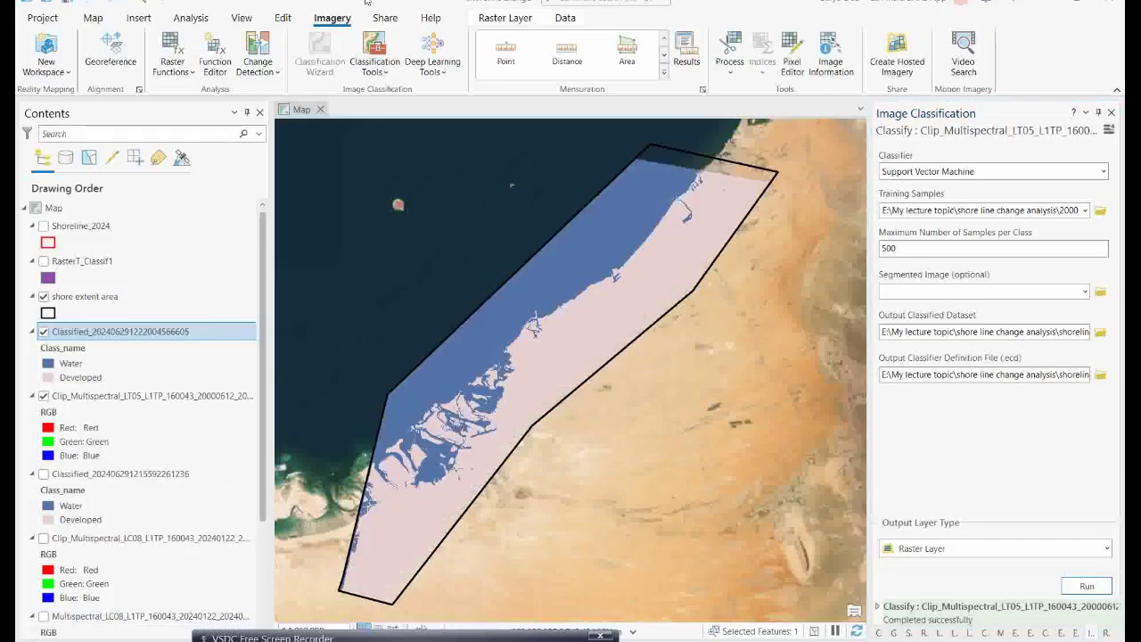
Convert the newly classified 2000 raster to simplified polygons with Raster to Polygon, using the Value field and output RasterT_Classif2.
{"action": "left_click", "coordinate": [189, 18]}
{"action": "left_click", "coordinate": [185, 55]}
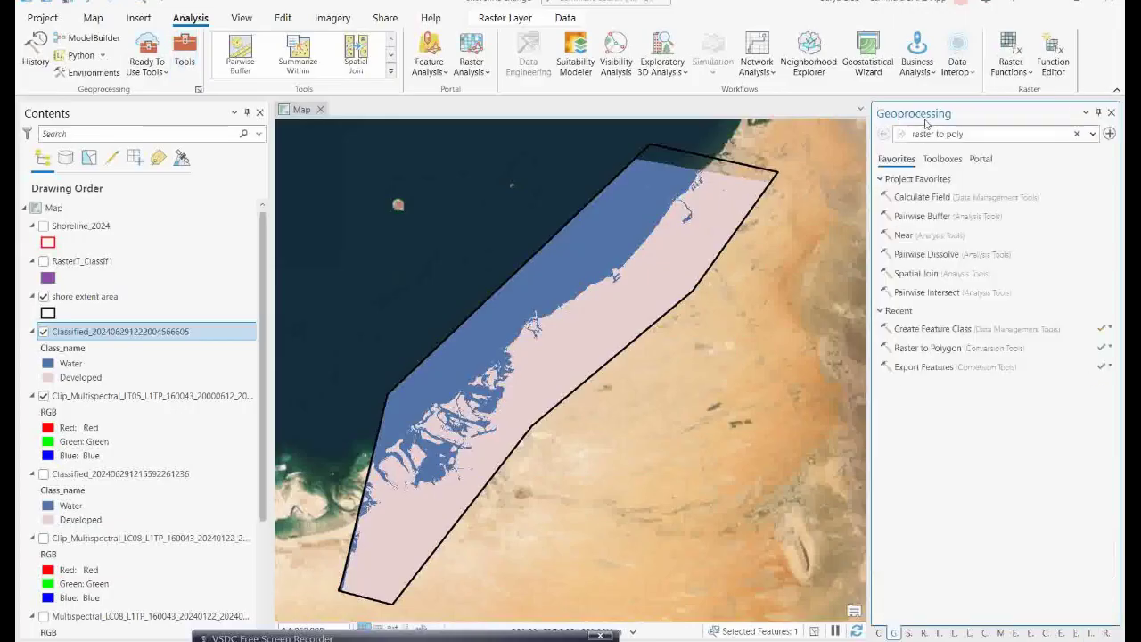
{"action": "left_click", "coordinate": [1077, 134]}
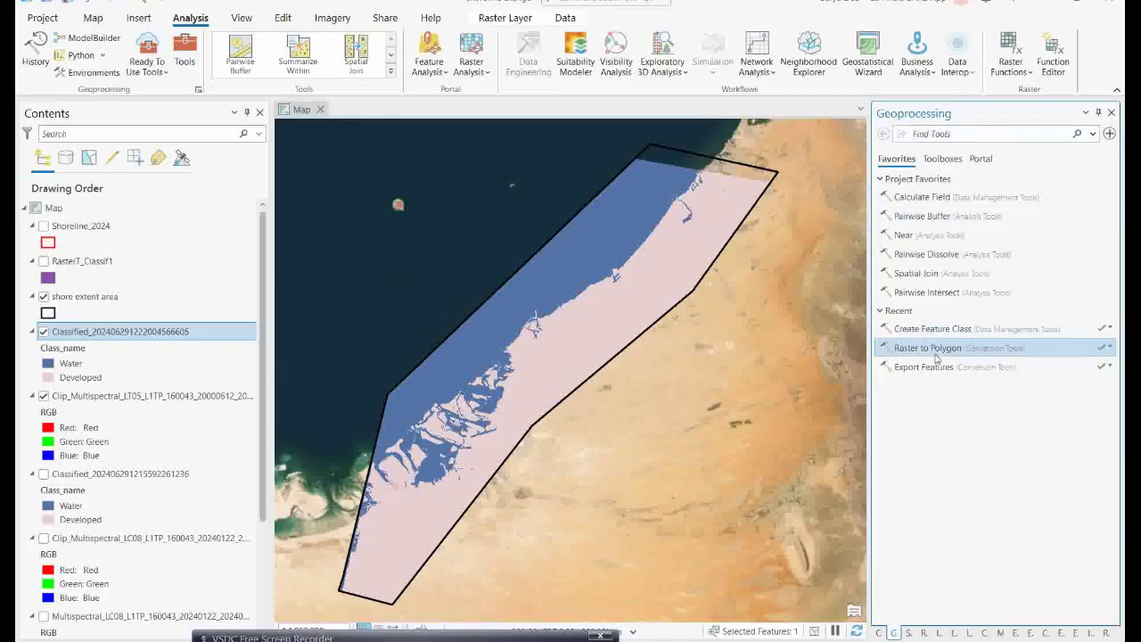
{"action": "left_click", "coordinate": [927, 348]}
{"action": "left_click", "coordinate": [1089, 193]}
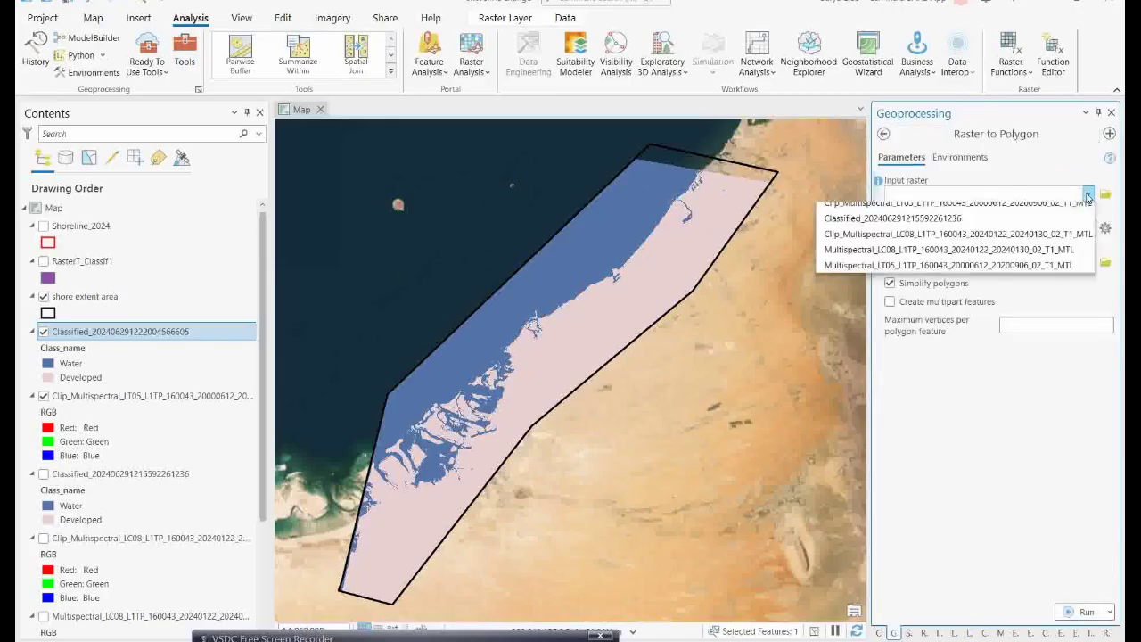
{"action": "left_click", "coordinate": [909, 211]}
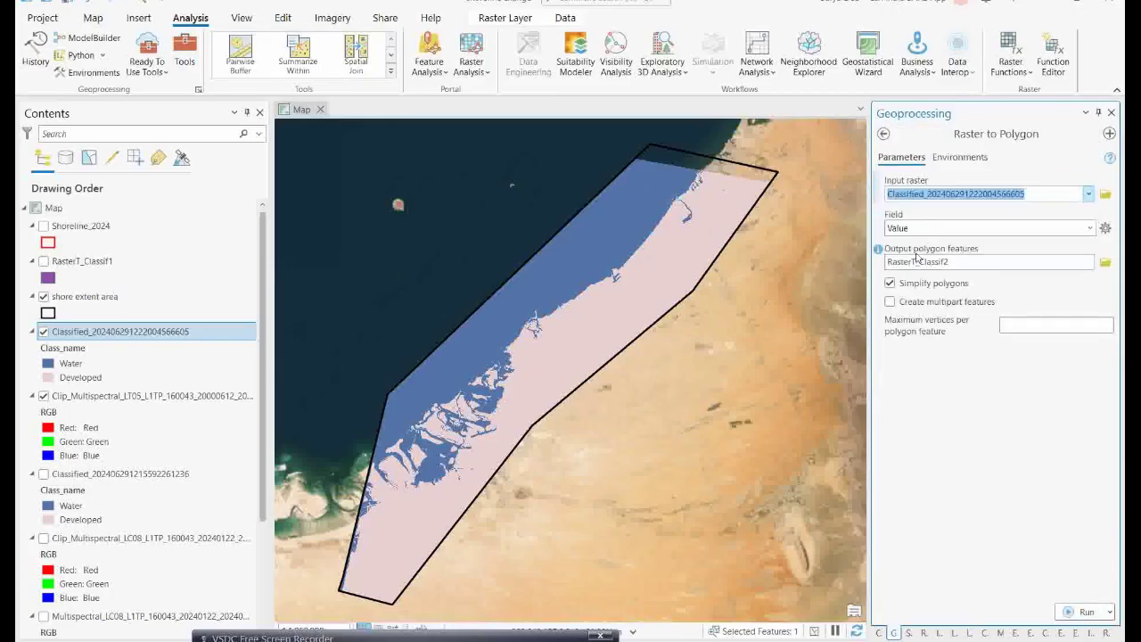
{"action": "left_click", "coordinate": [1069, 613]}
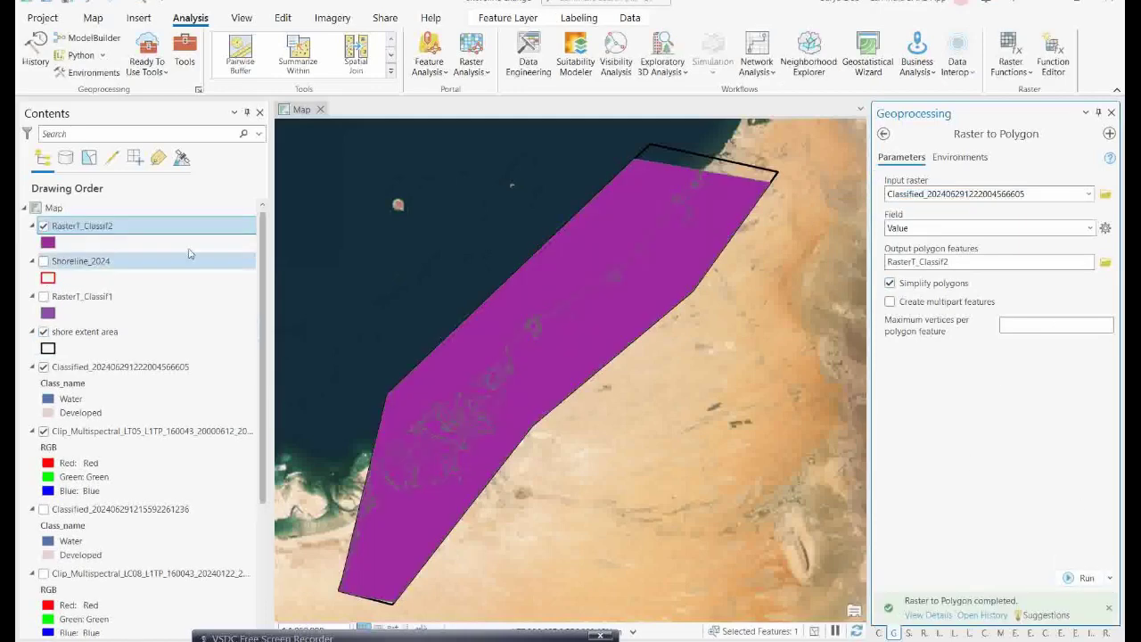
Select the large water polygon of the RasterT_Classif2 layer on the map.
{"action": "left_click", "coordinate": [93, 18]}
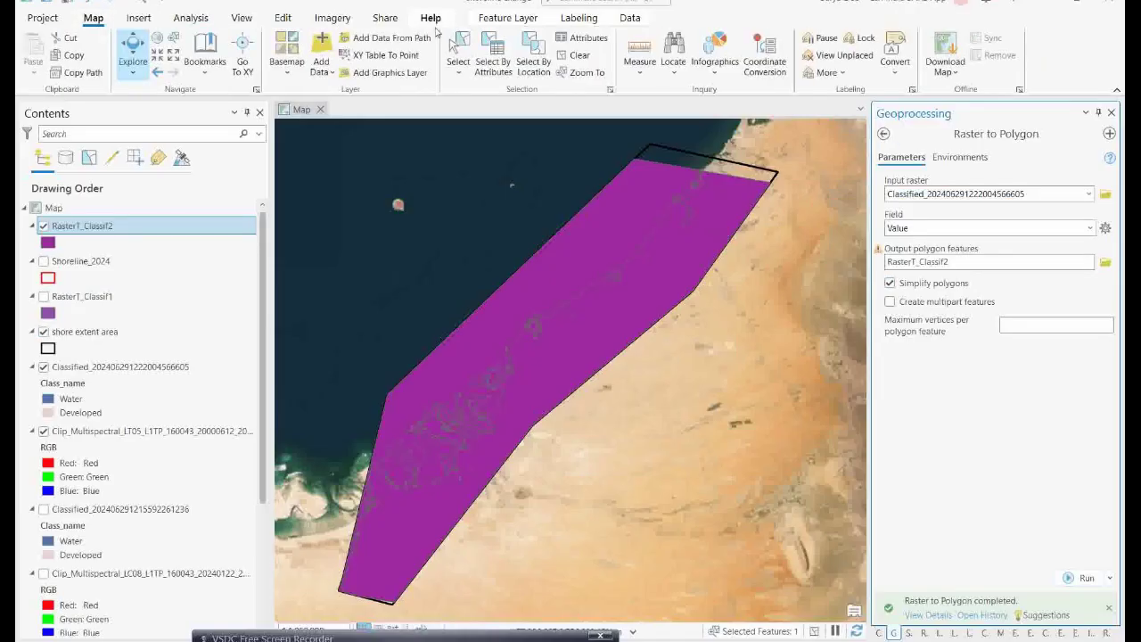
{"action": "left_click", "coordinate": [458, 53]}
{"action": "left_click", "coordinate": [593, 263]}
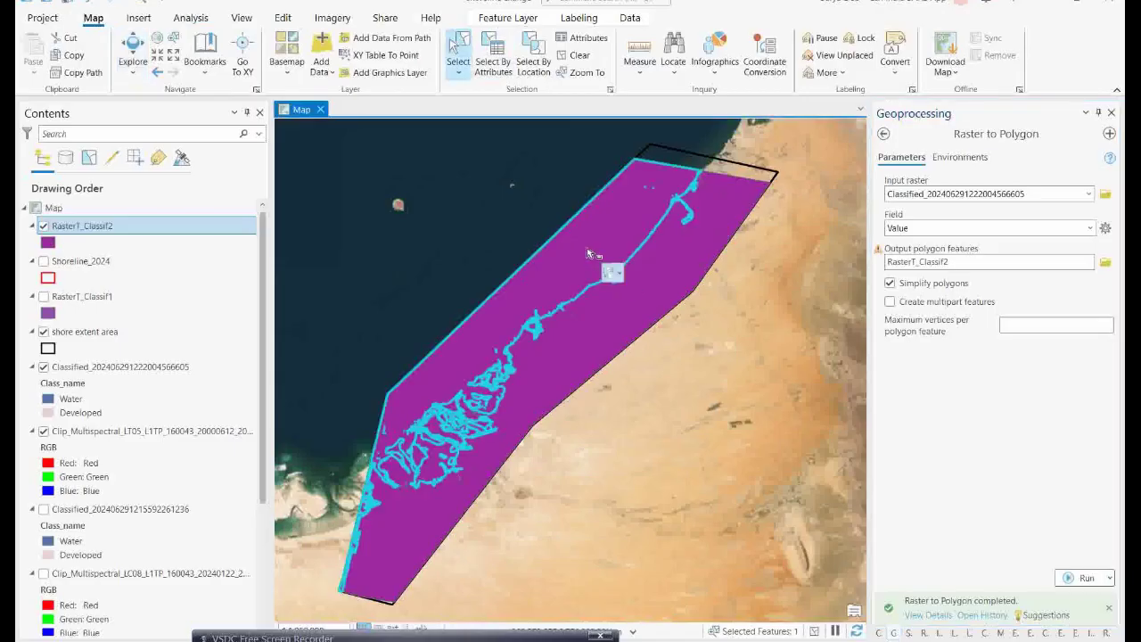
{"action": "scroll", "coordinate": [98, 237], "scroll_direction": "down", "scroll_amount": 1}
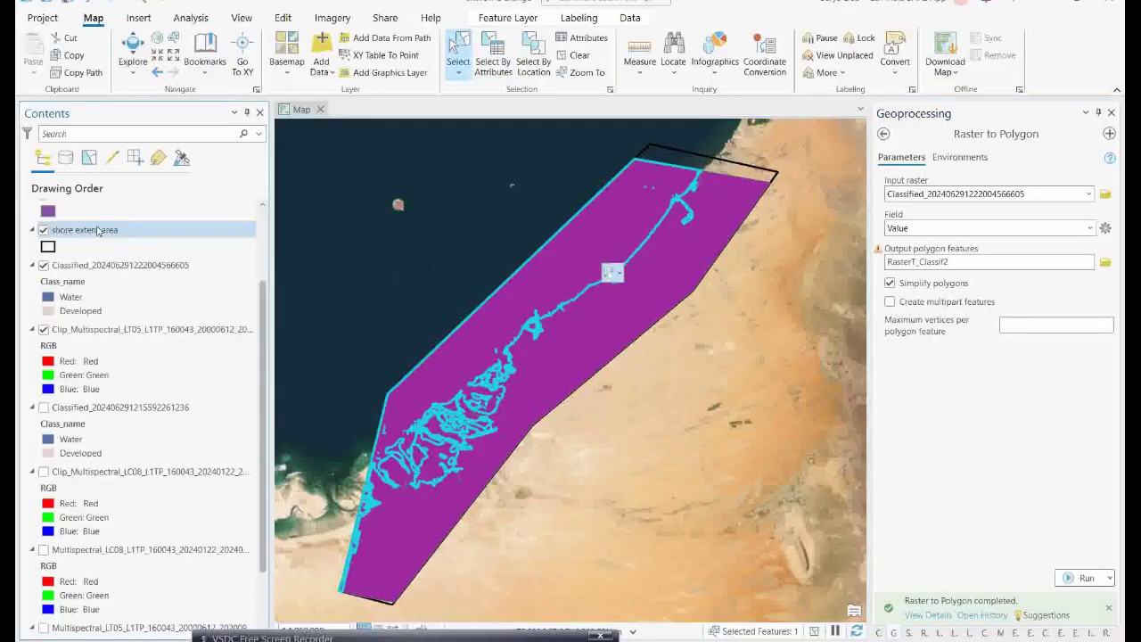
{"action": "right_click", "coordinate": [98, 230]}
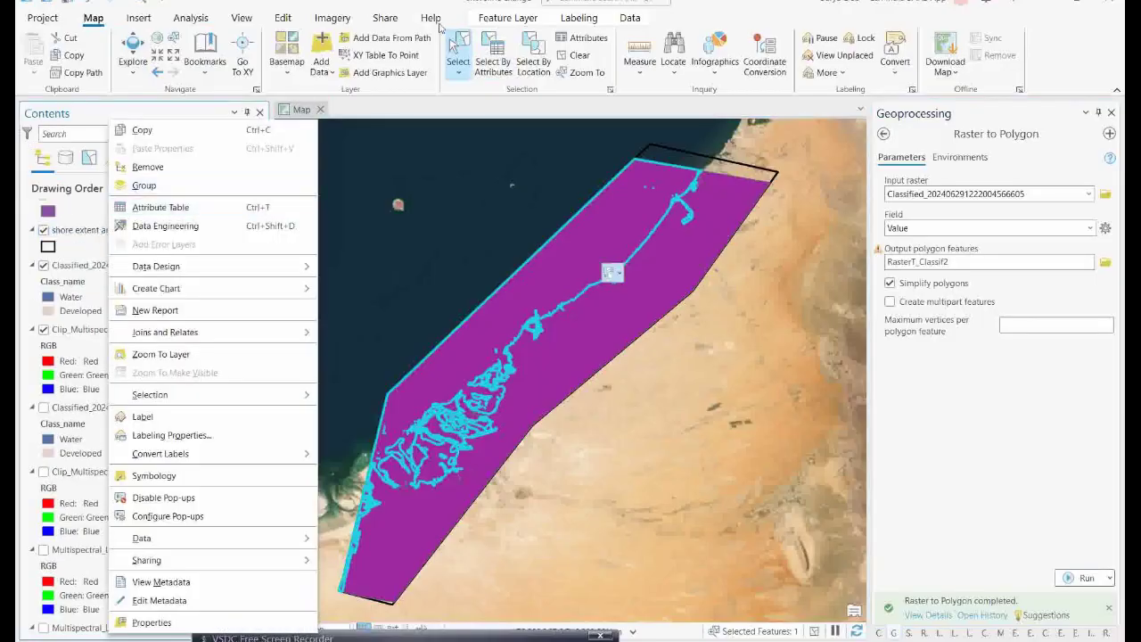
{"action": "left_click", "coordinate": [367, 4]}
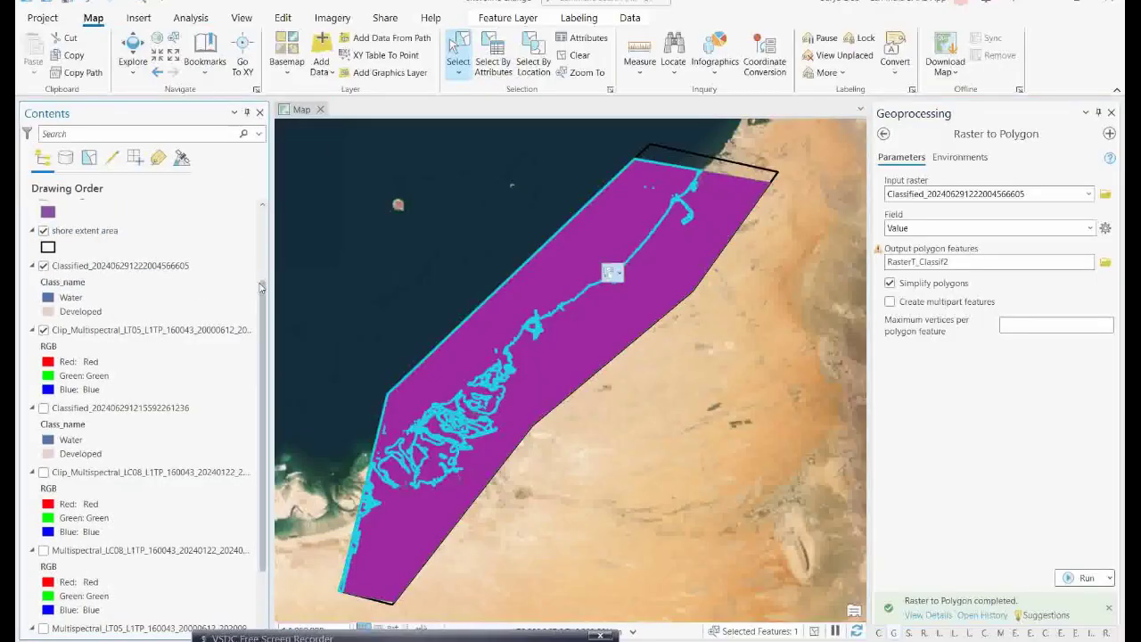
{"action": "scroll", "coordinate": [225, 205], "scroll_direction": "up", "scroll_amount": 2}
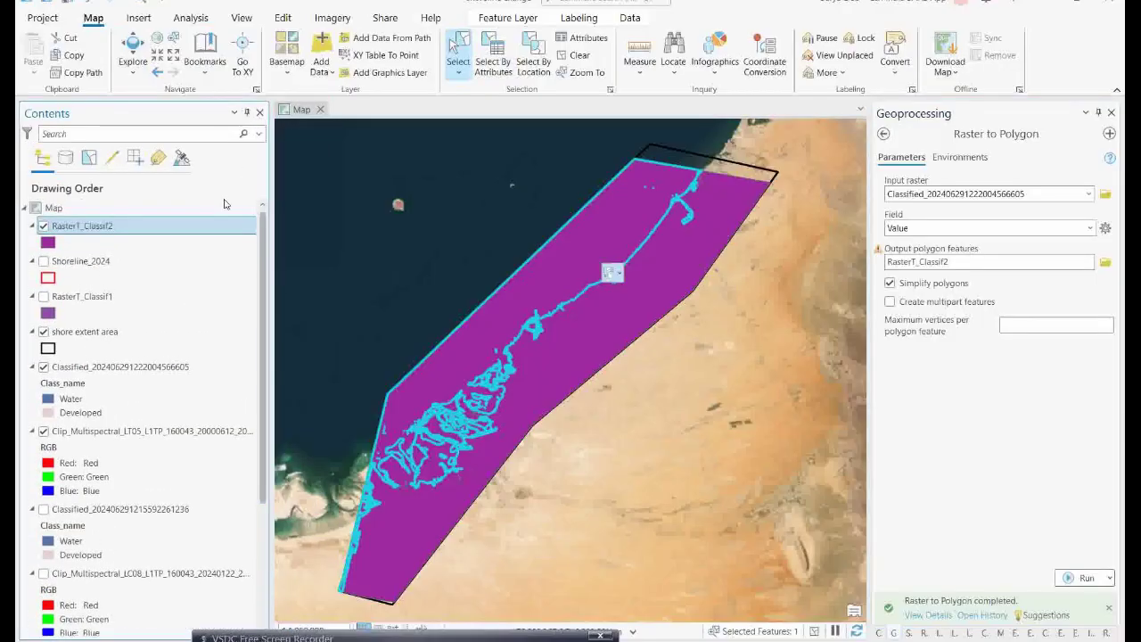
Export the selected RasterT_Classif2 polygon to the shore line change analysis folder as Shoreline_2000.shp.
{"action": "right_click", "coordinate": [94, 228]}
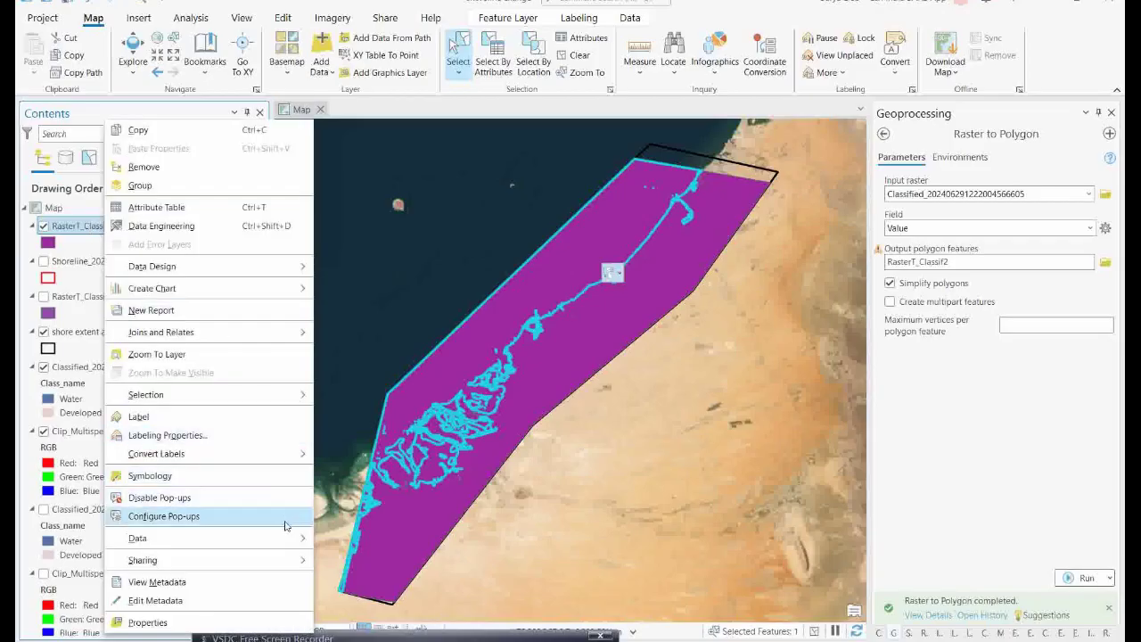
{"action": "mouse_move", "coordinate": [295, 543]}
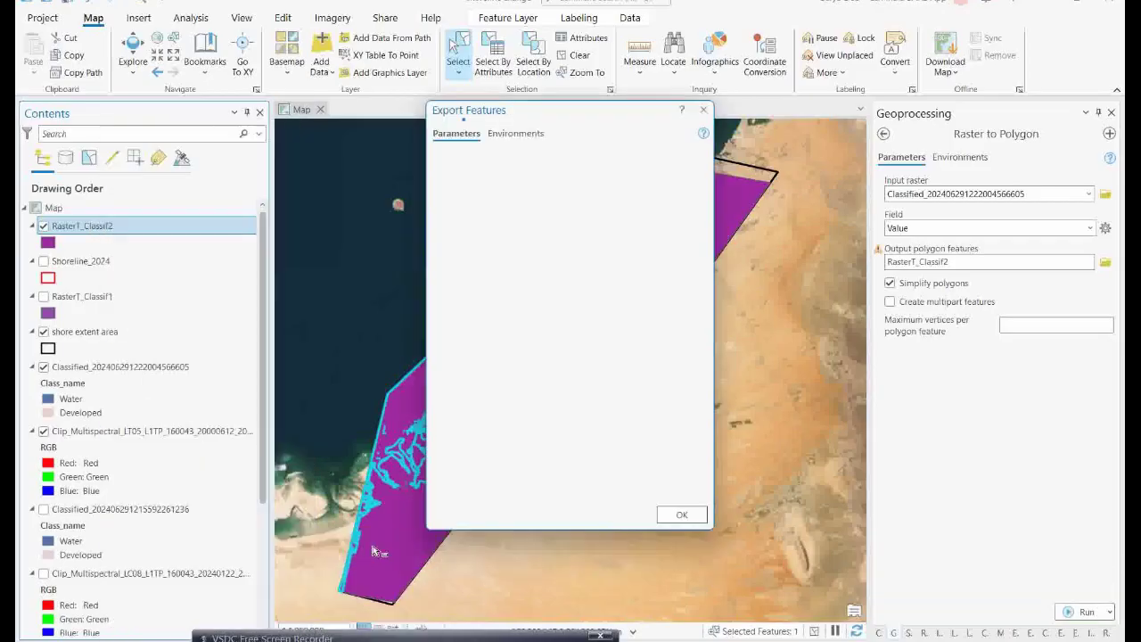
{"action": "left_click", "coordinate": [370, 467]}
{"action": "left_click", "coordinate": [700, 221]}
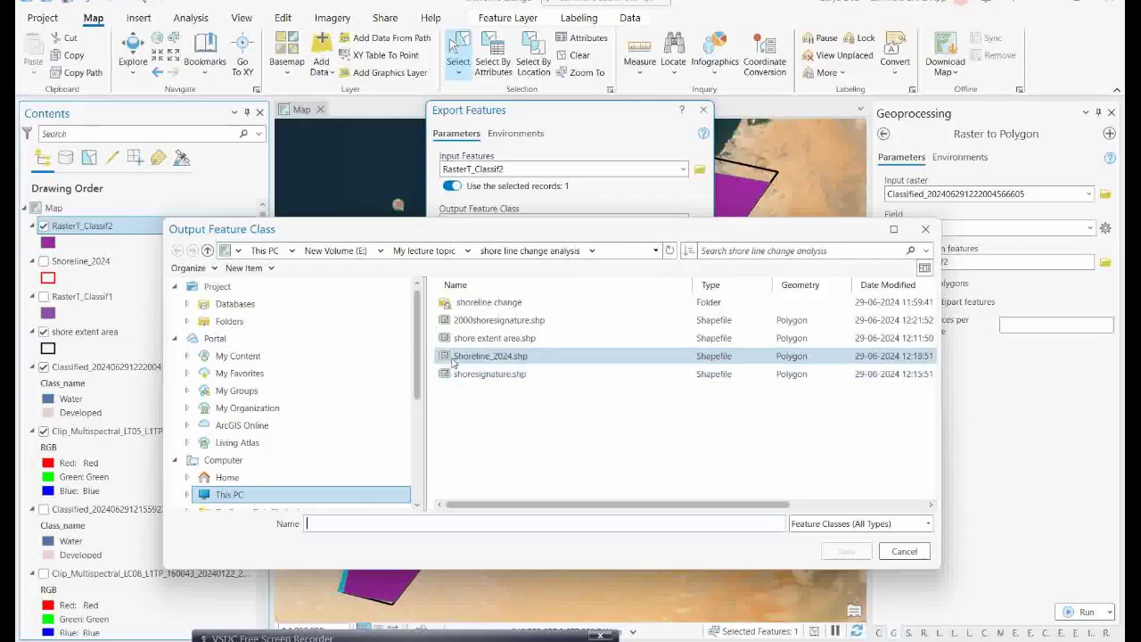
{"action": "left_click", "coordinate": [455, 360]}
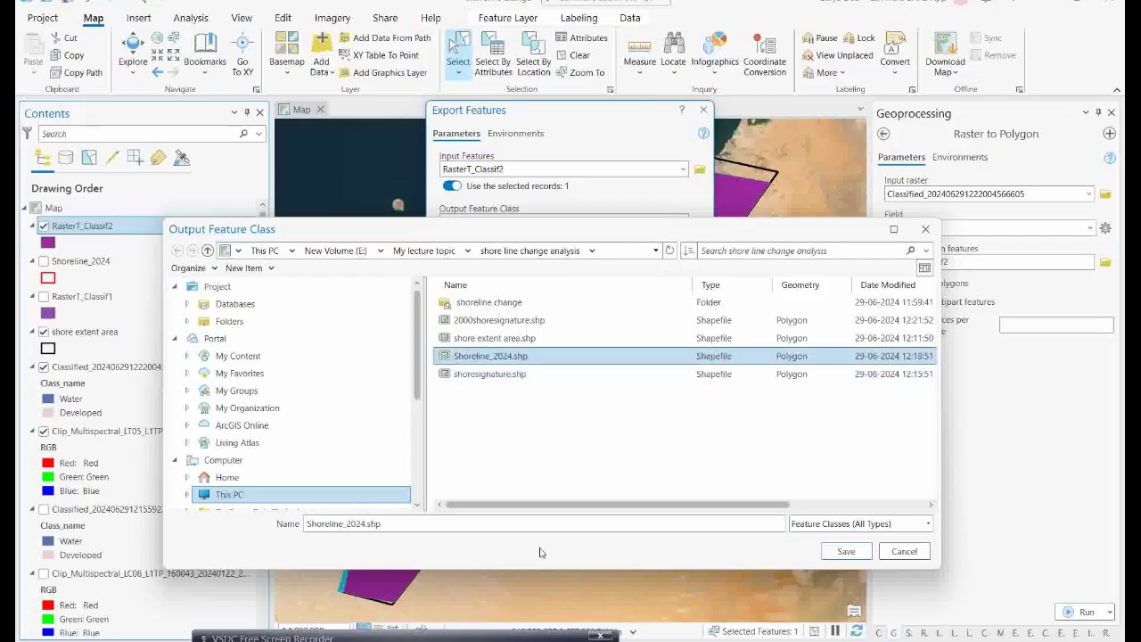
{"action": "left_click", "coordinate": [357, 523]}
{"action": "key", "text": "BackSpace"}
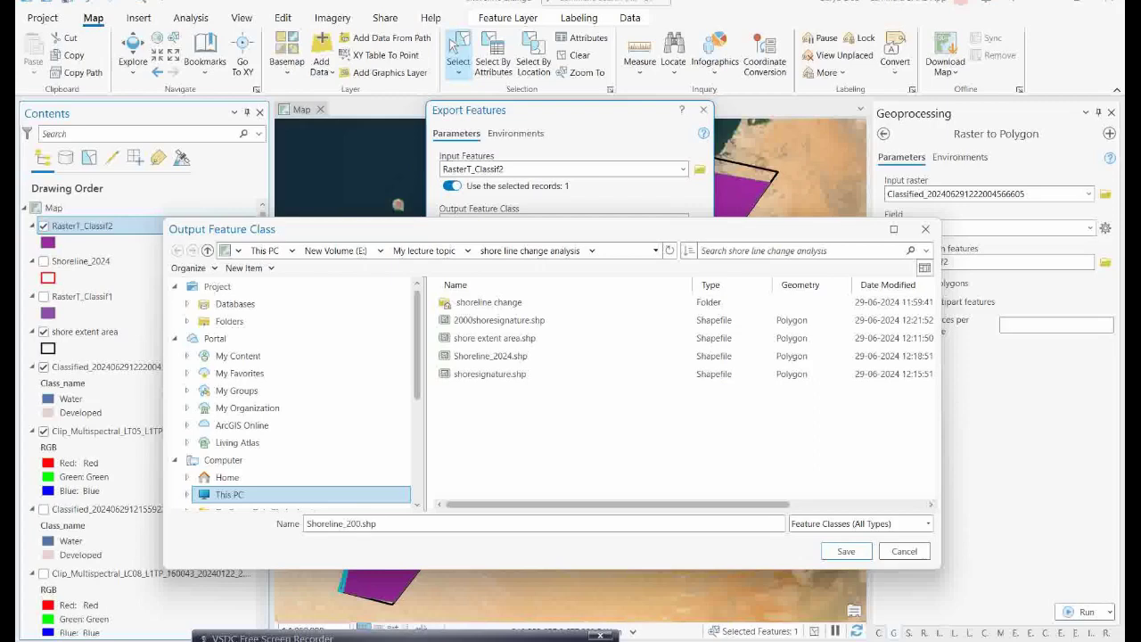
{"action": "left_click", "coordinate": [846, 551]}
{"action": "left_click", "coordinate": [680, 517]}
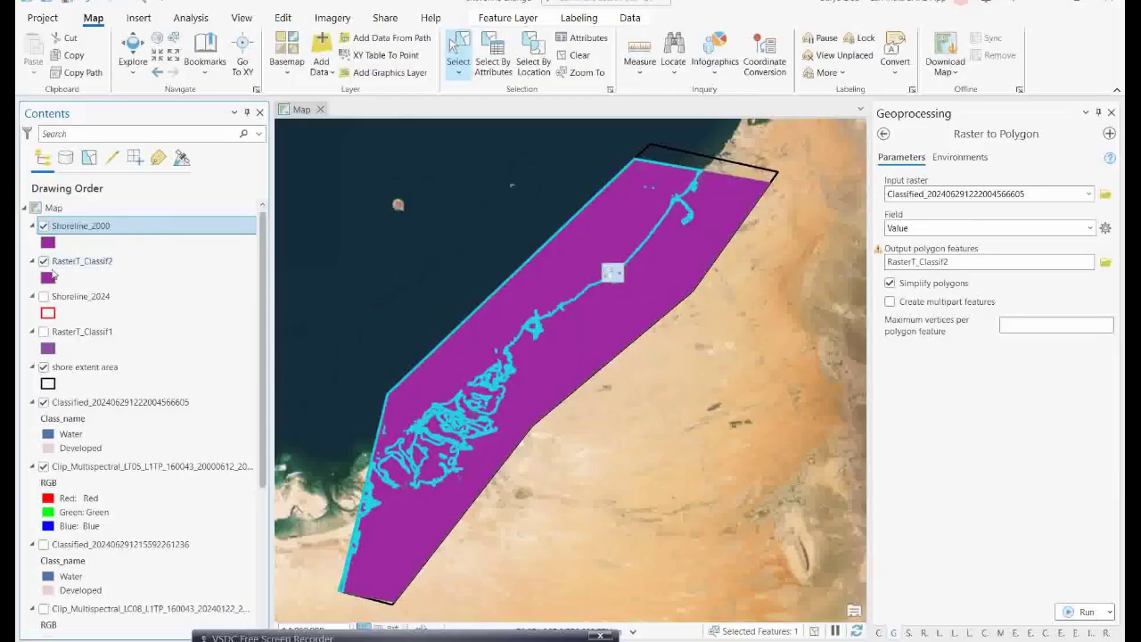
Hide the RasterT_Classif2 layer and style Shoreline_2000 with the unfilled 2 pt Black Outline symbol, recolouring its outline lime green.
{"action": "left_click", "coordinate": [42, 262]}
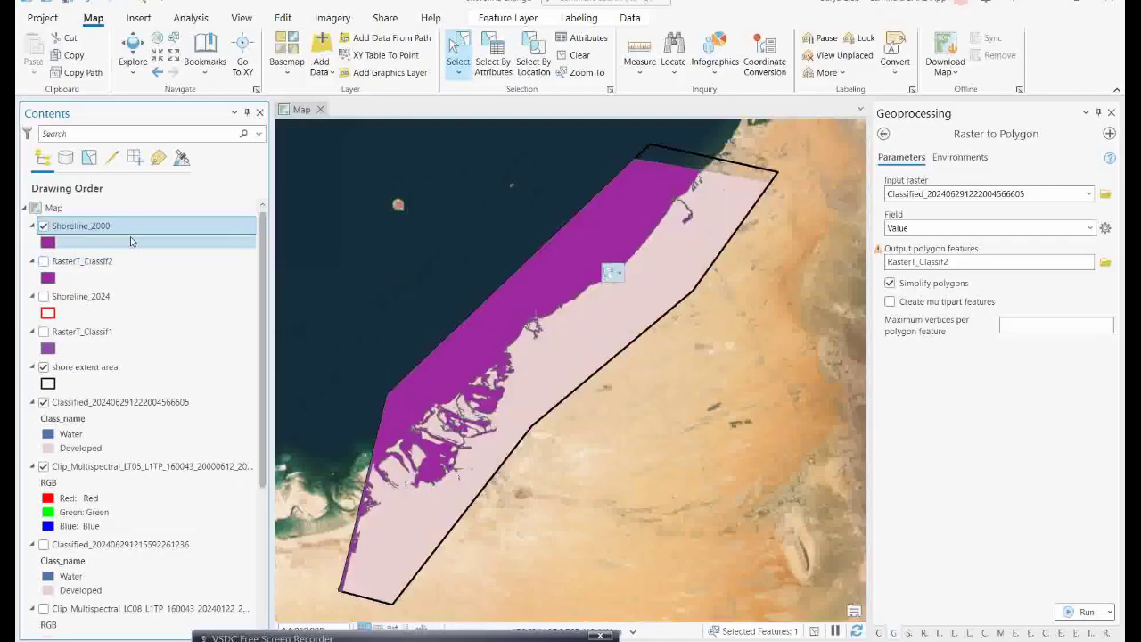
{"action": "left_click", "coordinate": [49, 243]}
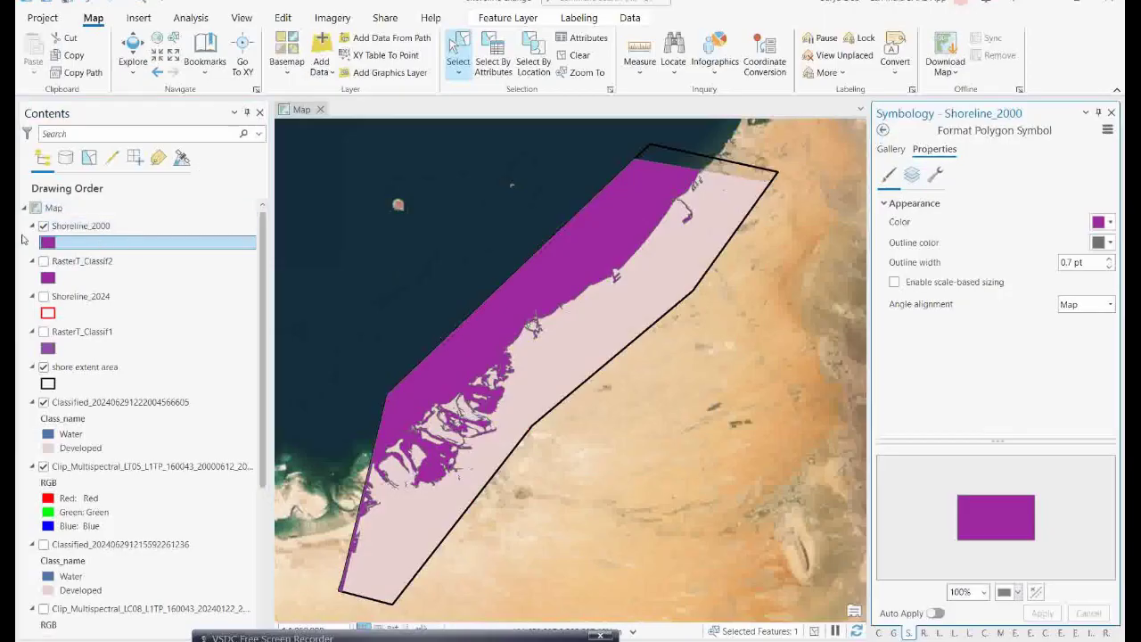
{"action": "left_click", "coordinate": [890, 149]}
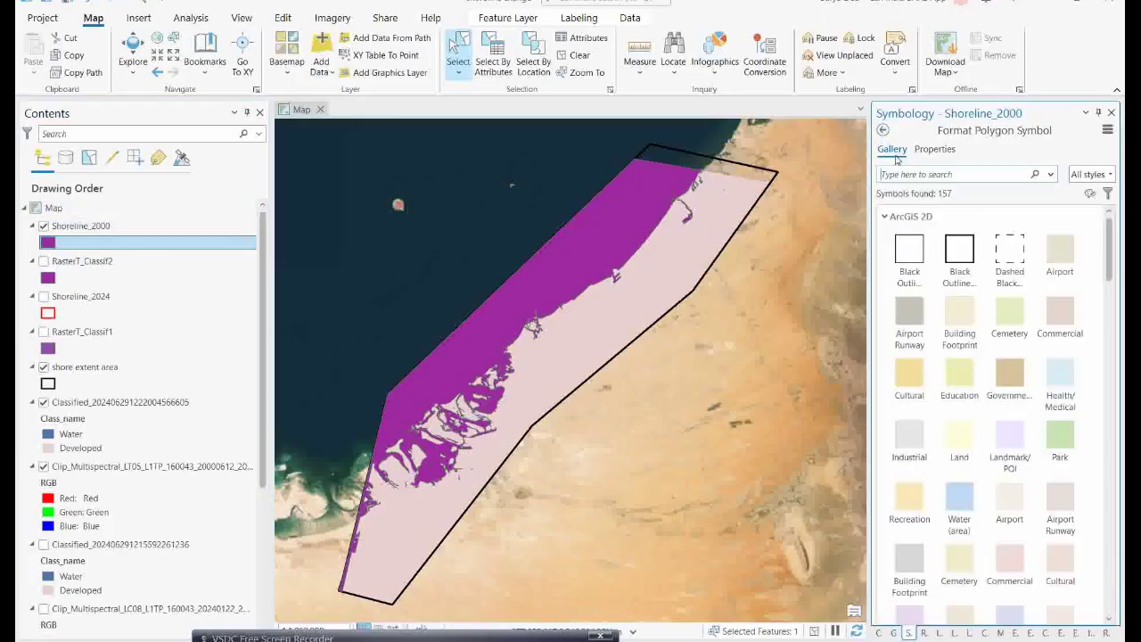
{"action": "left_click", "coordinate": [972, 259]}
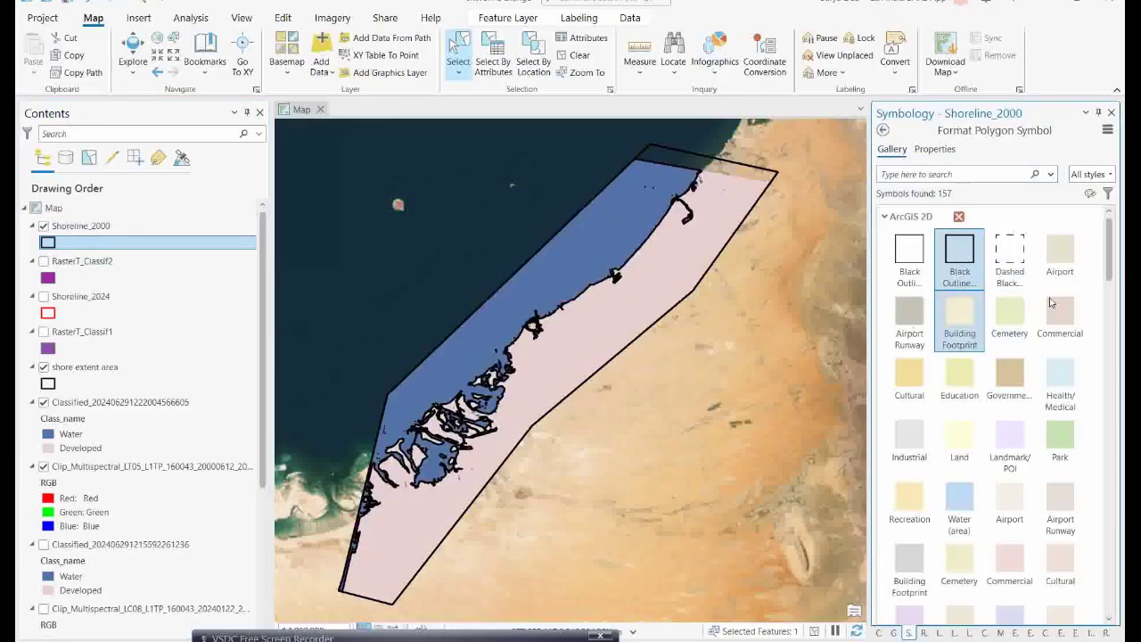
{"action": "left_click", "coordinate": [927, 150]}
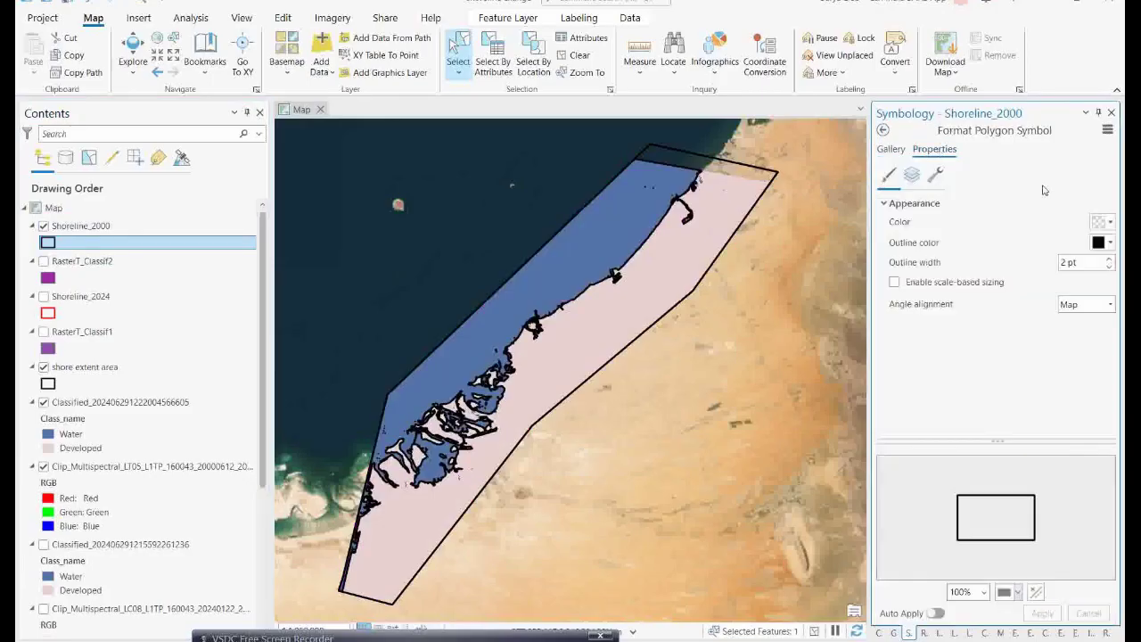
{"action": "left_click", "coordinate": [1110, 243]}
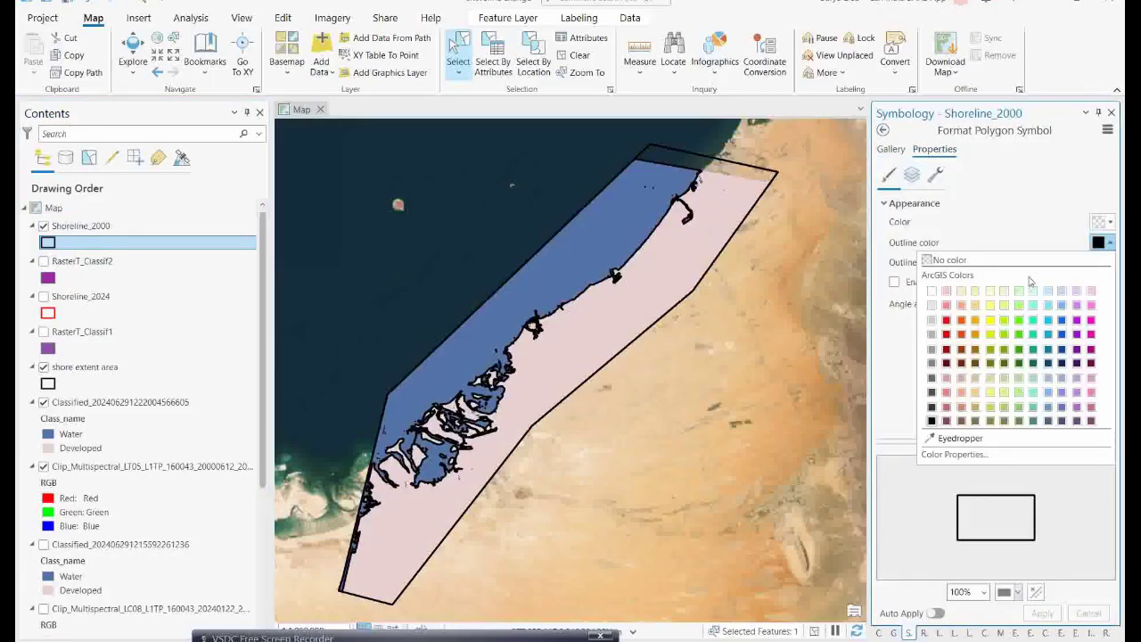
{"action": "left_click", "coordinate": [1005, 335]}
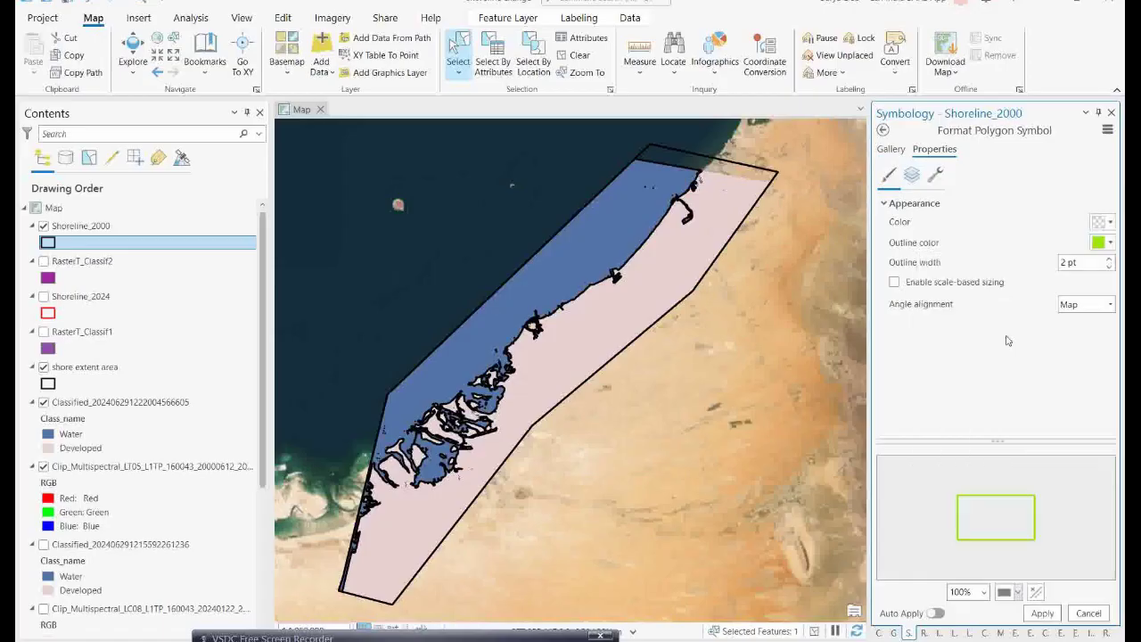
{"action": "left_click", "coordinate": [1042, 612]}
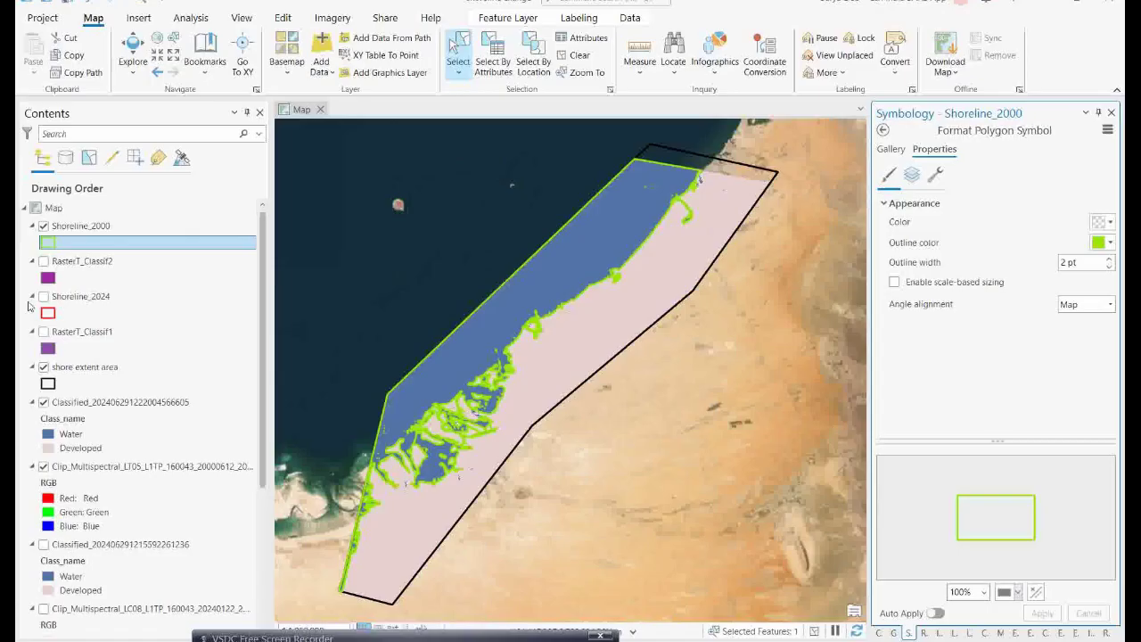
Display Shoreline_2024 instead of the shore extent area layer, and select the Shoreline_2000 polygon on the map.
{"action": "left_click", "coordinate": [44, 366]}
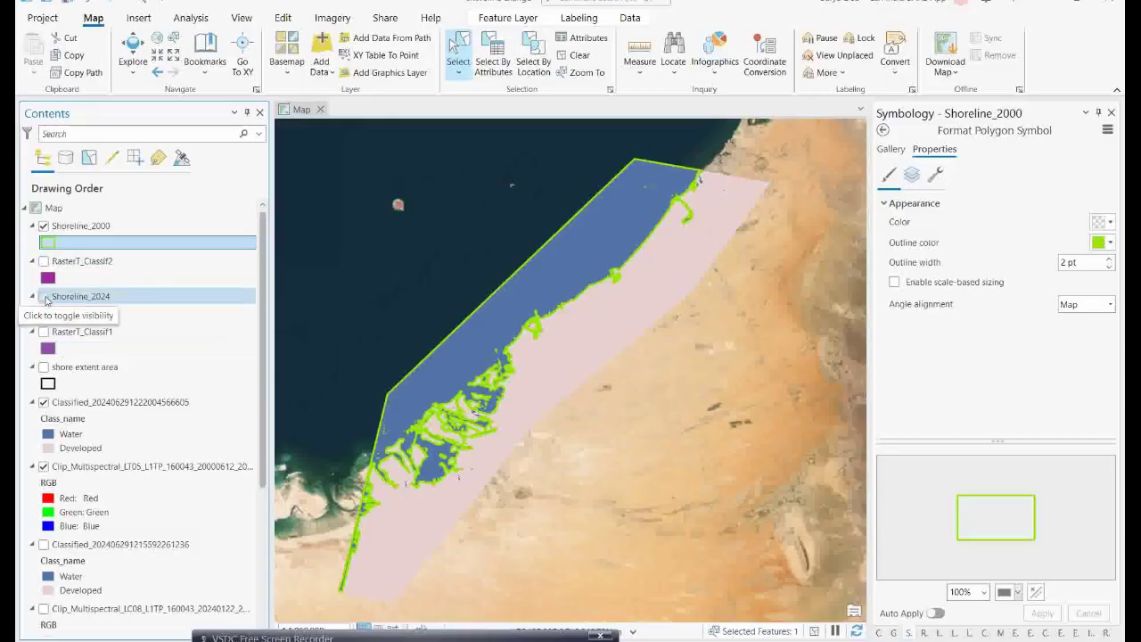
{"action": "left_click", "coordinate": [44, 298]}
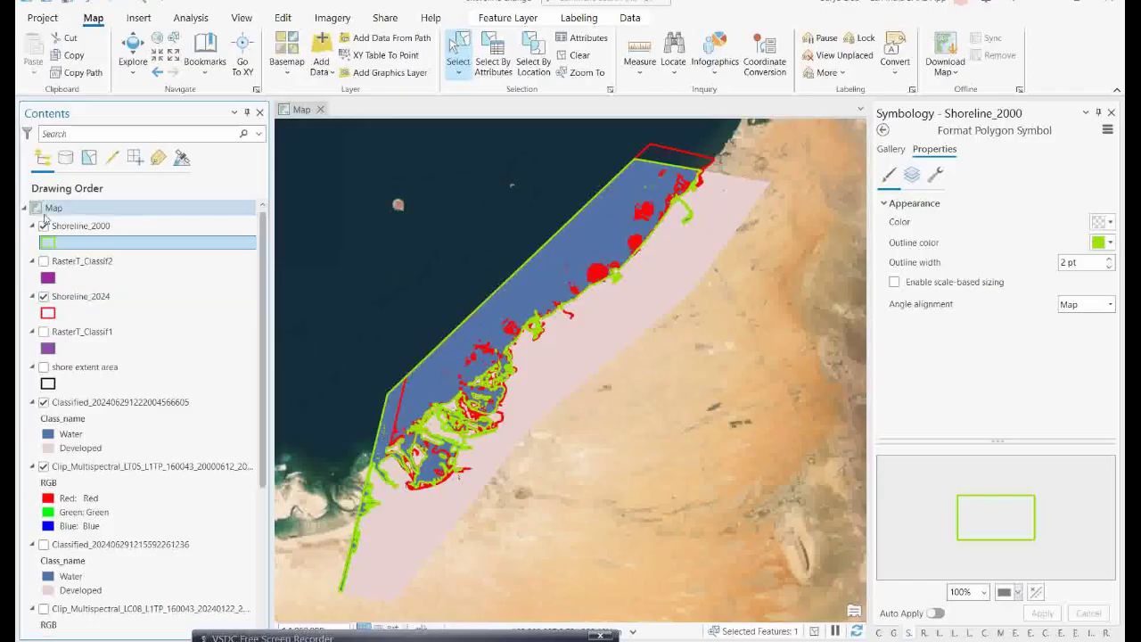
{"action": "left_click", "coordinate": [44, 226]}
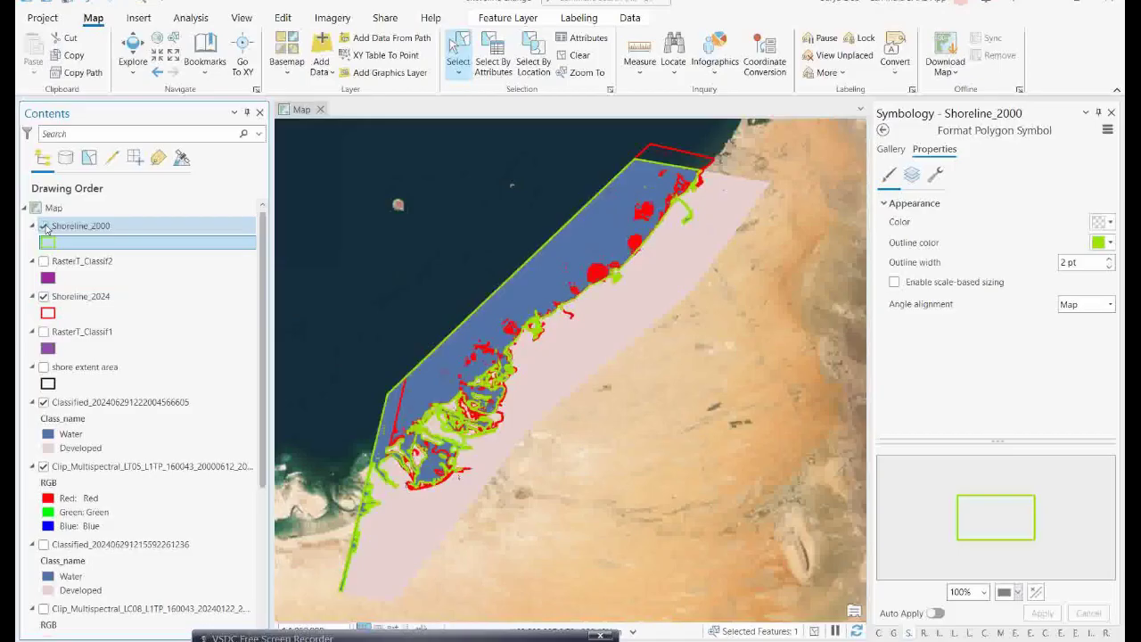
{"action": "left_click", "coordinate": [421, 463]}
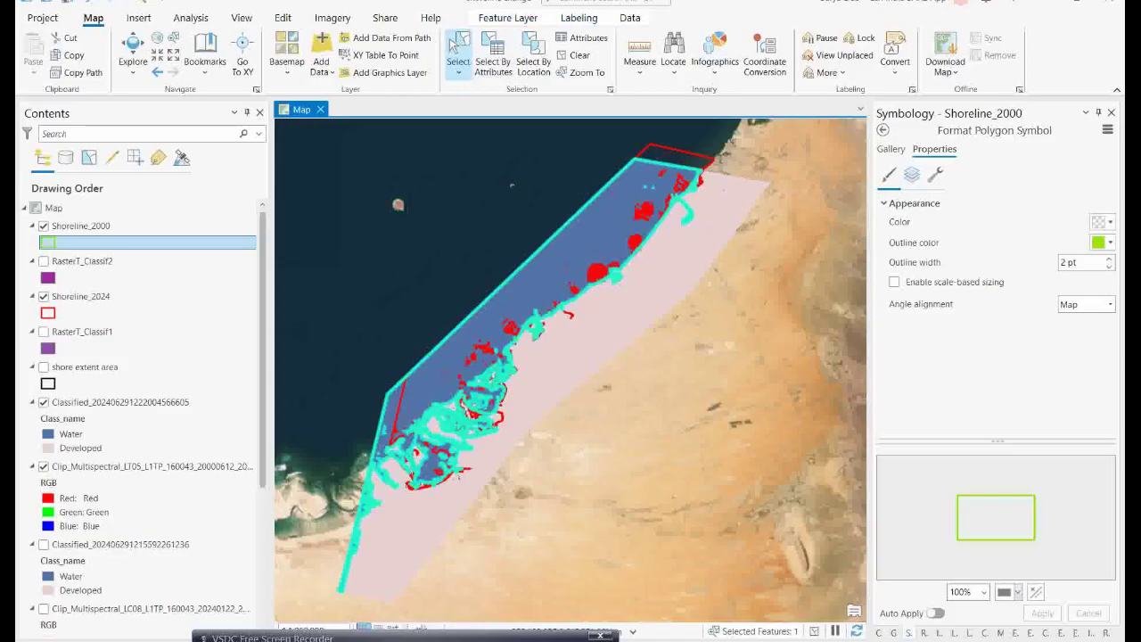
{"action": "scroll", "coordinate": [294, 584], "scroll_direction": "up", "scroll_amount": 3}
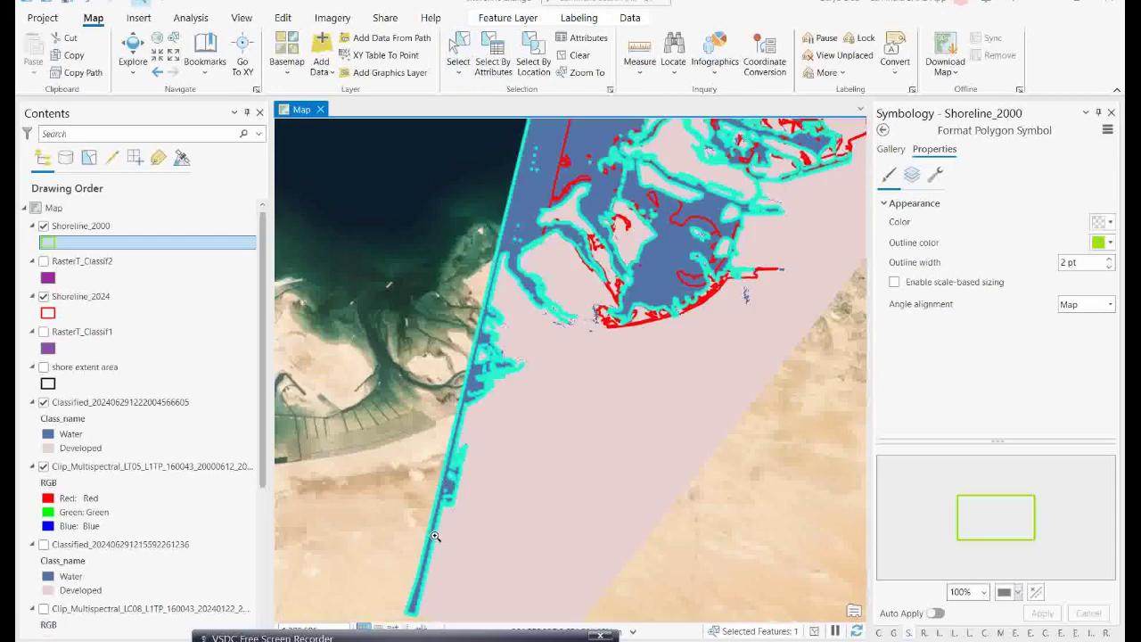
Hide the Shoreline_2024 layer and make Shoreline_2000 the only layer available for feature editing.
{"action": "left_click", "coordinate": [387, 22]}
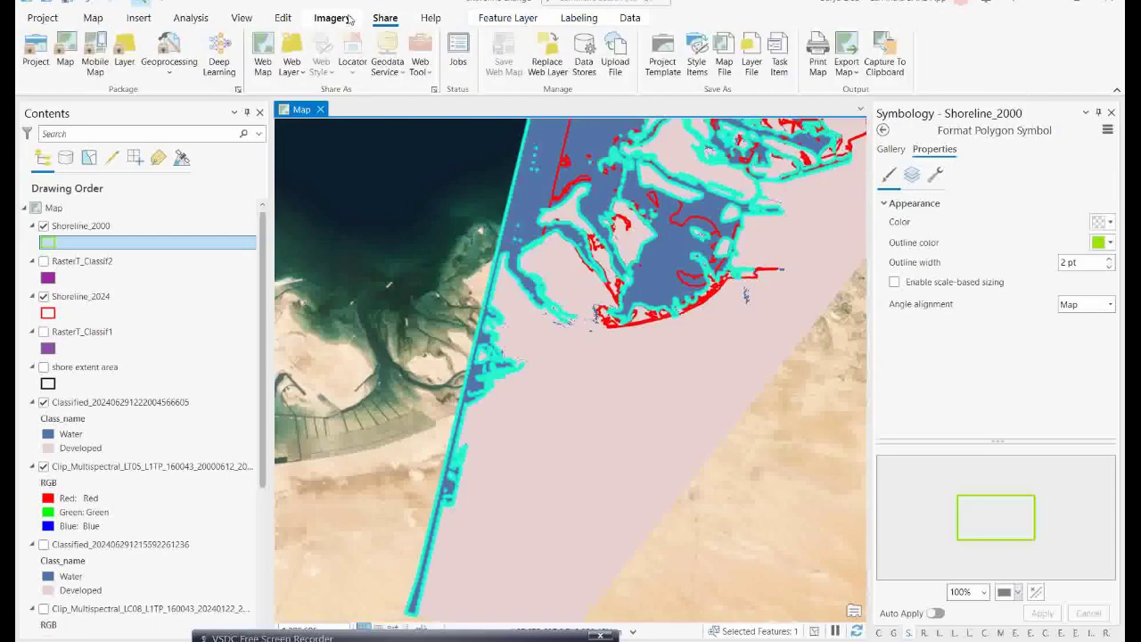
{"action": "left_click", "coordinate": [286, 19]}
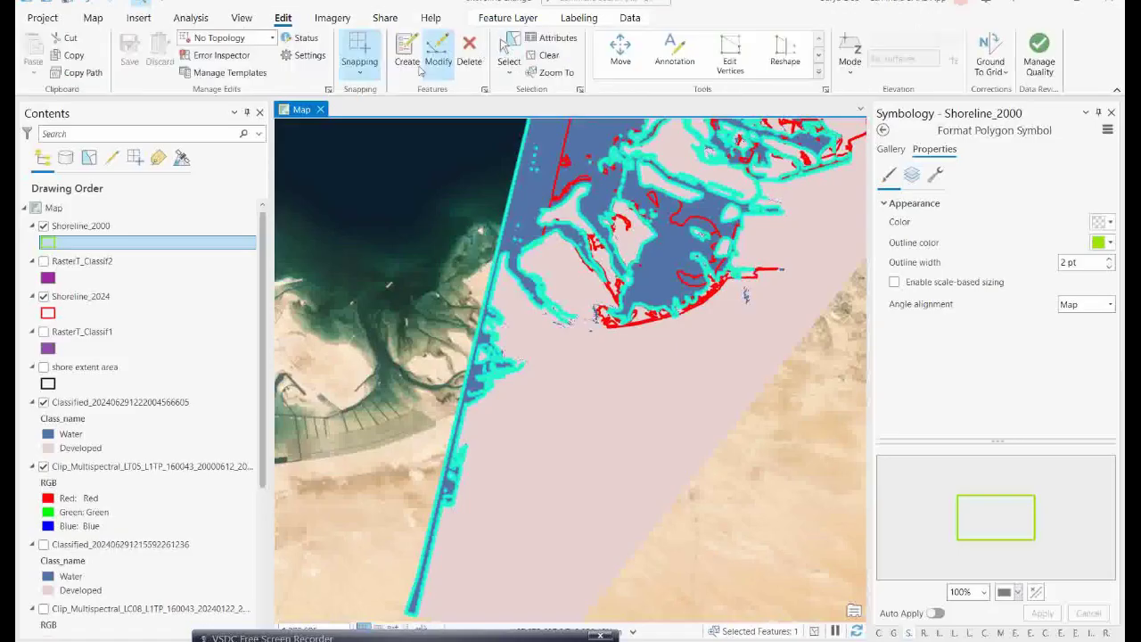
{"action": "left_click", "coordinate": [406, 54]}
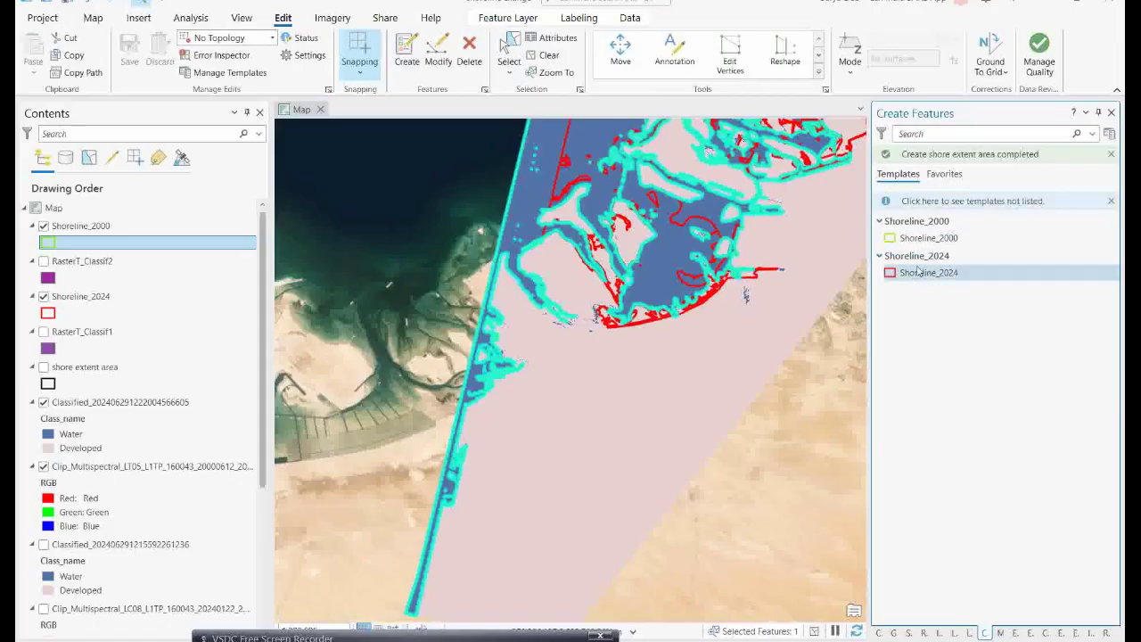
{"action": "left_click", "coordinate": [918, 272]}
{"action": "left_click", "coordinate": [45, 303]}
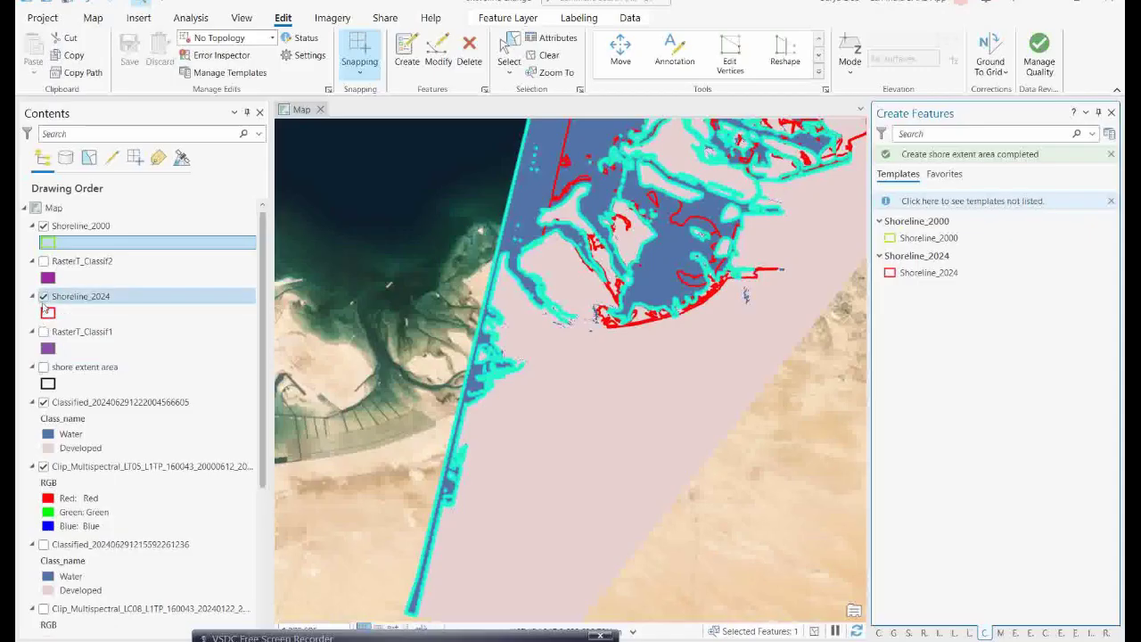
{"action": "left_click", "coordinate": [44, 296]}
{"action": "left_click", "coordinate": [89, 226]}
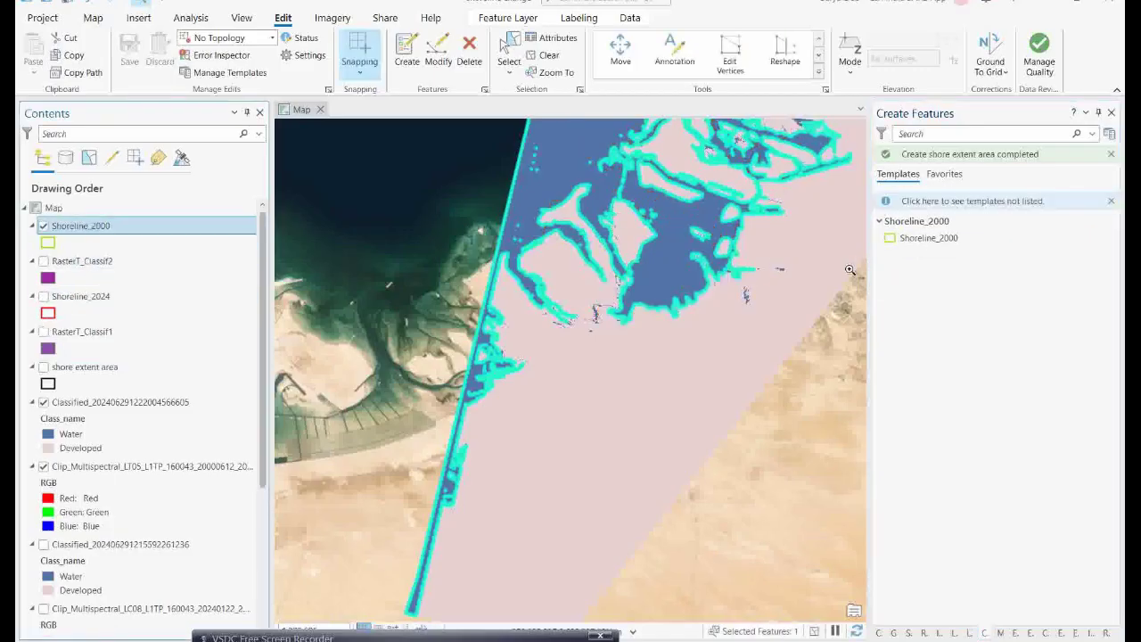
{"action": "left_click", "coordinate": [928, 238]}
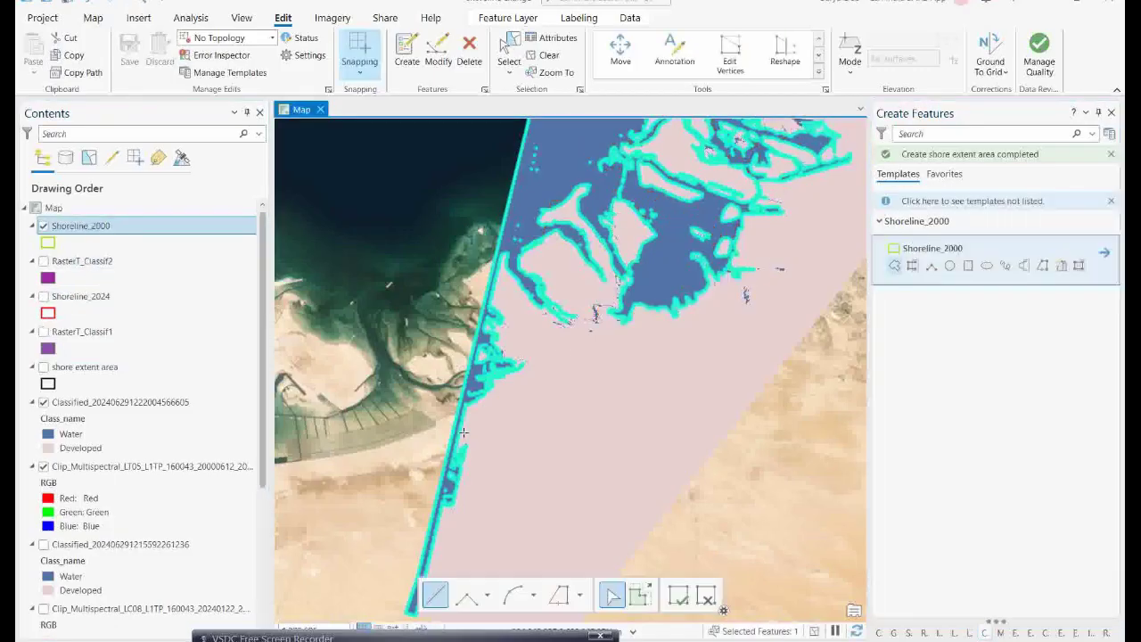
{"action": "left_click", "coordinate": [480, 281]}
{"action": "right_click", "coordinate": [478, 265]}
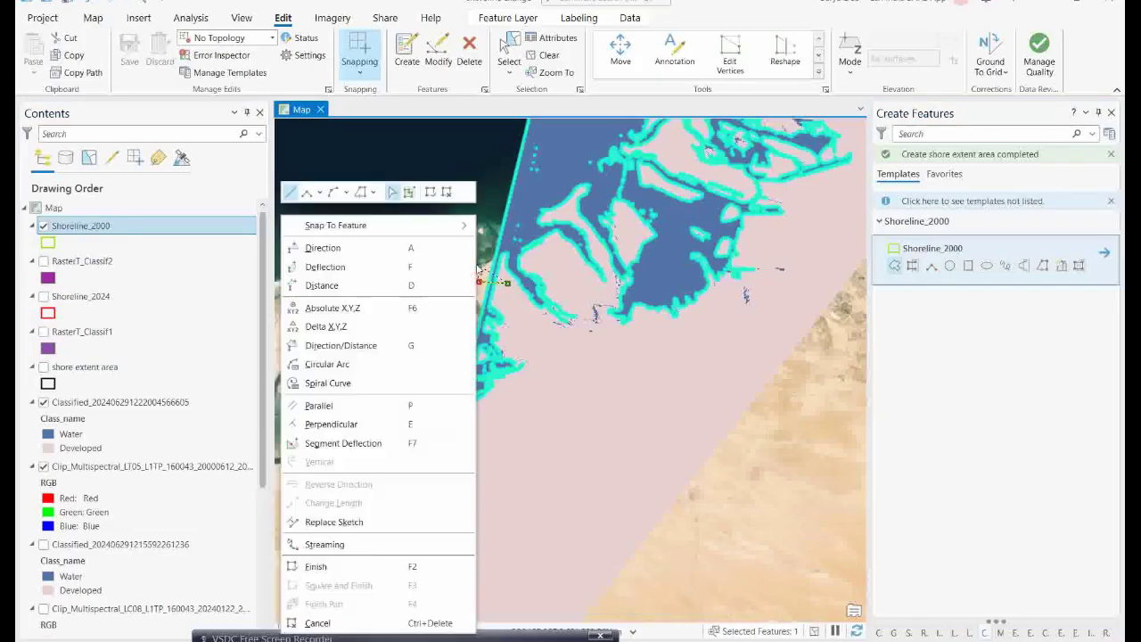
{"action": "left_click", "coordinate": [316, 623]}
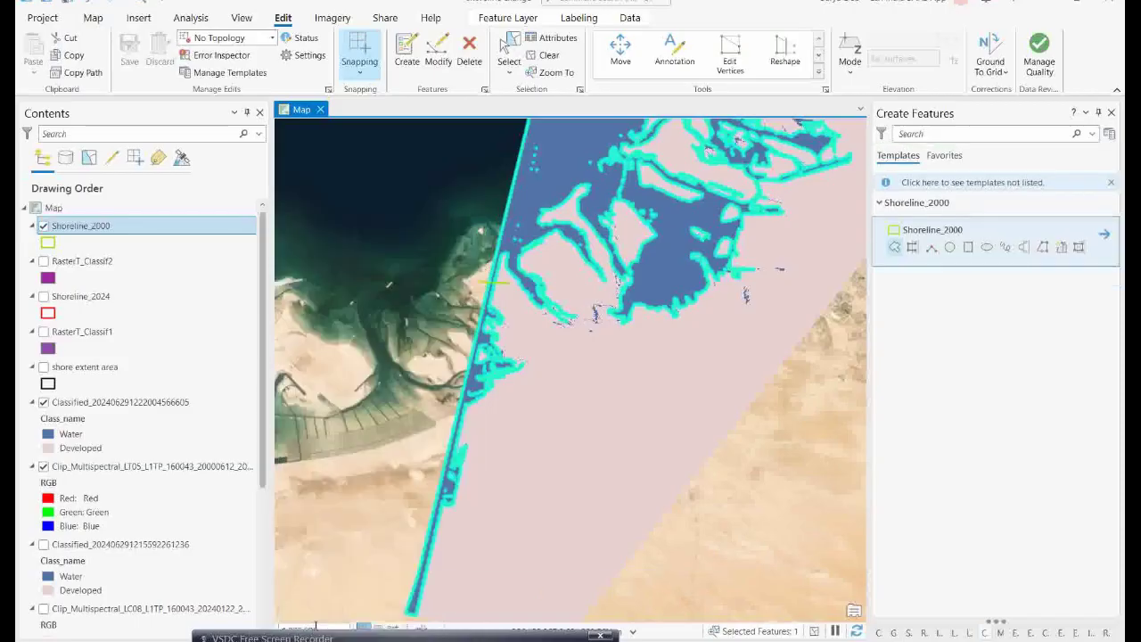
Reshape the selected Shoreline_2000 polygon to cut off the narrow strip along its southwestern edge, and clear the selection.
{"action": "left_click", "coordinate": [787, 55]}
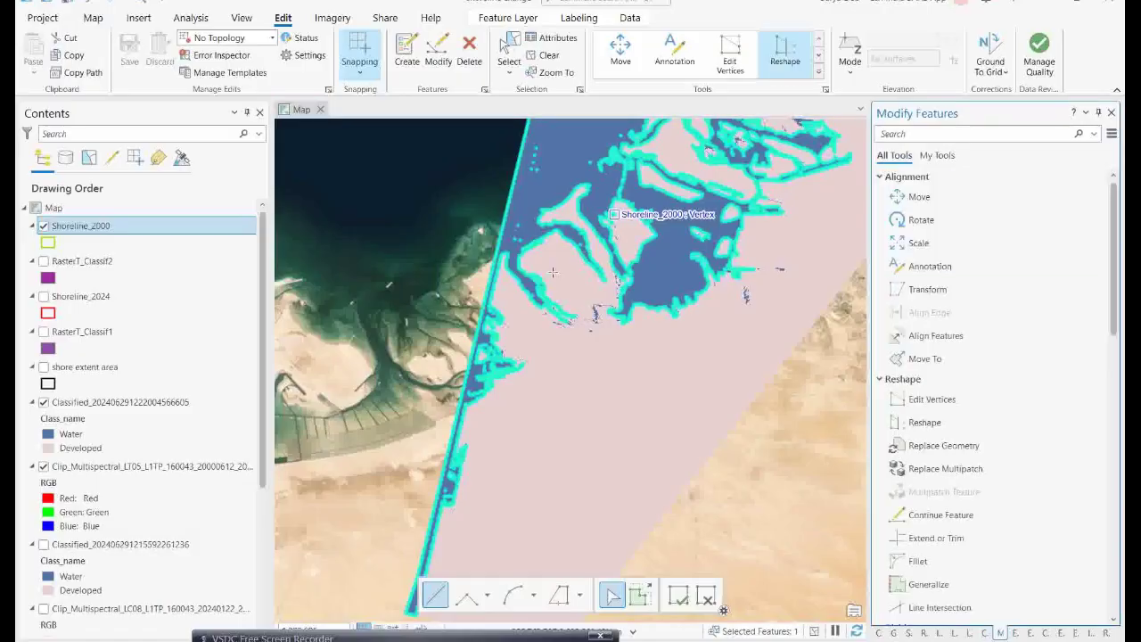
{"action": "double_click", "coordinate": [472, 278]}
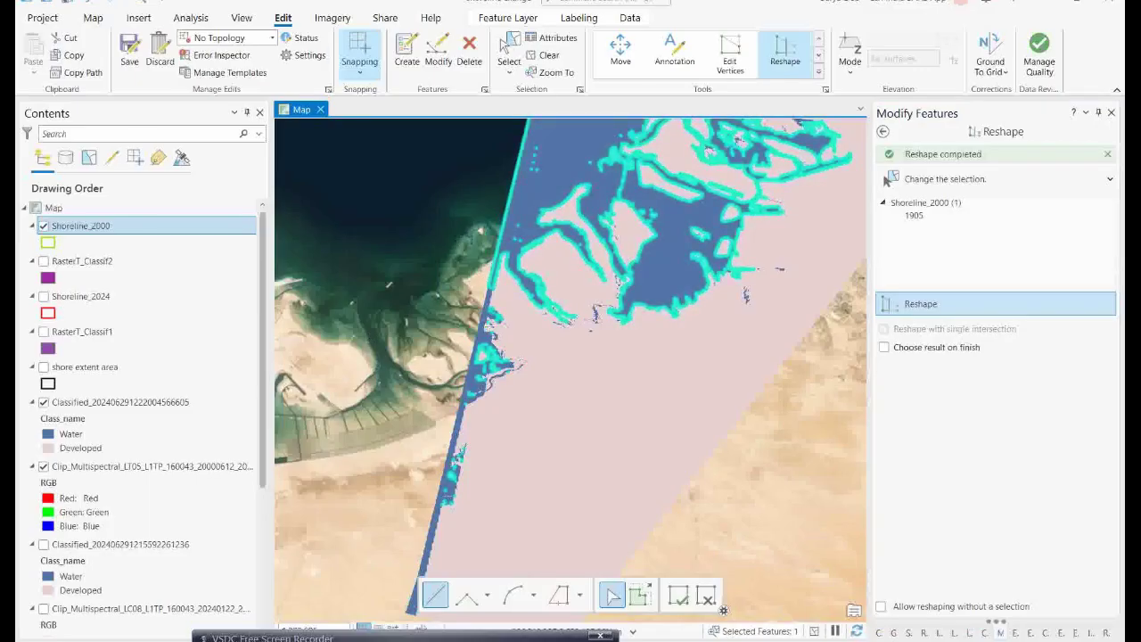
{"action": "right_click", "coordinate": [102, 232]}
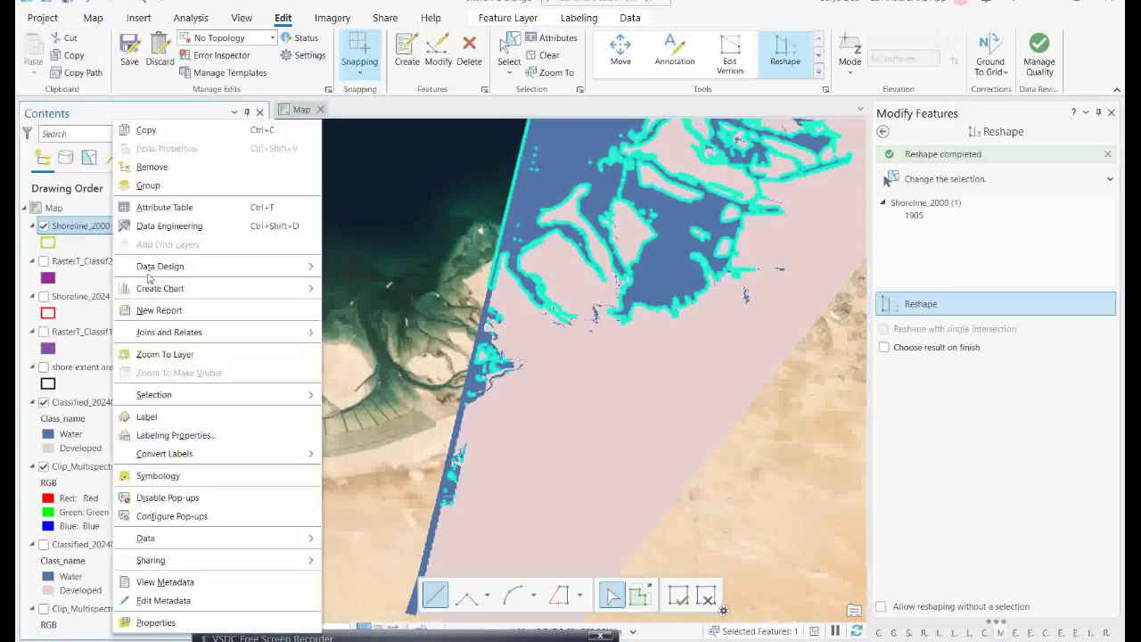
{"action": "left_click", "coordinate": [168, 354]}
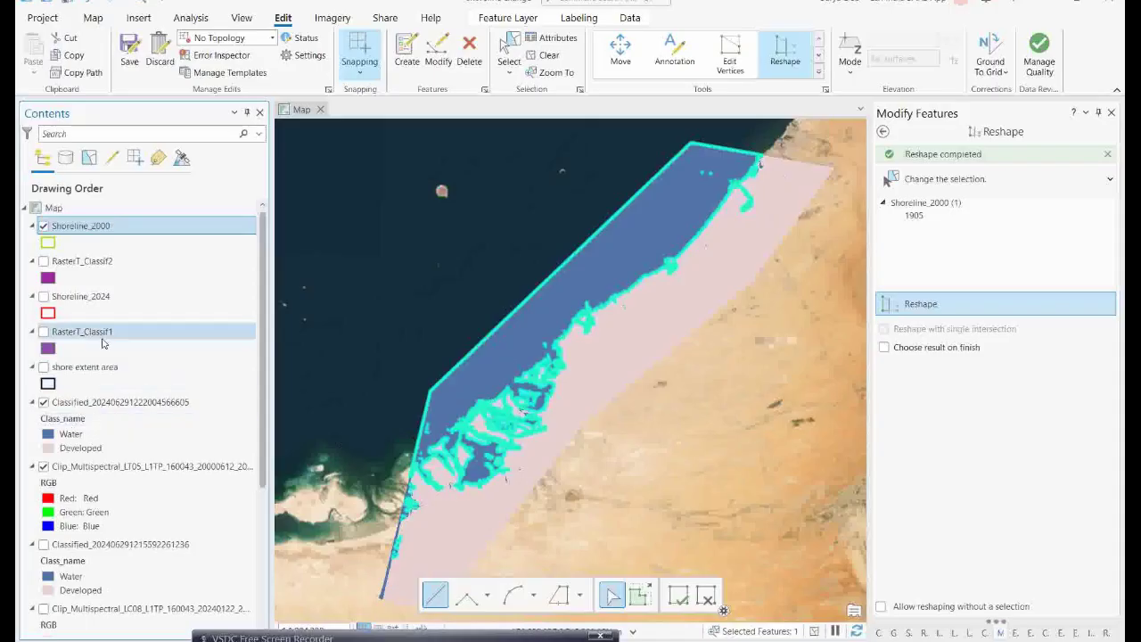
{"action": "left_click", "coordinate": [545, 51]}
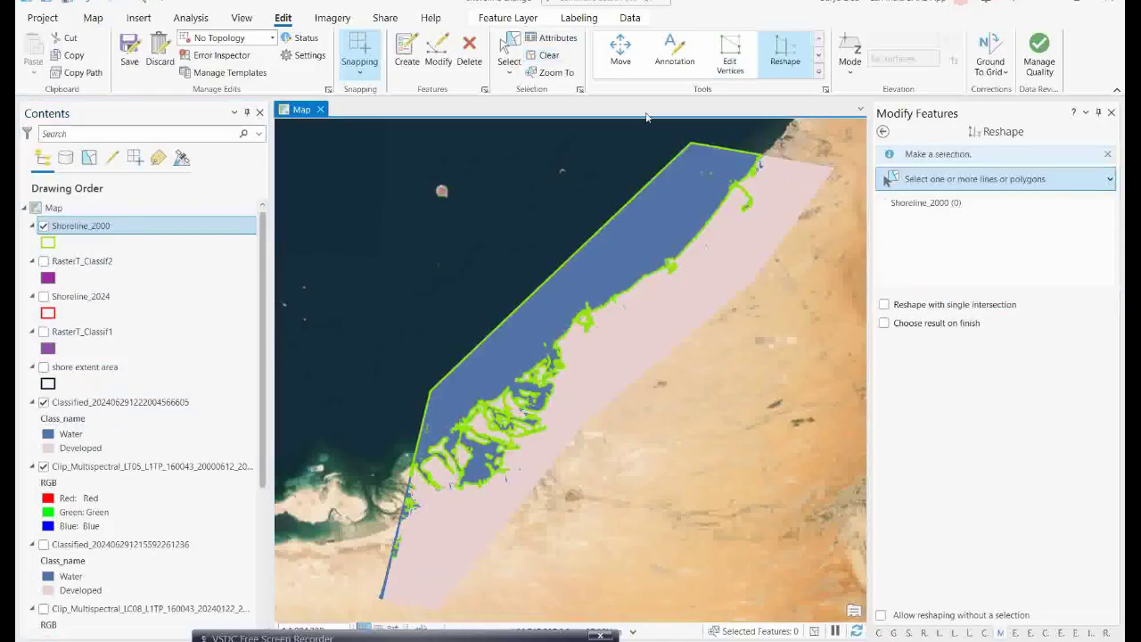
Display the Shoreline_2024 layer and switch Shoreline_2000 off and on to compare the two shorelines.
{"action": "left_click", "coordinate": [44, 298]}
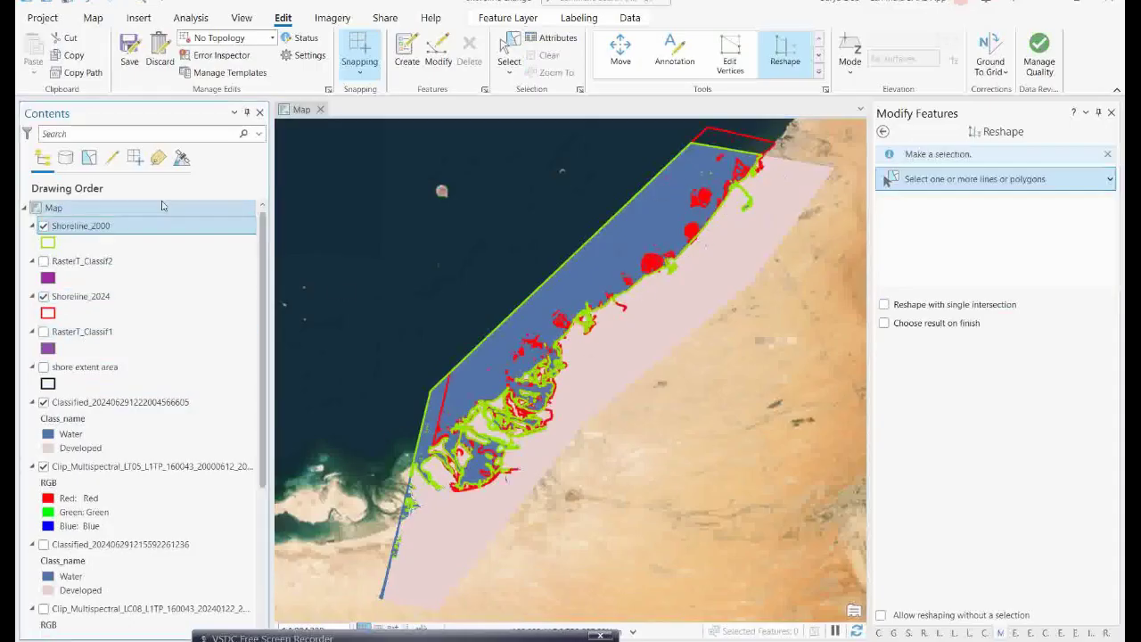
{"action": "left_click", "coordinate": [42, 229]}
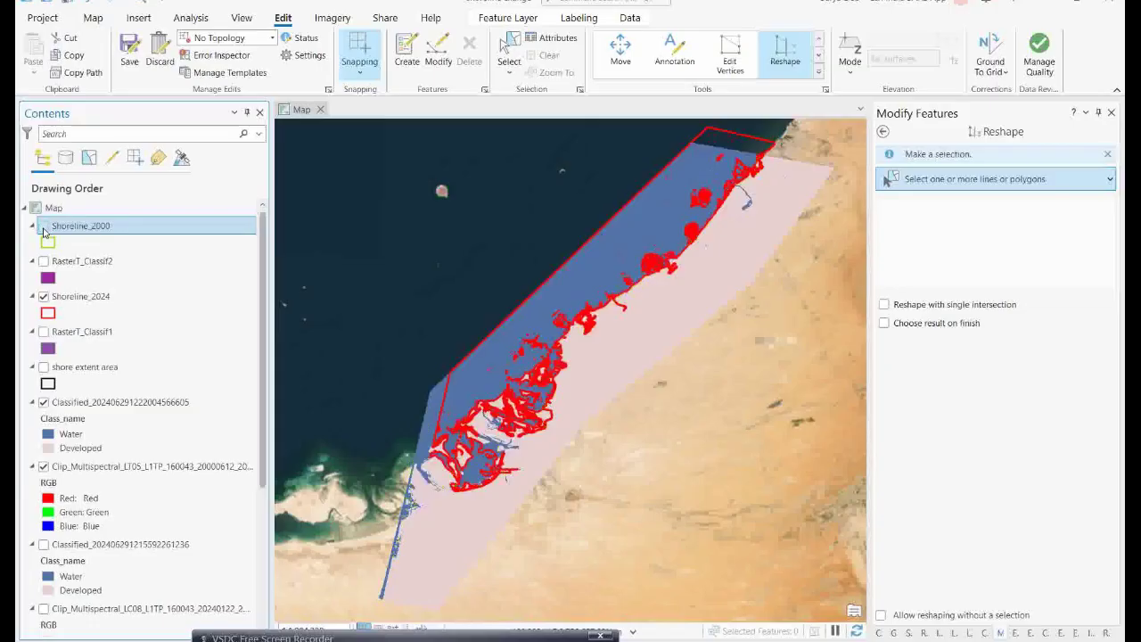
{"action": "left_click", "coordinate": [43, 228]}
{"action": "left_click", "coordinate": [43, 225]}
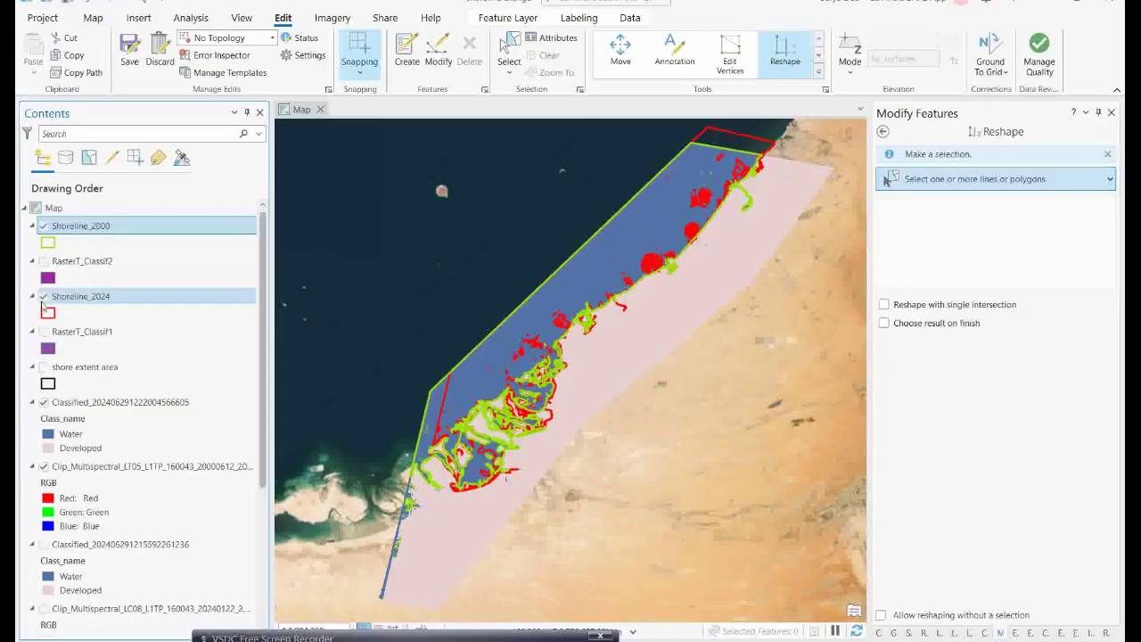
Switch the Shoreline_2024 layer off, on and off again to compare it with the Shoreline_2000 outline.
{"action": "left_click", "coordinate": [42, 296]}
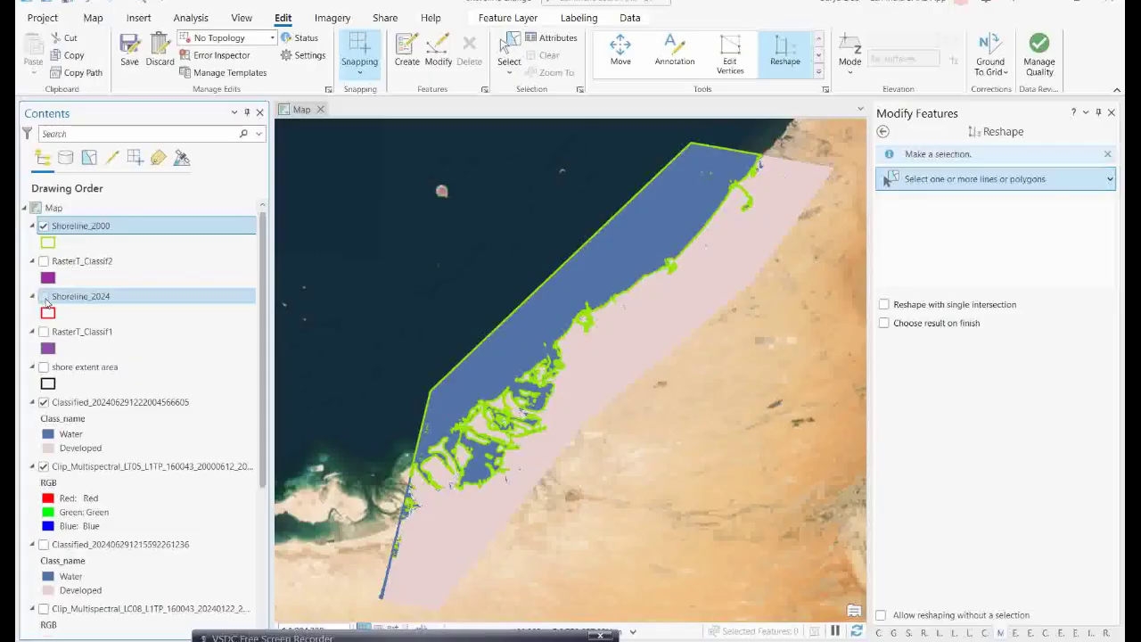
{"action": "left_click", "coordinate": [45, 300]}
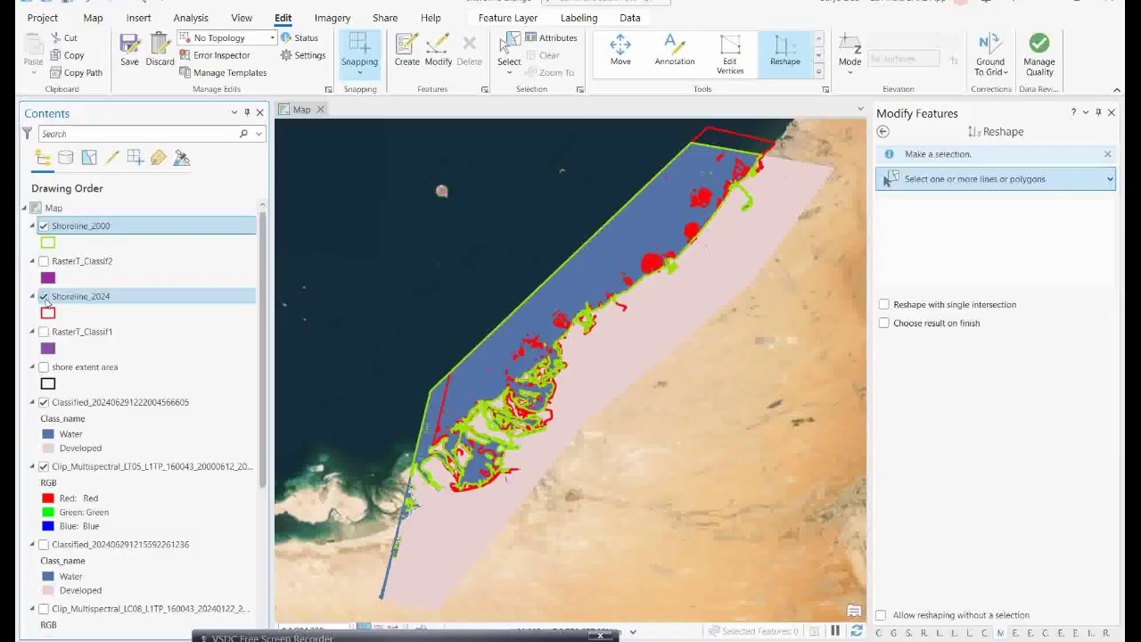
{"action": "left_click", "coordinate": [45, 299]}
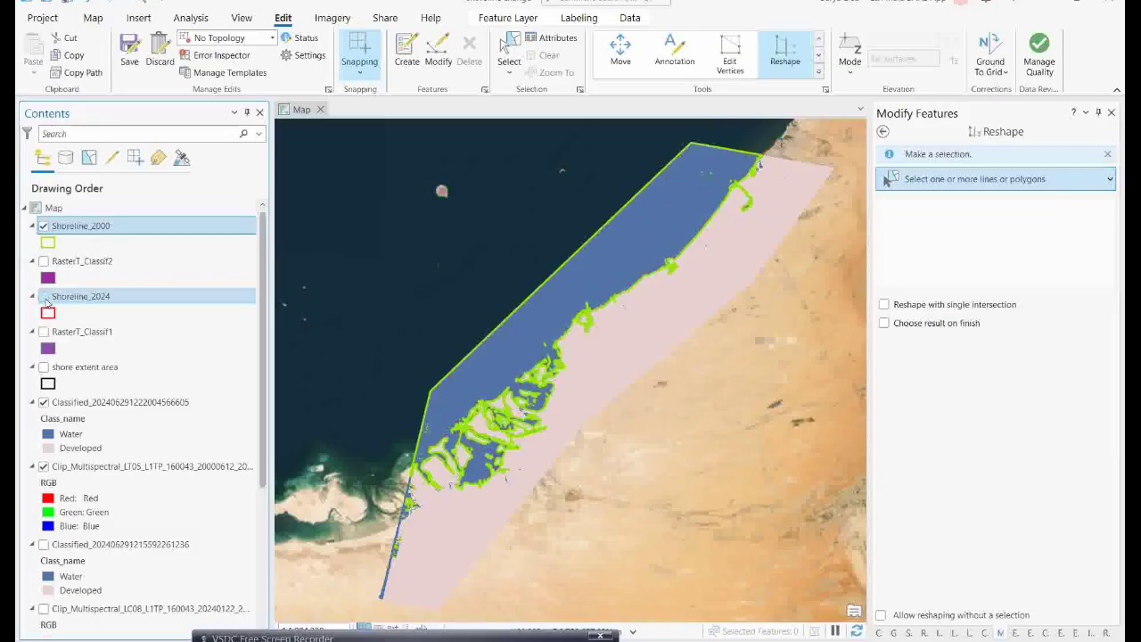
Hide the displayed classified raster and the 2000 Landsat 5 clip, and display Shoreline_2024 with Shoreline_2000 over the basemap.
{"action": "left_click", "coordinate": [43, 402]}
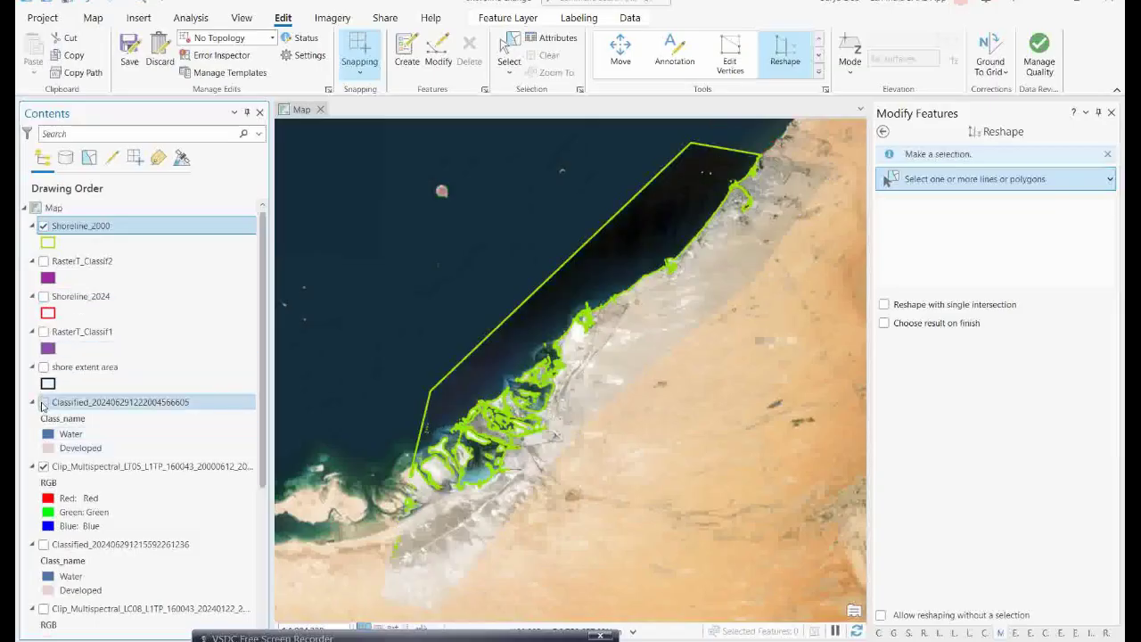
{"action": "left_click", "coordinate": [44, 466]}
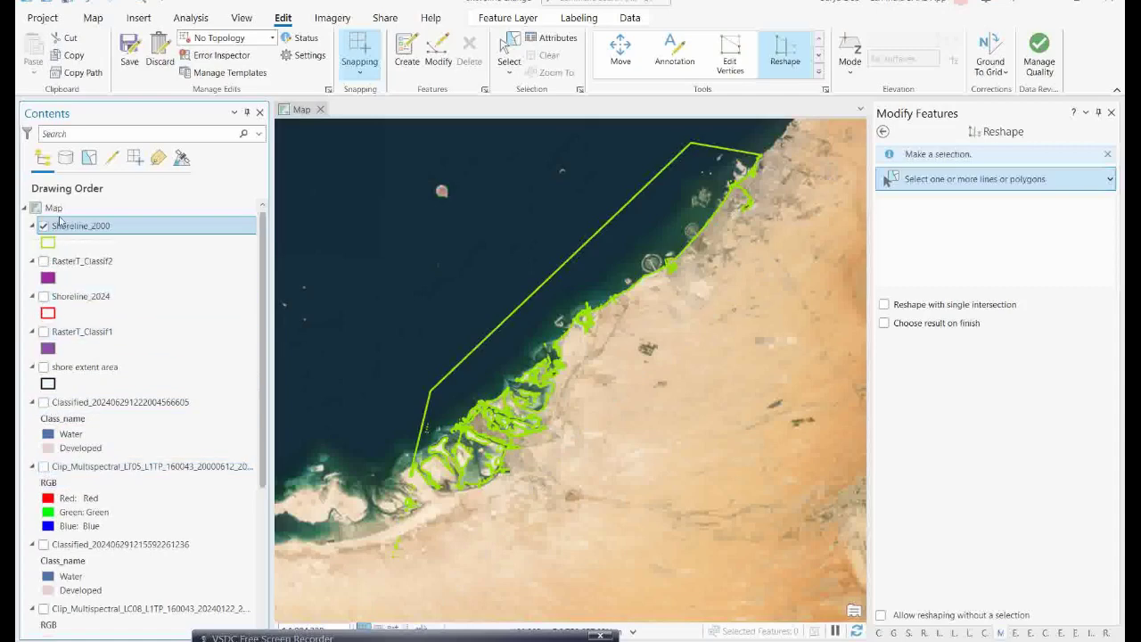
{"action": "left_click", "coordinate": [44, 297]}
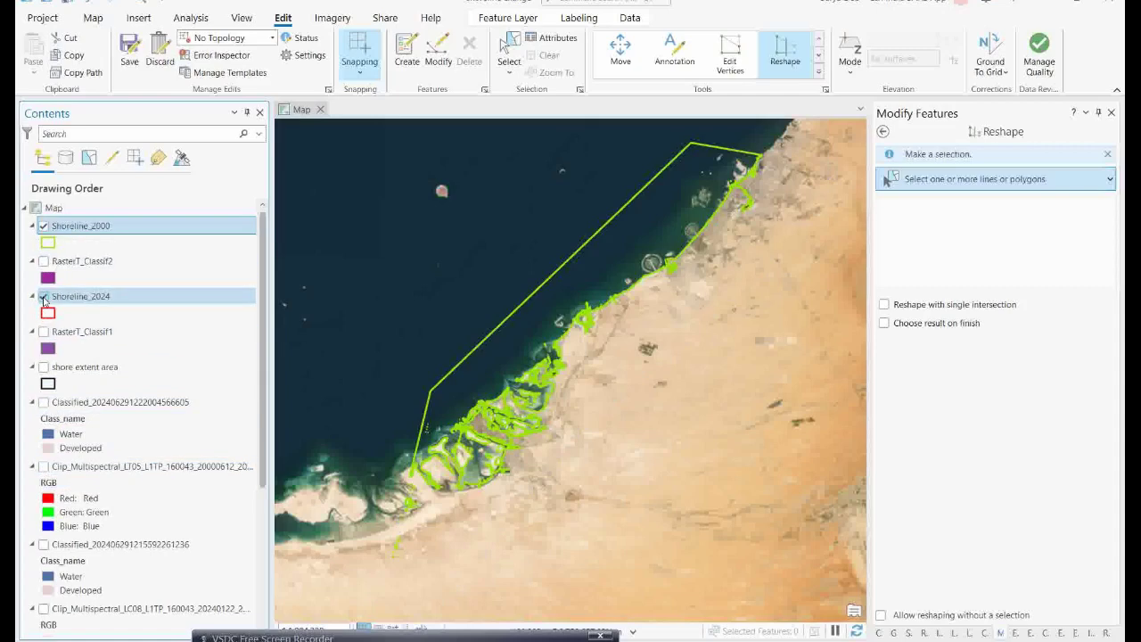
{"action": "left_click", "coordinate": [44, 297]}
{"action": "left_click", "coordinate": [44, 299]}
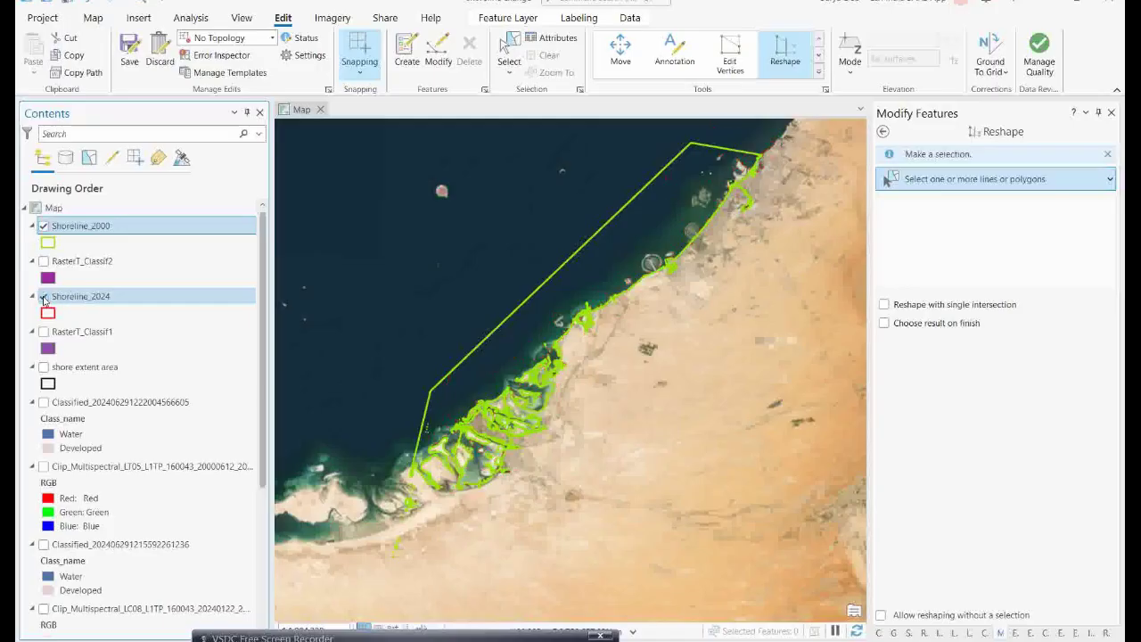